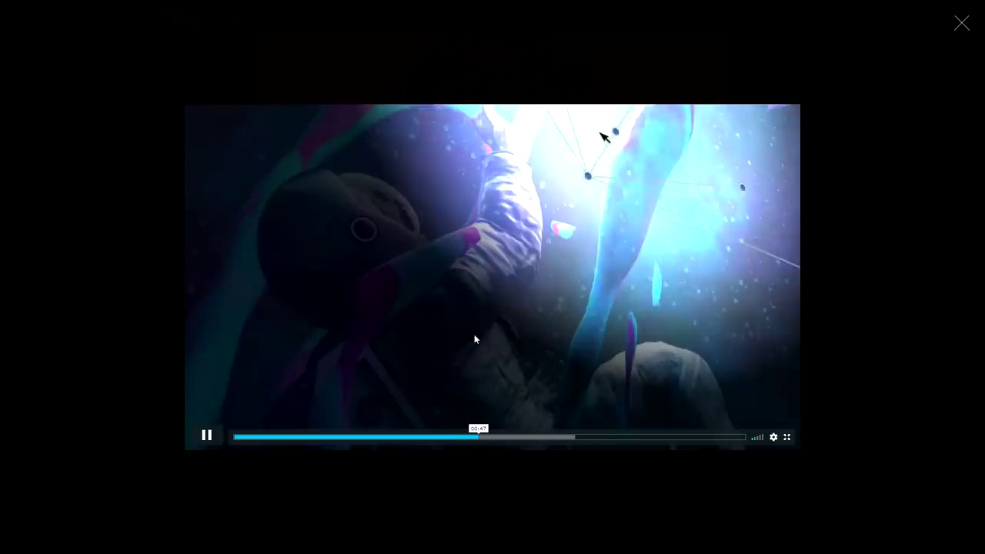
Pause and resume the Affinity Designer product video, close it, and go to the Affinity home page
{"action": "left_click", "coordinate": [469, 336]}
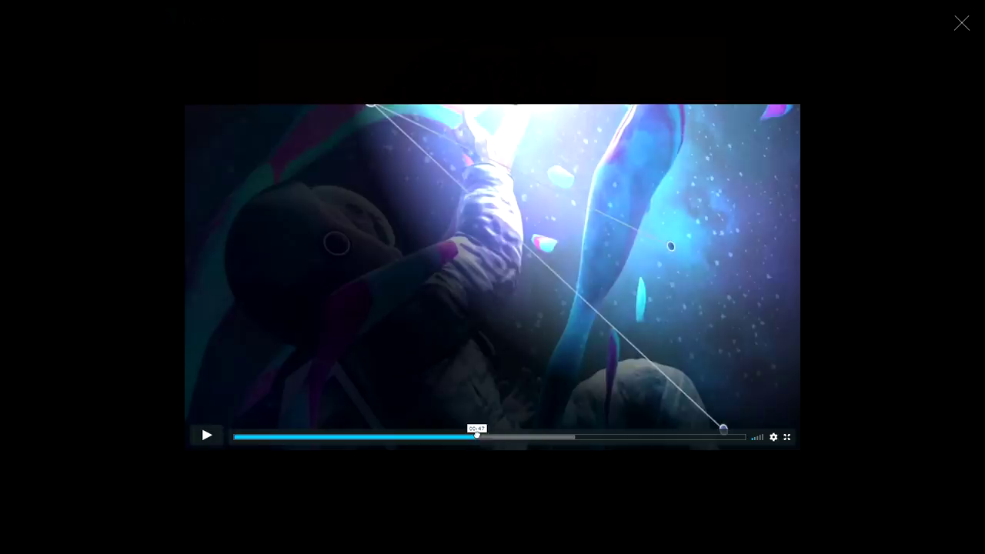
{"action": "left_click", "coordinate": [476, 437]}
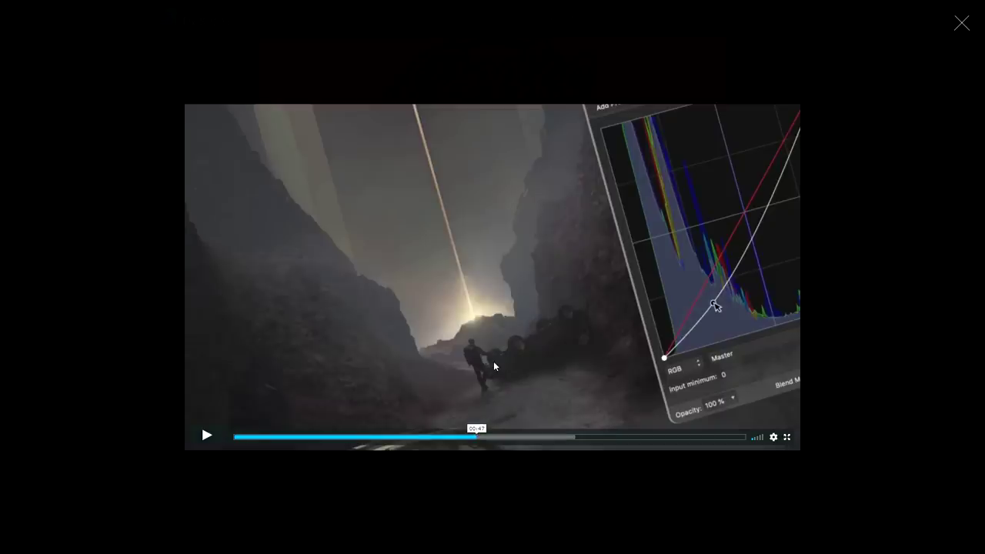
{"action": "left_click", "coordinate": [494, 367]}
{"action": "left_click", "coordinate": [499, 367]}
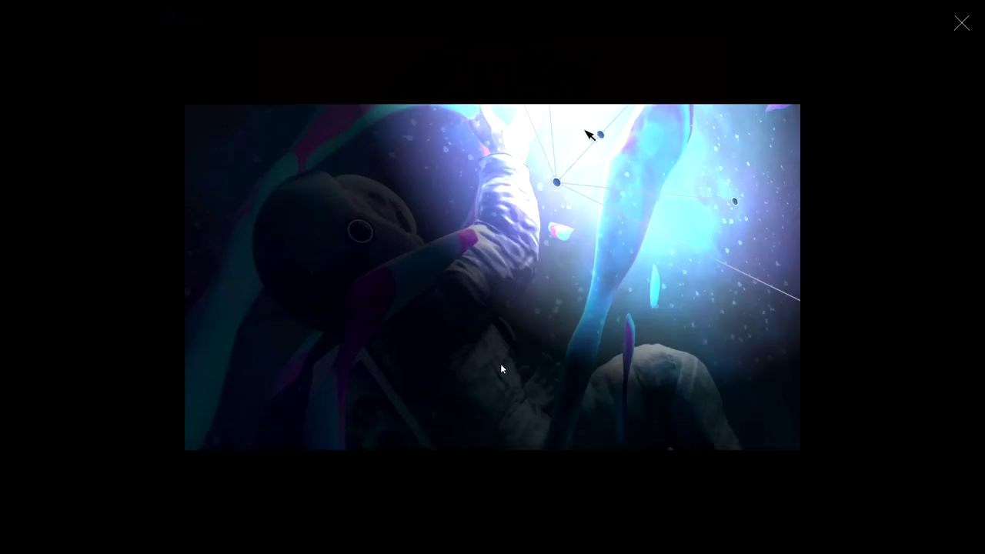
{"action": "left_click", "coordinate": [961, 23]}
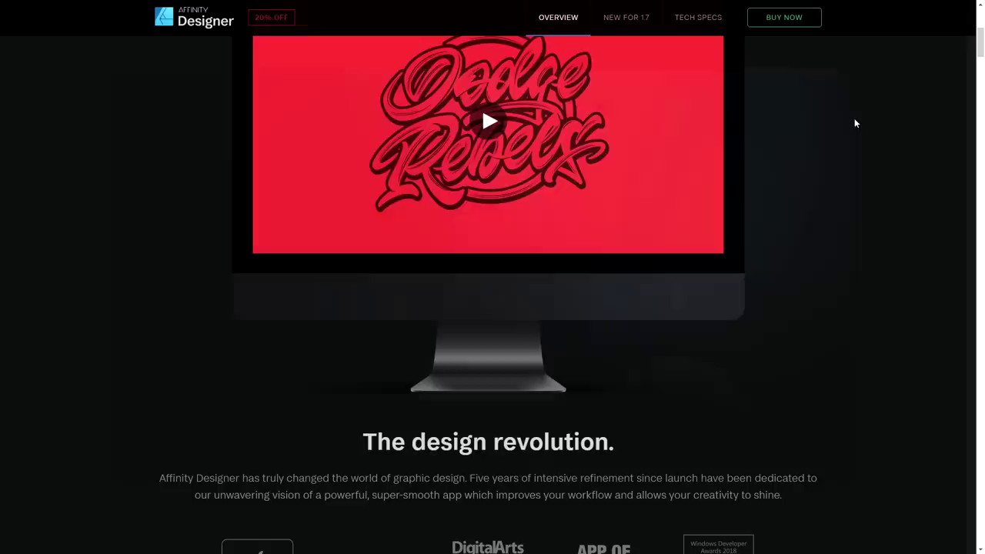
{"action": "scroll", "coordinate": [841, 124], "scroll_direction": "up", "scroll_amount": 5}
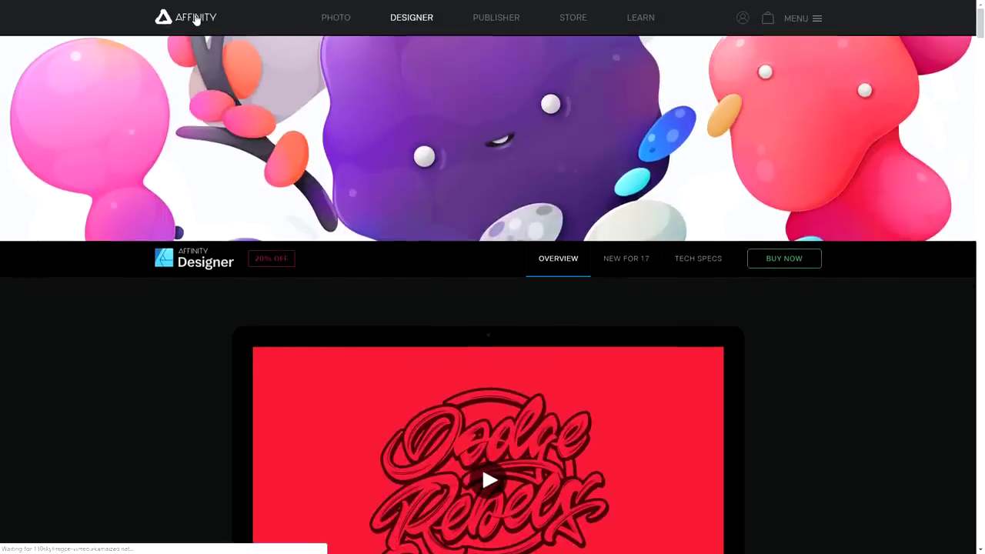
{"action": "left_click", "coordinate": [191, 18]}
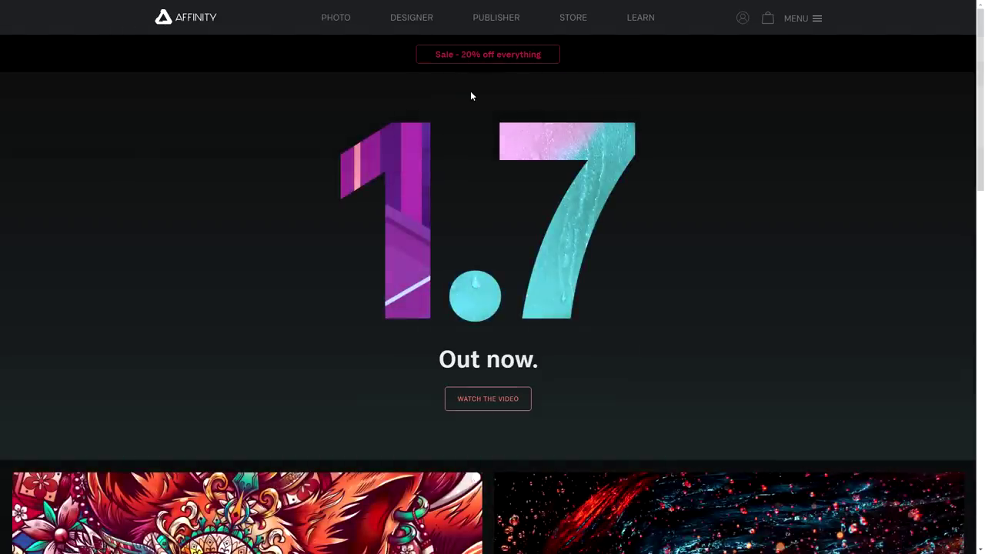
Look over the Affinity home page's product tiles, view the Affinity Designer page and return to the home page
{"action": "scroll", "coordinate": [466, 97], "scroll_direction": "down", "scroll_amount": 2}
{"action": "scroll", "coordinate": [466, 100], "scroll_direction": "up", "scroll_amount": 2}
{"action": "scroll", "coordinate": [493, 143], "scroll_direction": "down", "scroll_amount": 3}
{"action": "scroll", "coordinate": [484, 159], "scroll_direction": "up", "scroll_amount": 3}
{"action": "scroll", "coordinate": [316, 128], "scroll_direction": "down", "scroll_amount": 7}
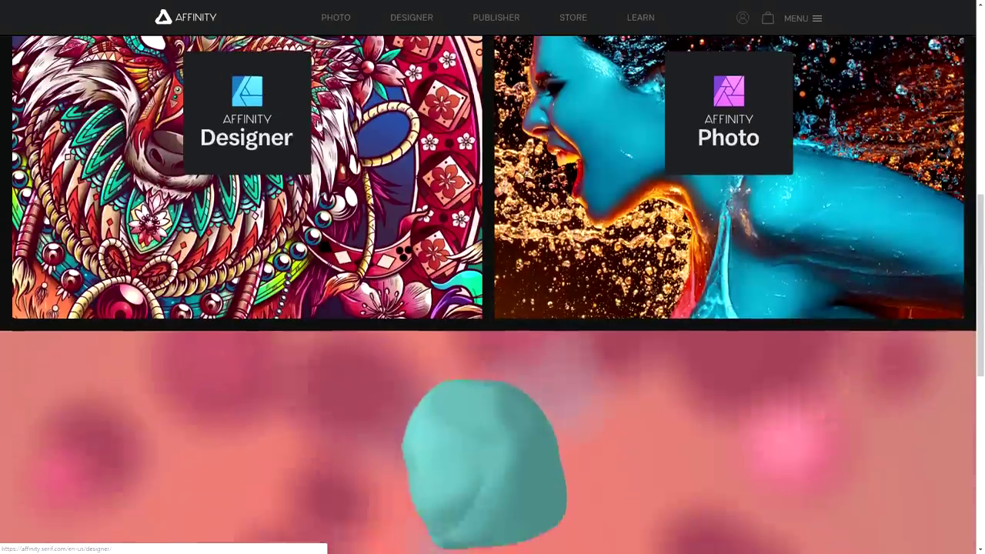
{"action": "scroll", "coordinate": [316, 128], "scroll_direction": "up", "scroll_amount": 1}
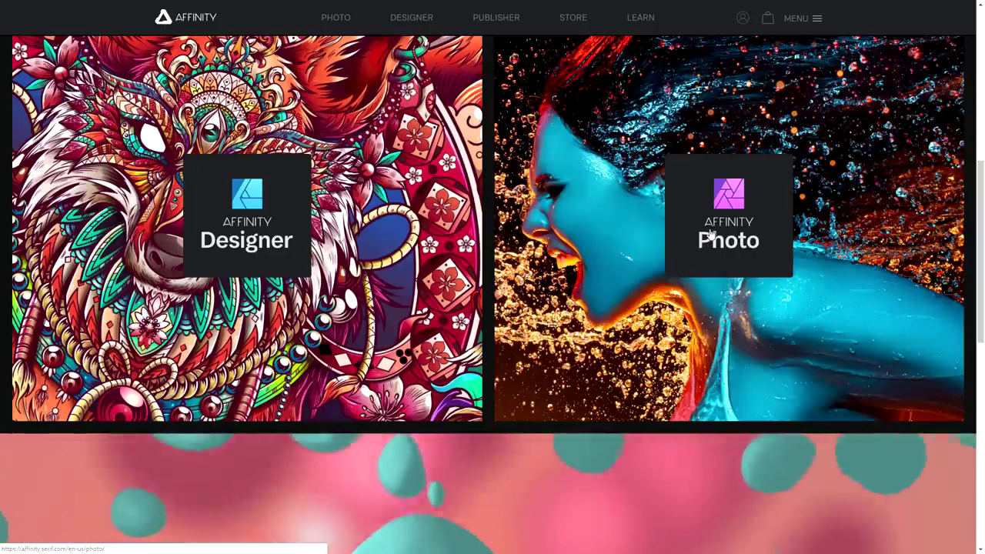
{"action": "left_click", "coordinate": [247, 222]}
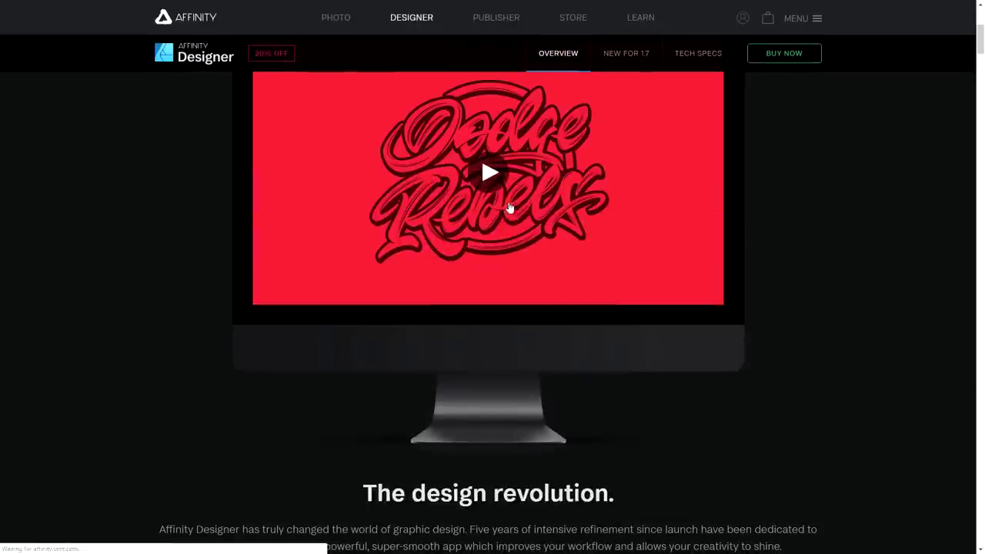
{"action": "key", "text": "alt+Left"}
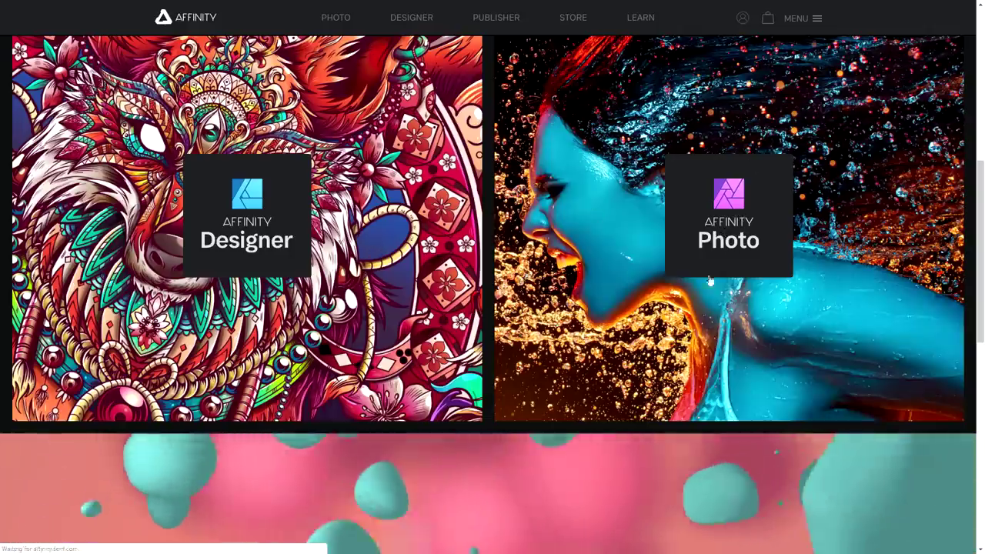
Open the Affinity Photo page and view its Windows screenshots, closing the gallery when done
{"action": "left_click", "coordinate": [681, 313]}
{"action": "left_click", "coordinate": [787, 258]}
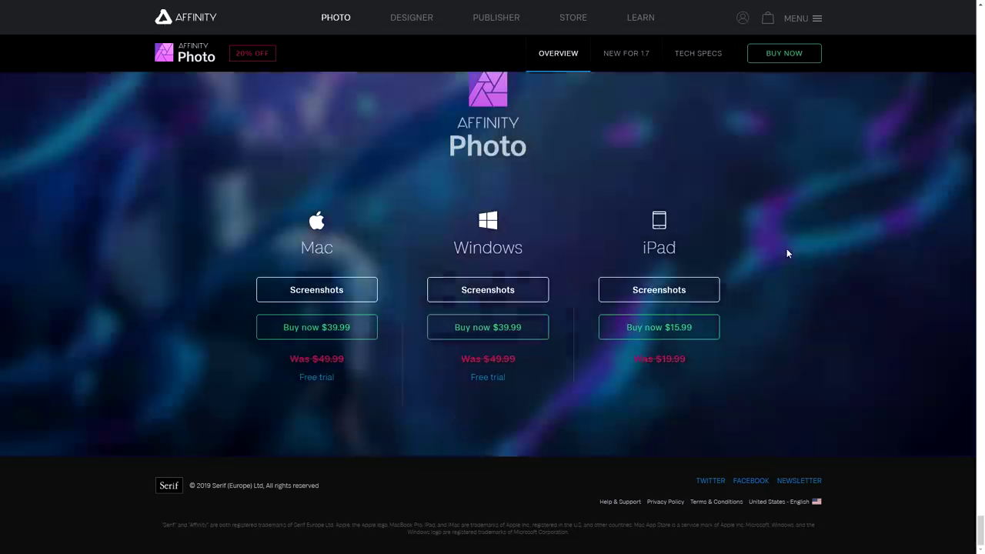
{"action": "left_click", "coordinate": [465, 285]}
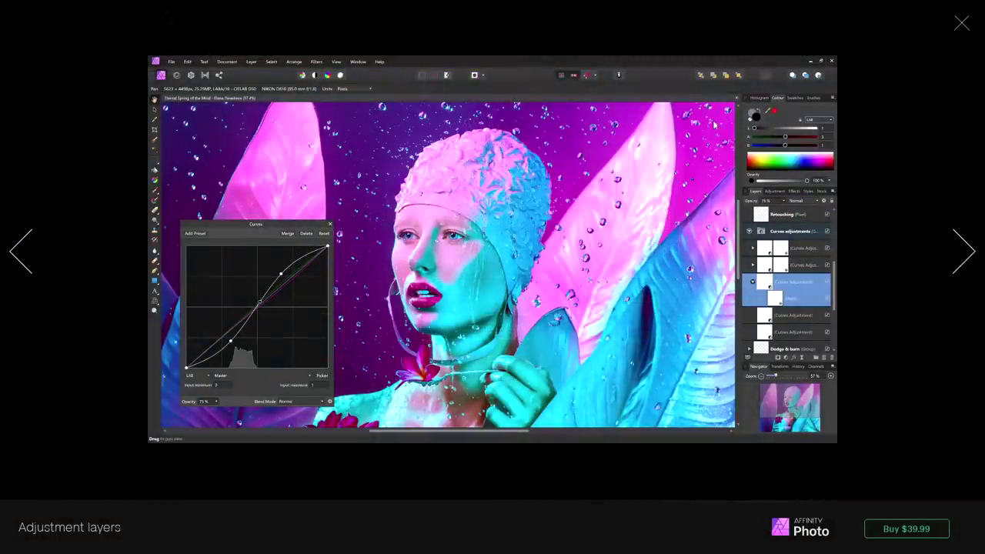
{"action": "left_click", "coordinate": [964, 27]}
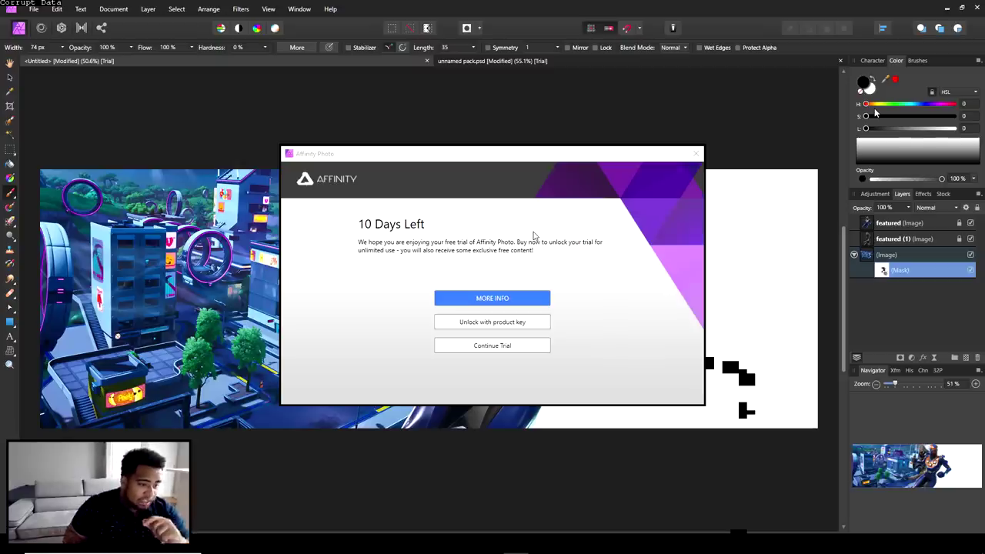
Switch to Affinity Photo, continue the free trial and browse through the welcome panel's slides
{"action": "left_click", "coordinate": [483, 347]}
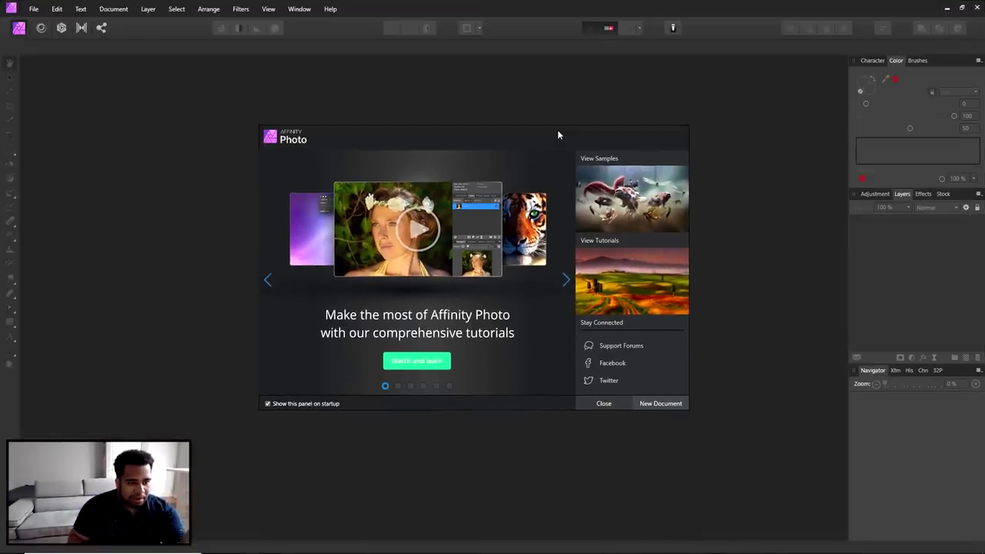
{"action": "left_click", "coordinate": [567, 280]}
{"action": "left_click", "coordinate": [567, 281]}
{"action": "left_click", "coordinate": [566, 281]}
{"action": "left_click", "coordinate": [567, 280]}
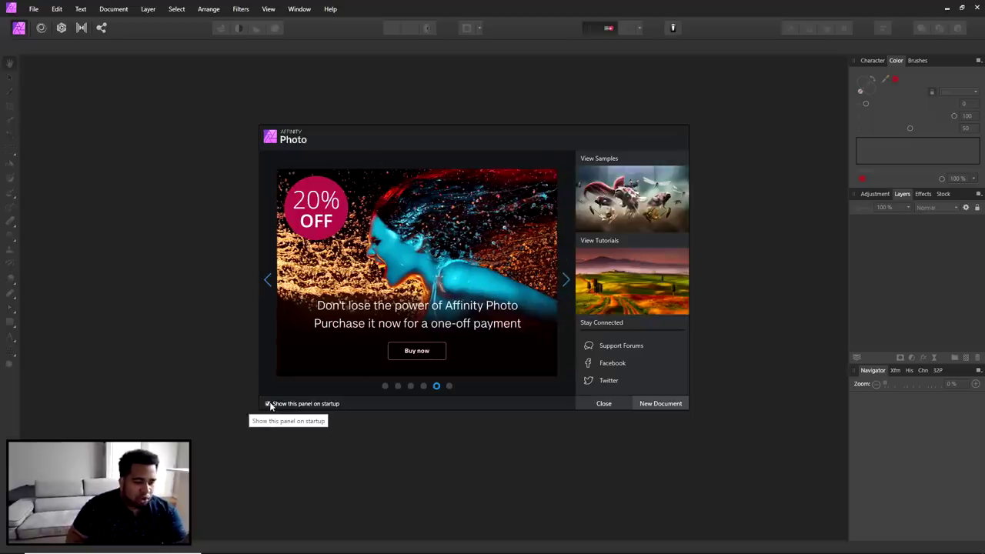
Start a new document with the Web type and the Custom page preset
{"action": "left_click", "coordinate": [664, 403]}
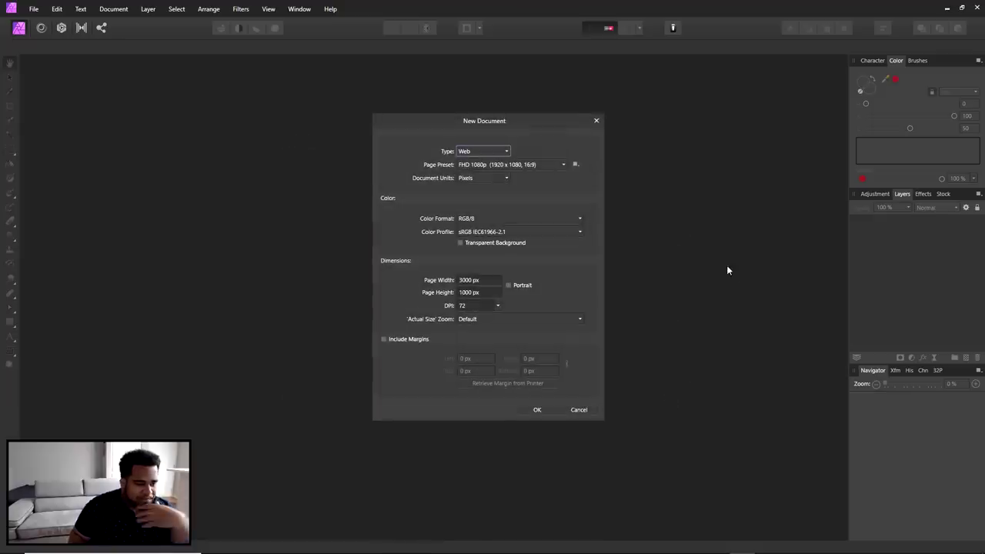
{"action": "left_click", "coordinate": [483, 153]}
{"action": "left_click", "coordinate": [478, 197]}
{"action": "left_click", "coordinate": [498, 164]}
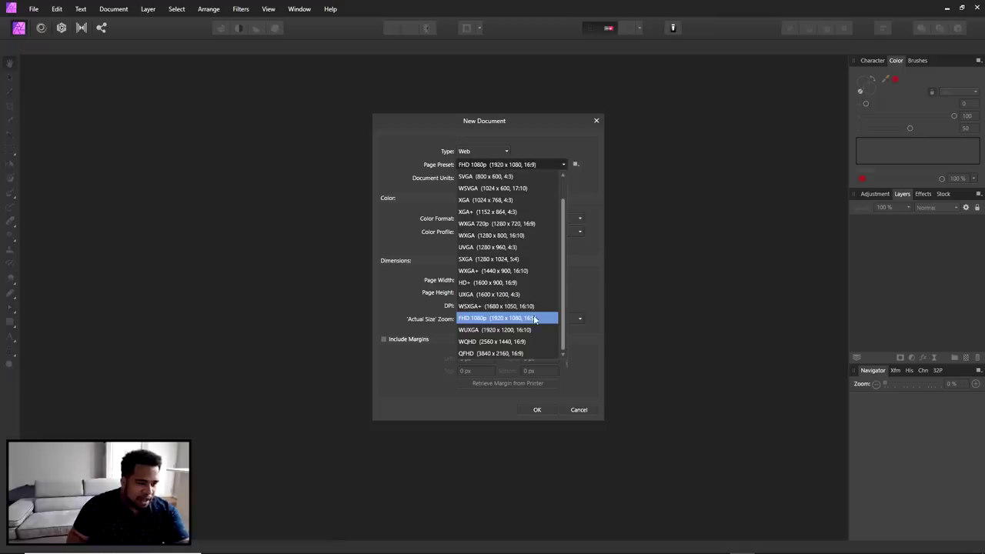
{"action": "scroll", "coordinate": [531, 316], "scroll_direction": "up", "scroll_amount": 1}
{"action": "left_click", "coordinate": [474, 177]}
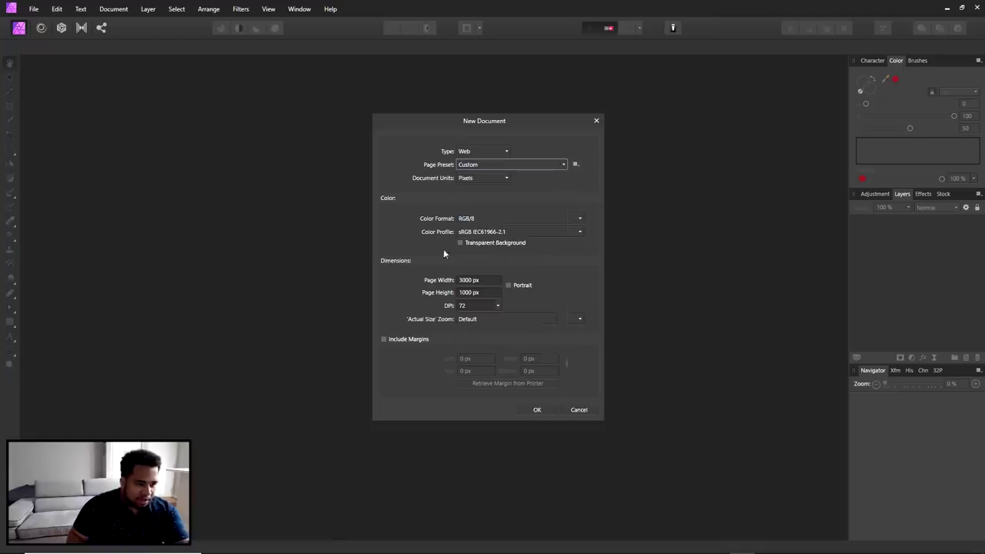
Keep Pixels as the document units and create the document with a 3000 px width and 1000 px height
{"action": "left_click", "coordinate": [476, 178]}
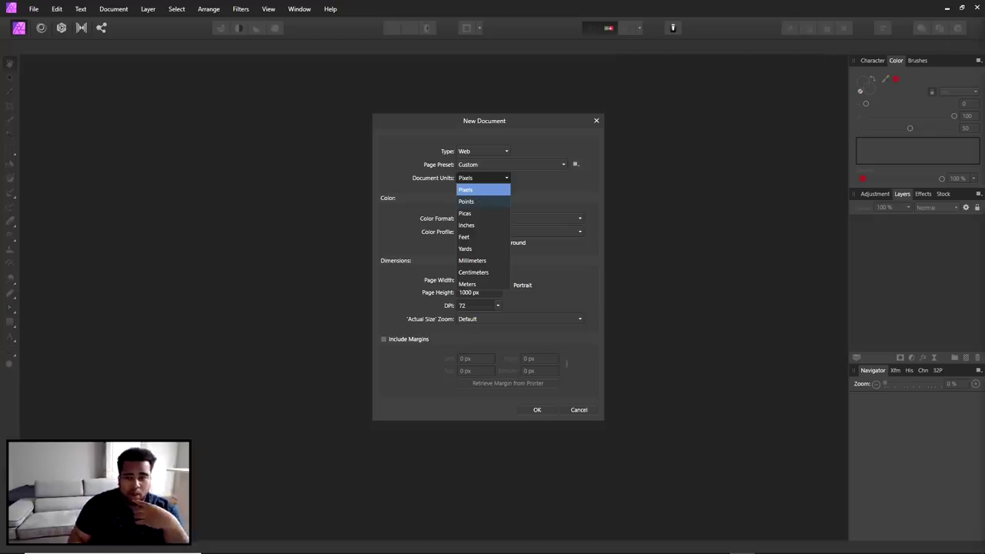
{"action": "left_click", "coordinate": [684, 206]}
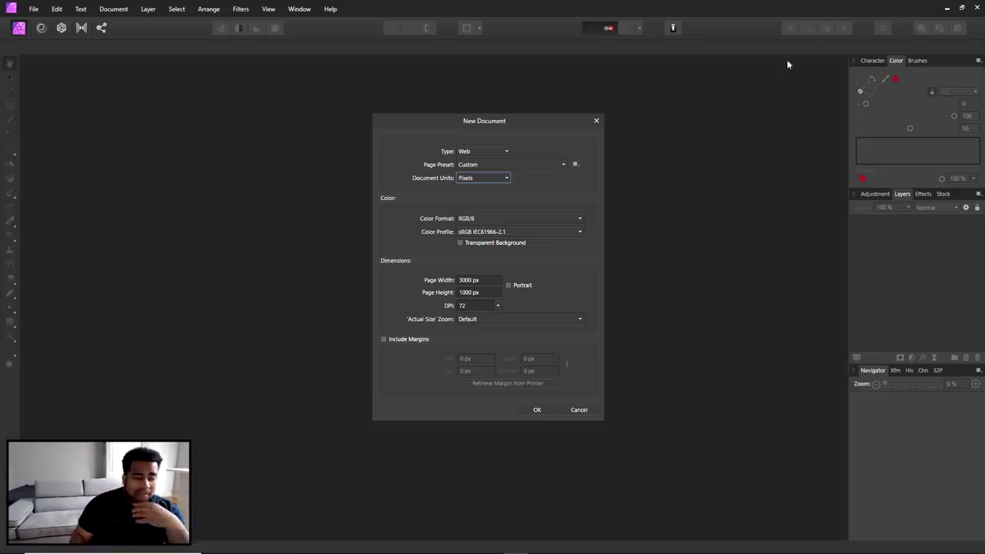
{"action": "left_click", "coordinate": [500, 177]}
{"action": "left_click", "coordinate": [488, 182]}
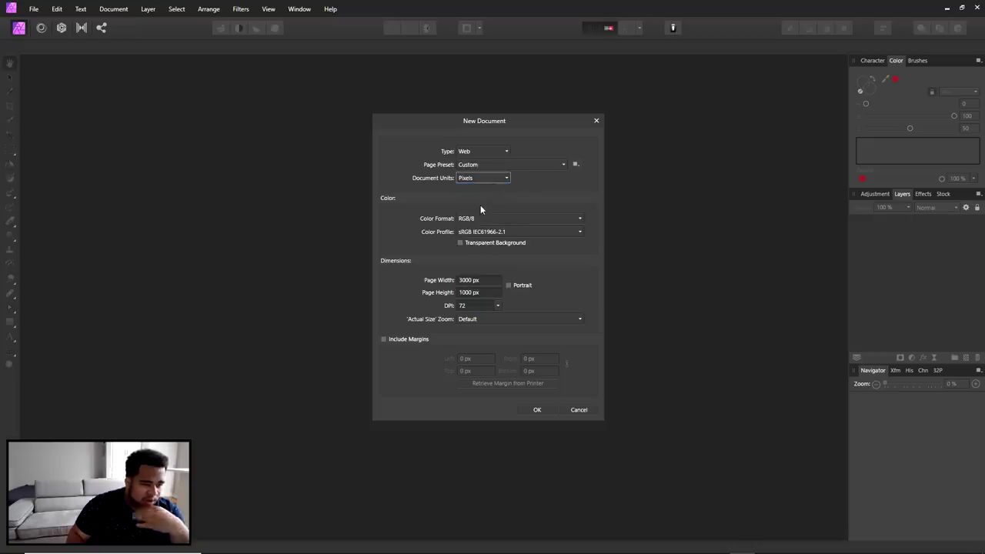
{"action": "left_click", "coordinate": [492, 281]}
{"action": "key", "text": "Tab"}
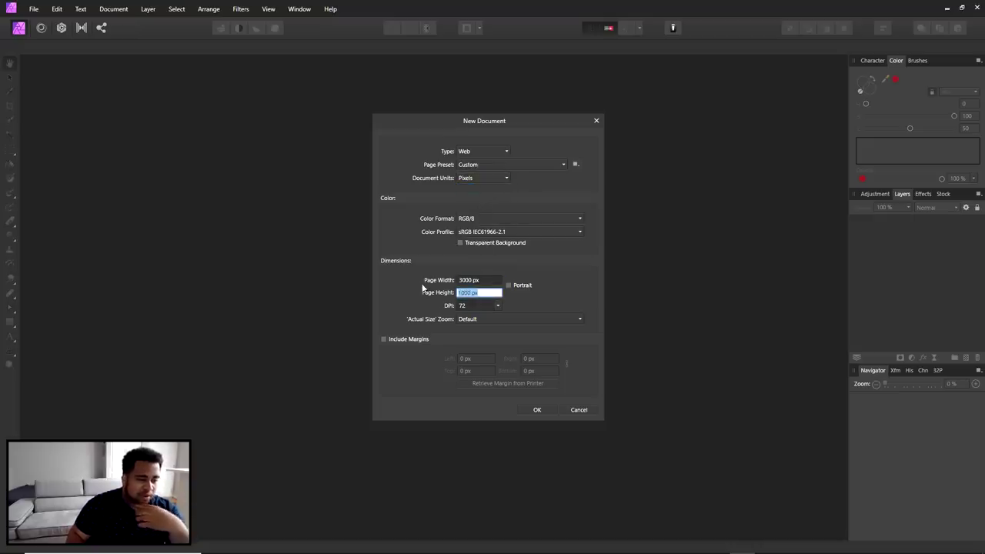
{"action": "left_click", "coordinate": [534, 412]}
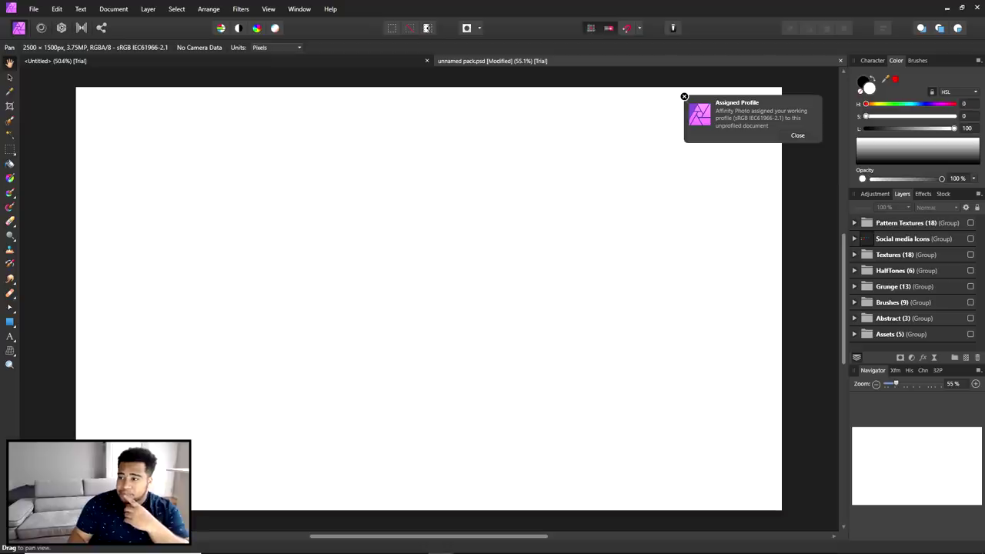
Switch to the browser and open the cosmetics icons page on fnbr.co
{"action": "key", "text": "alt+Tab"}
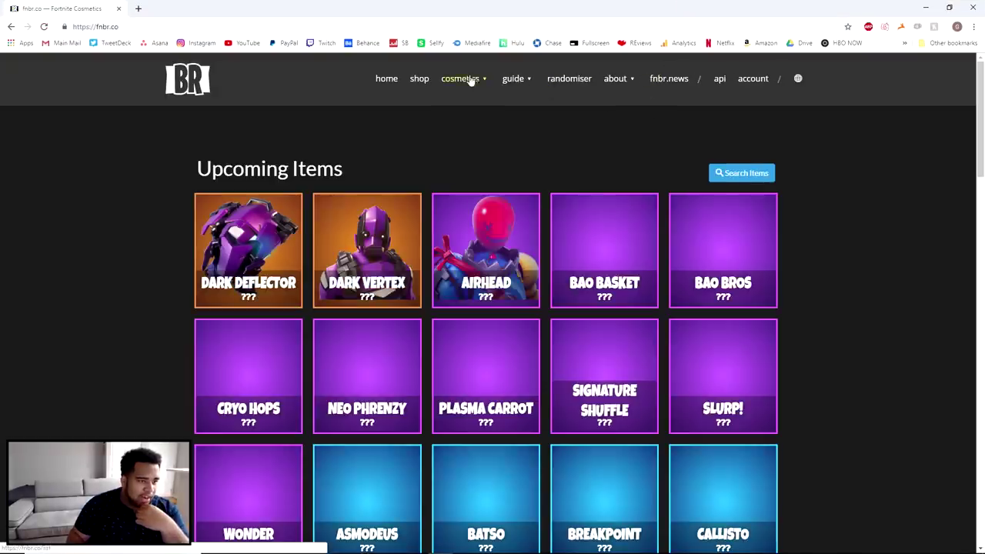
{"action": "mouse_move", "coordinate": [466, 86]}
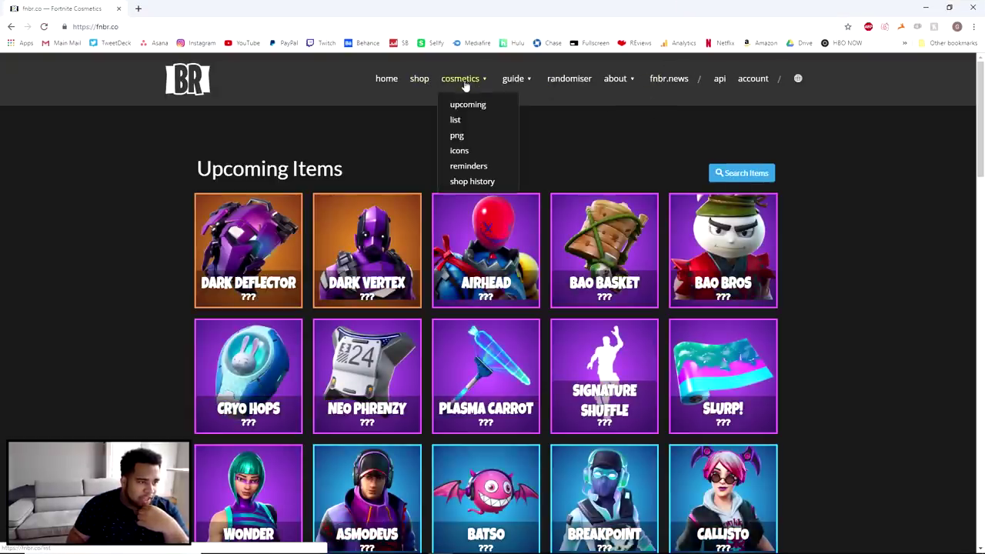
{"action": "left_click", "coordinate": [484, 151]}
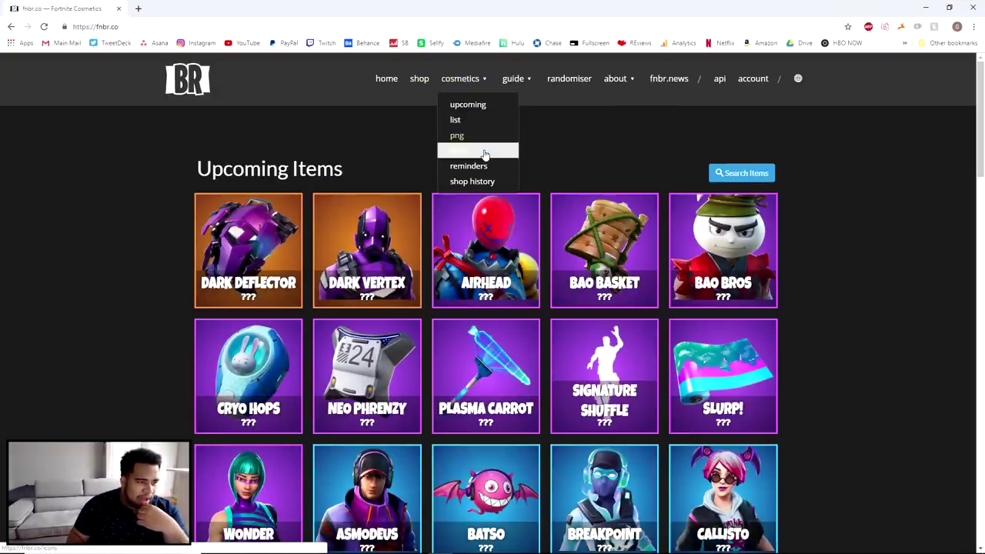
Browse the cosmetics icons page down to the outfit character images and look through the available characters
{"action": "scroll", "coordinate": [501, 229], "scroll_direction": "down", "scroll_amount": 10}
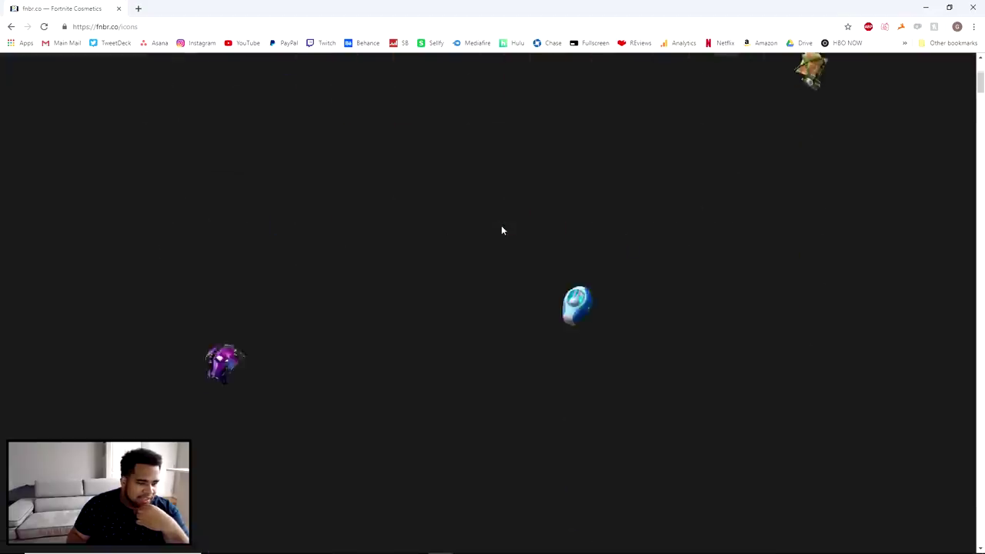
{"action": "scroll", "coordinate": [513, 225], "scroll_direction": "down", "scroll_amount": 5}
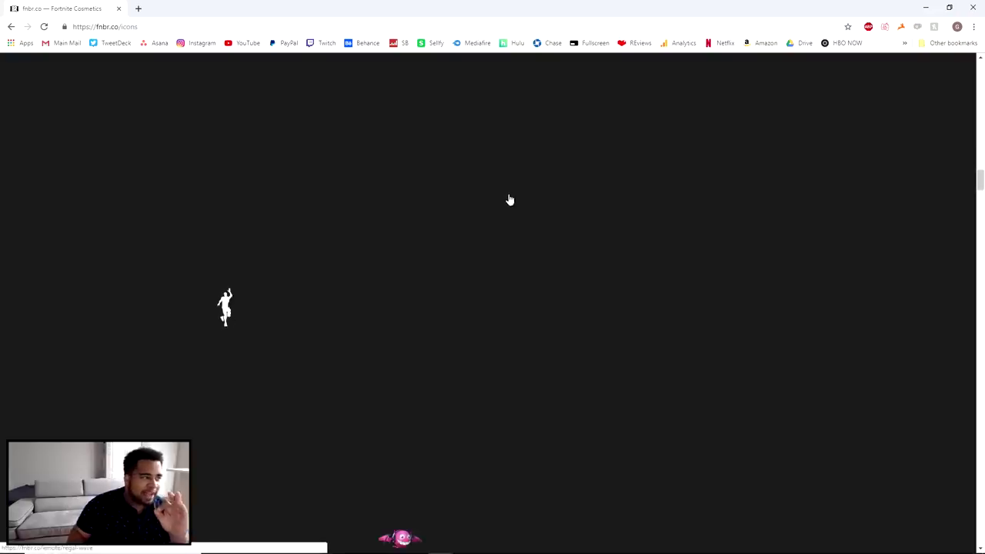
{"action": "scroll", "coordinate": [500, 202], "scroll_direction": "down", "scroll_amount": 4}
{"action": "scroll", "coordinate": [498, 202], "scroll_direction": "down", "scroll_amount": 5}
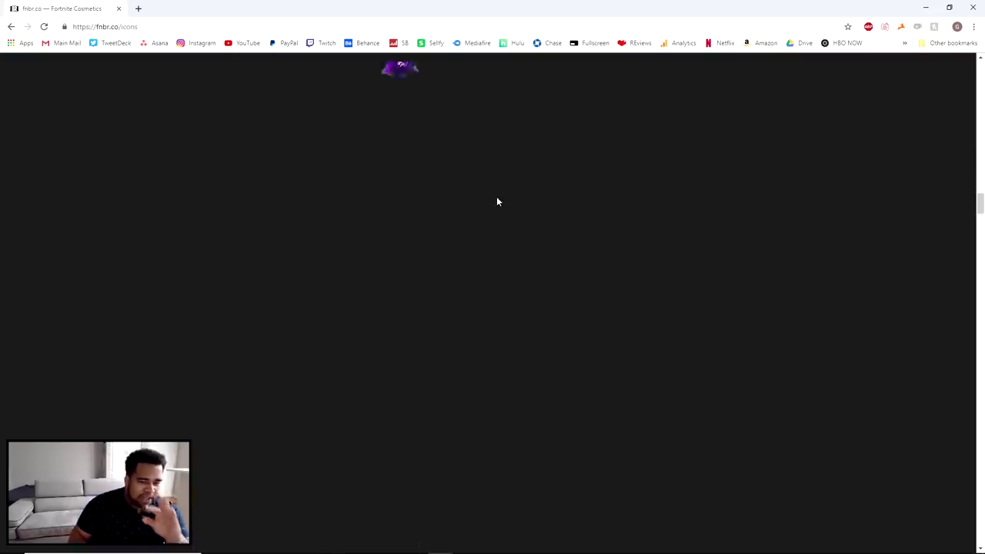
{"action": "scroll", "coordinate": [496, 201], "scroll_direction": "down", "scroll_amount": 7}
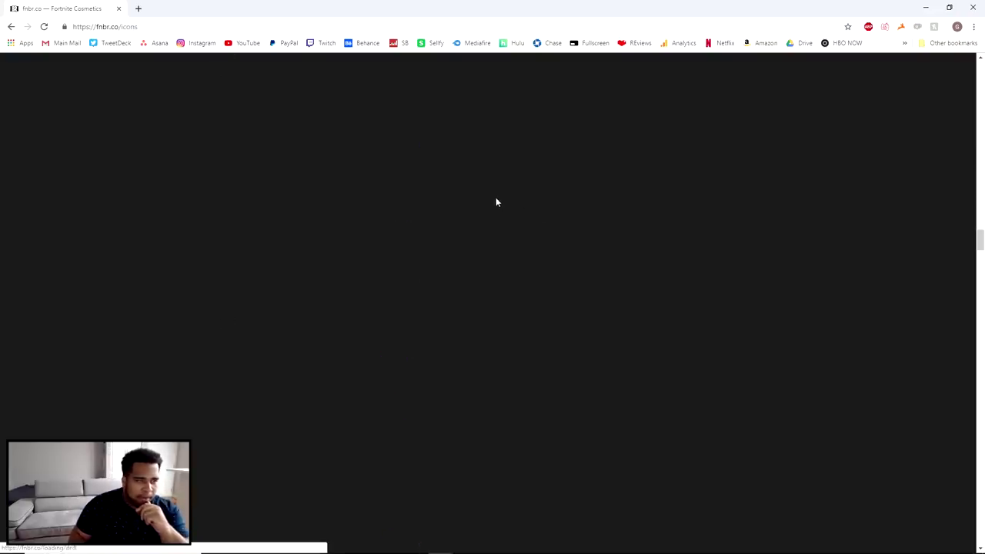
{"action": "scroll", "coordinate": [497, 203], "scroll_direction": "down", "scroll_amount": 2}
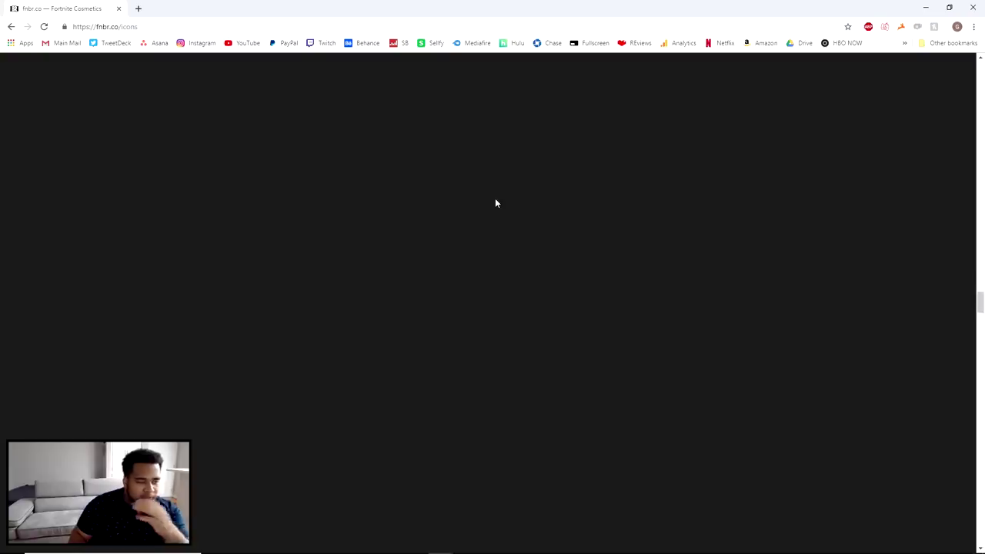
{"action": "scroll", "coordinate": [497, 203], "scroll_direction": "down", "scroll_amount": 2}
{"action": "left_click_drag", "start_coordinate": [980, 309], "coordinate": [954, 266]}
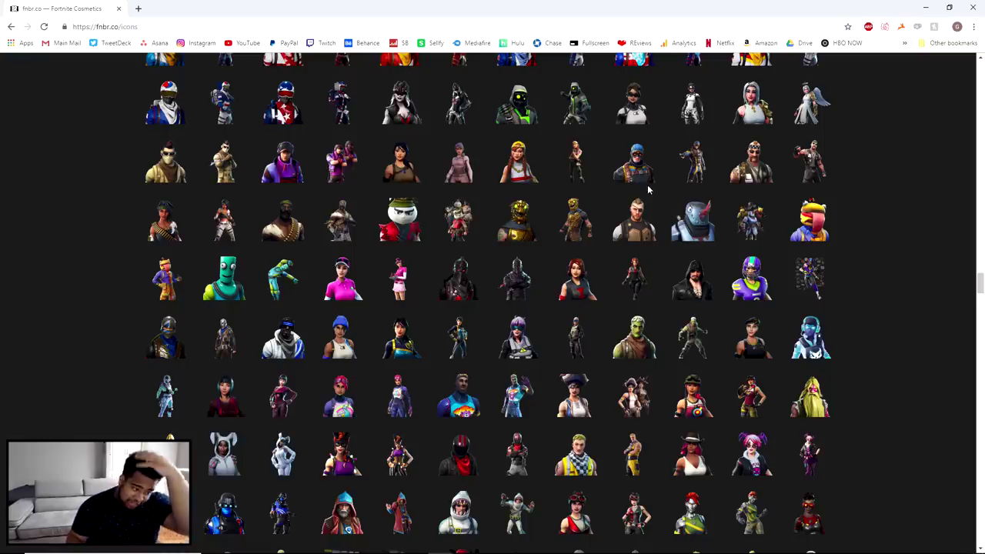
{"action": "scroll", "coordinate": [605, 162], "scroll_direction": "down", "scroll_amount": 1}
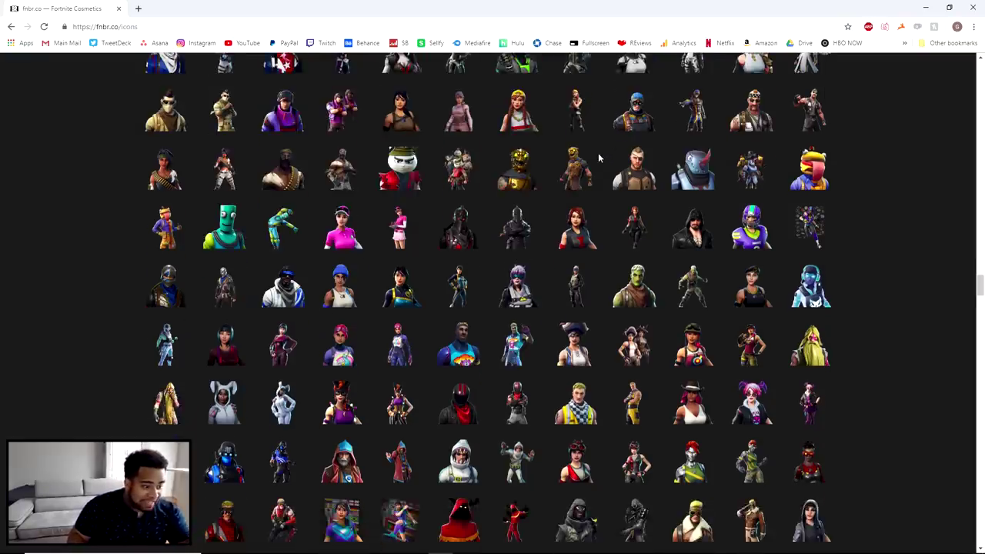
{"action": "scroll", "coordinate": [465, 247], "scroll_direction": "down", "scroll_amount": 3}
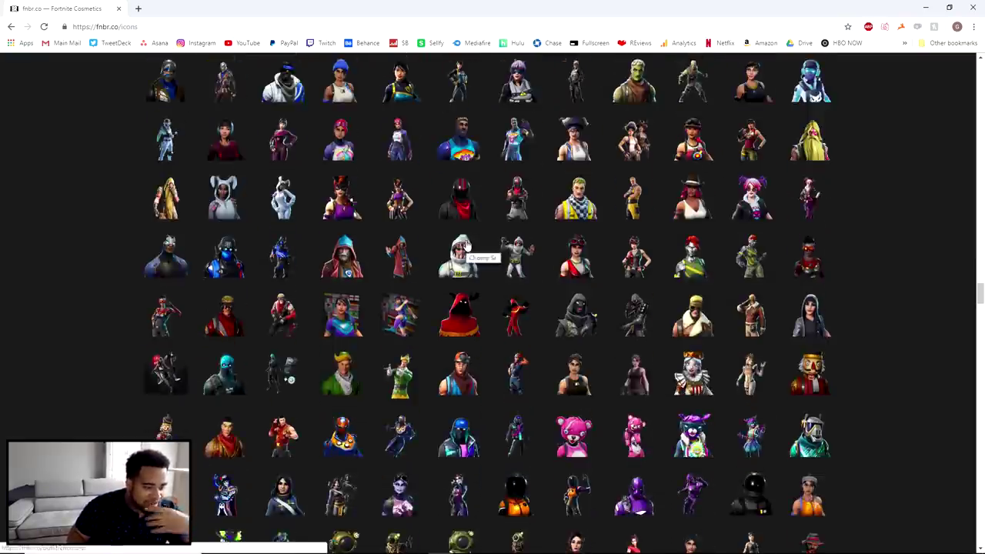
{"action": "scroll", "coordinate": [465, 244], "scroll_direction": "down", "scroll_amount": 2}
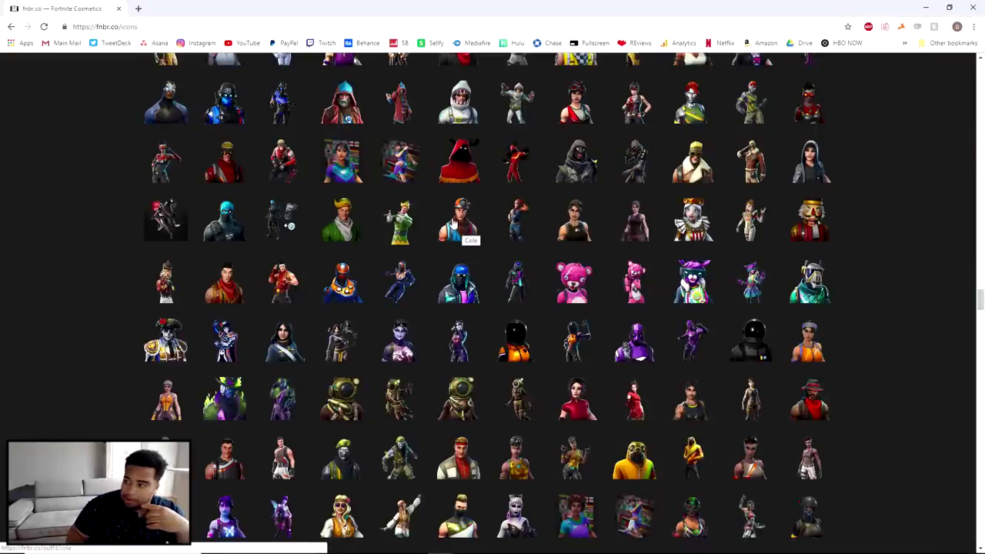
Save the full-body image of the blue and orange Criterion outfit as a PNG named featured
{"action": "right_click", "coordinate": [398, 286]}
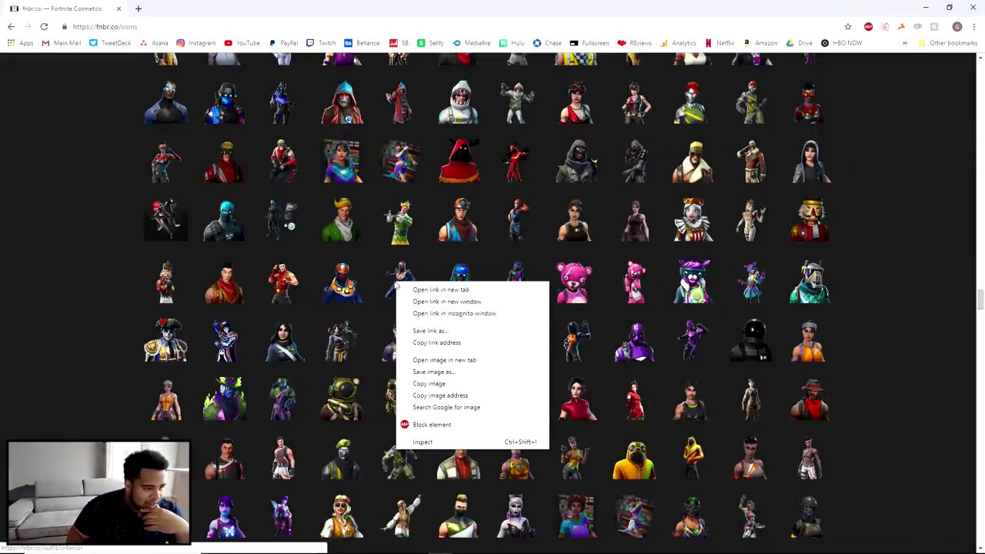
{"action": "left_click", "coordinate": [432, 372]}
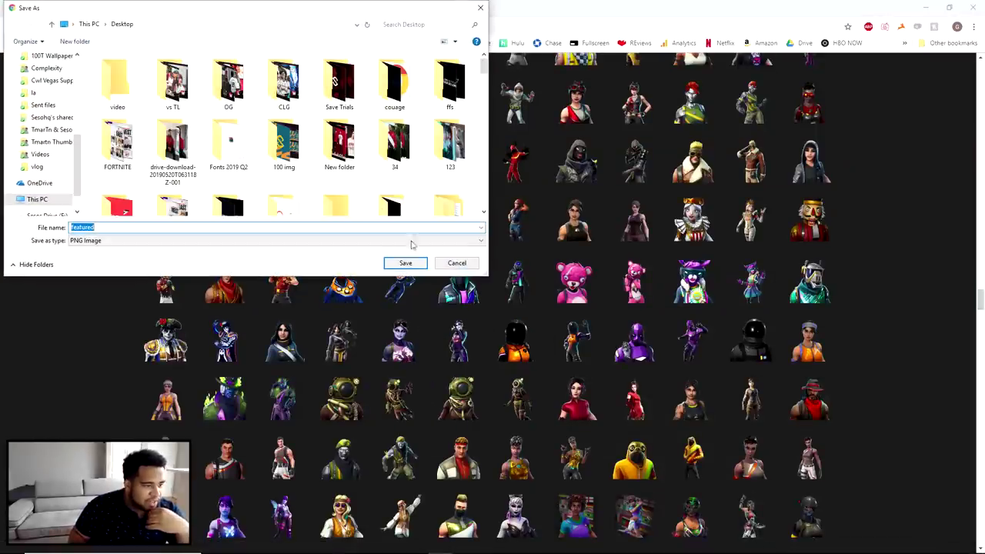
{"action": "left_click_drag", "start_coordinate": [216, 11], "coordinate": [984, 85]}
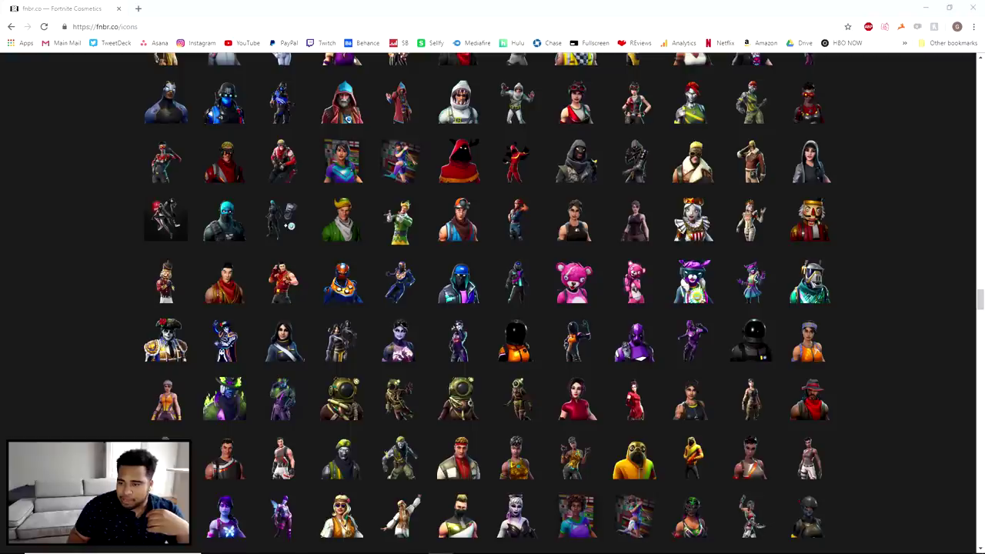
{"action": "key", "text": "Return"}
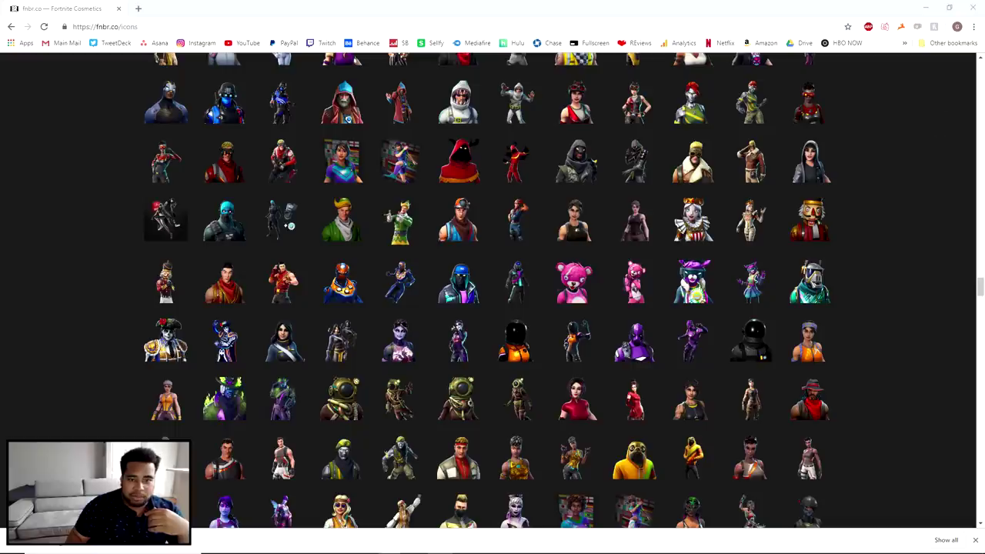
Switch to Affinity Photo and place the saved featured image in the unnamed pack document
{"action": "mouse_move", "coordinate": [639, 539]}
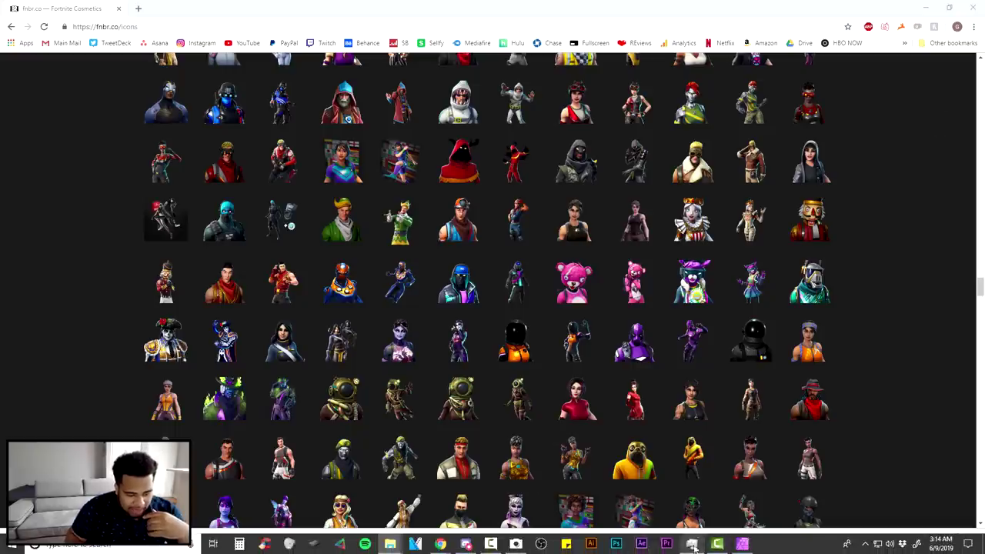
{"action": "left_click", "coordinate": [743, 544]}
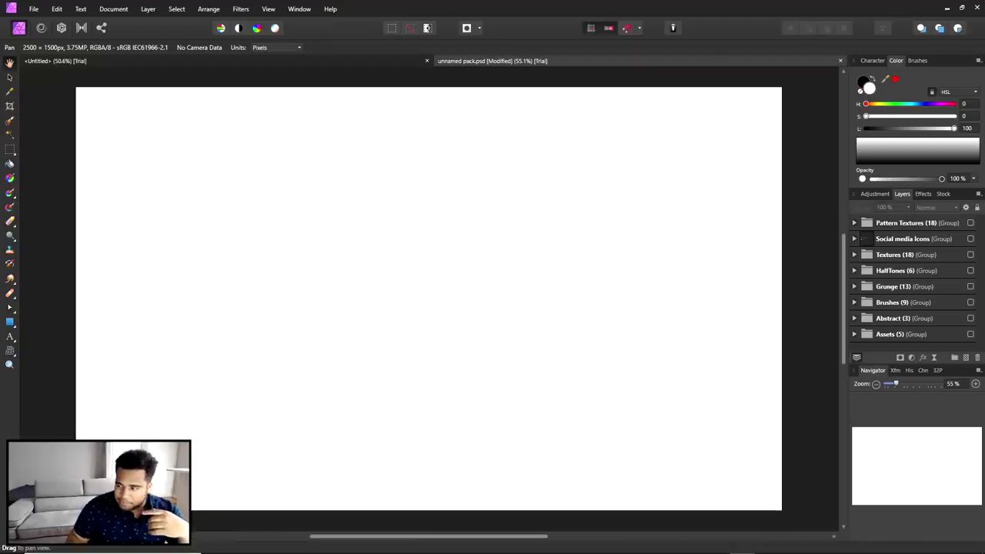
{"action": "left_click_drag", "start_coordinate": [662, 285], "coordinate": [654, 285]}
{"action": "left_click_drag", "start_coordinate": [761, 365], "coordinate": [692, 354]}
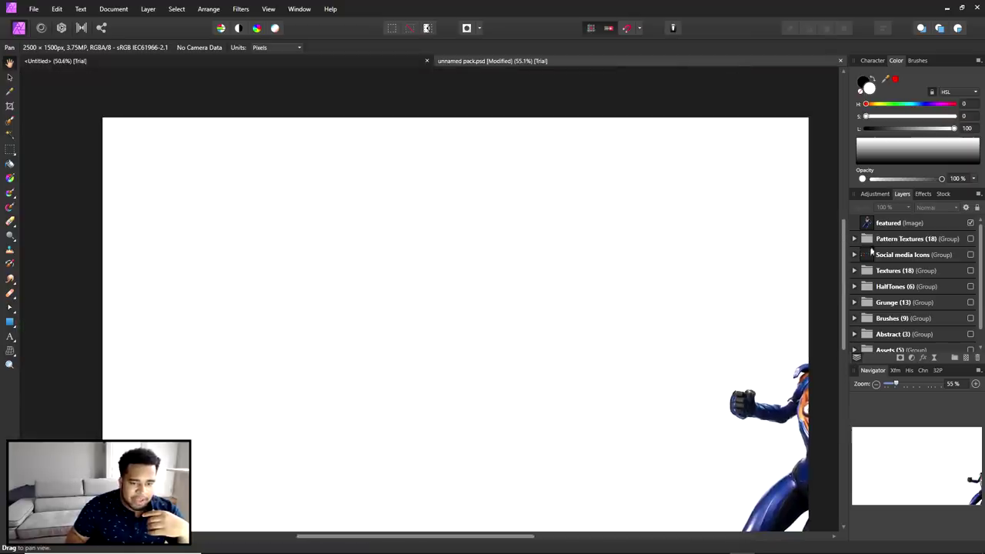
Select the featured layer, move the blue character to the middle of the canvas with the Move Tool, and deselect it
{"action": "left_click_drag", "start_coordinate": [310, 199], "coordinate": [549, 275]}
{"action": "double_click", "coordinate": [942, 229]}
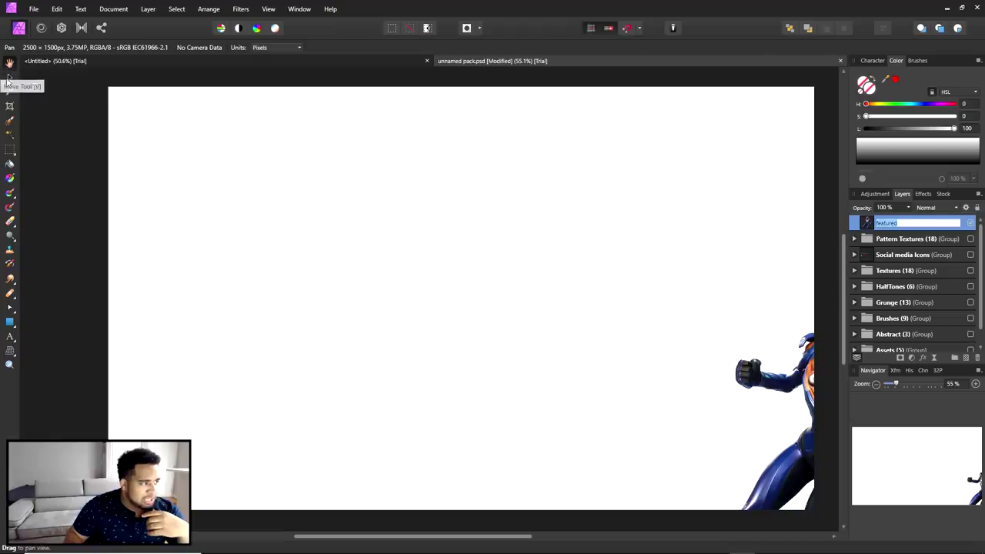
{"action": "left_click", "coordinate": [9, 78]}
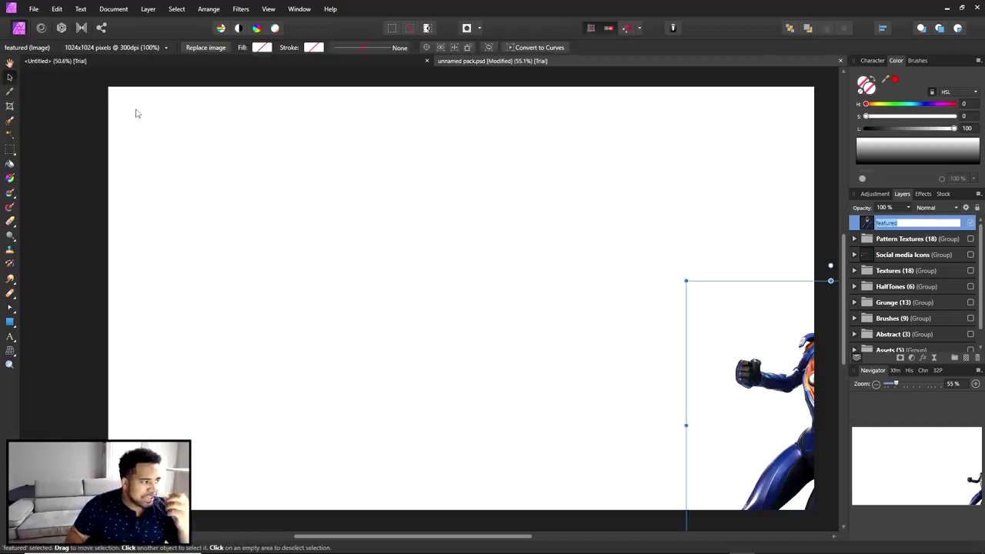
{"action": "left_click_drag", "start_coordinate": [644, 336], "coordinate": [662, 359]}
{"action": "left_click", "coordinate": [654, 267]}
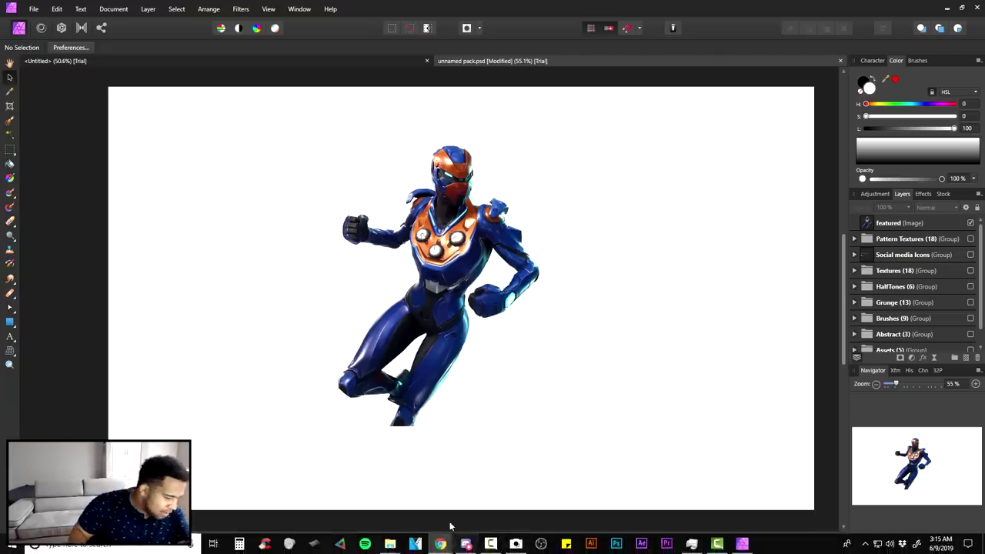
Switch to the fnbr.co browser window and save the full-body image of the dark hooded character
{"action": "mouse_move", "coordinate": [449, 544]}
{"action": "left_click", "coordinate": [512, 502]}
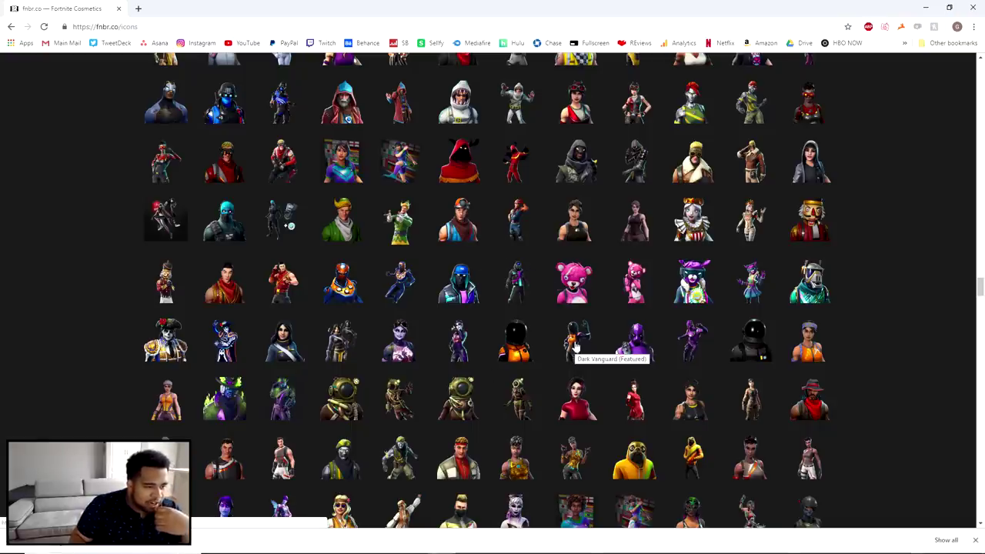
{"action": "right_click", "coordinate": [626, 159]}
{"action": "left_click", "coordinate": [668, 254]}
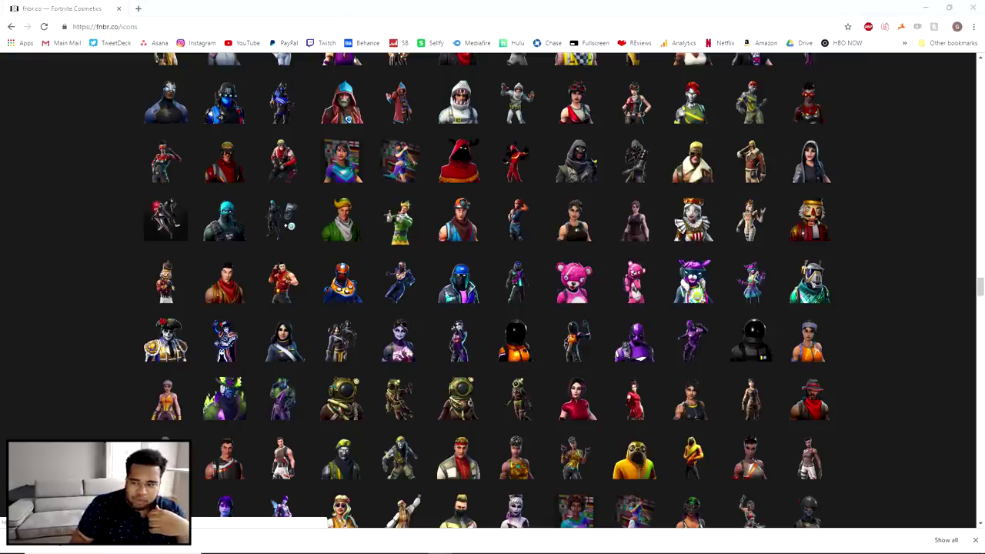
{"action": "left_click", "coordinate": [925, 7]}
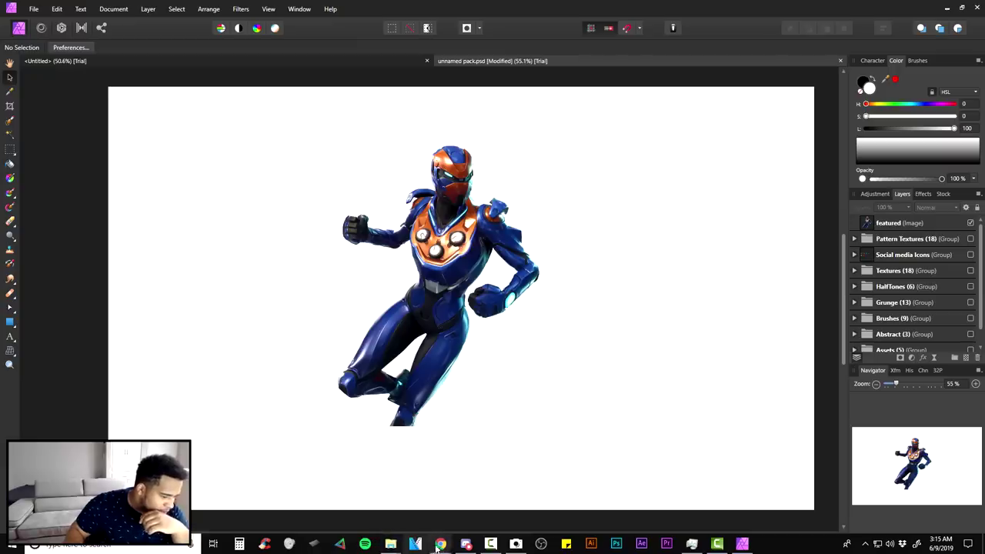
{"action": "mouse_move", "coordinate": [440, 544]}
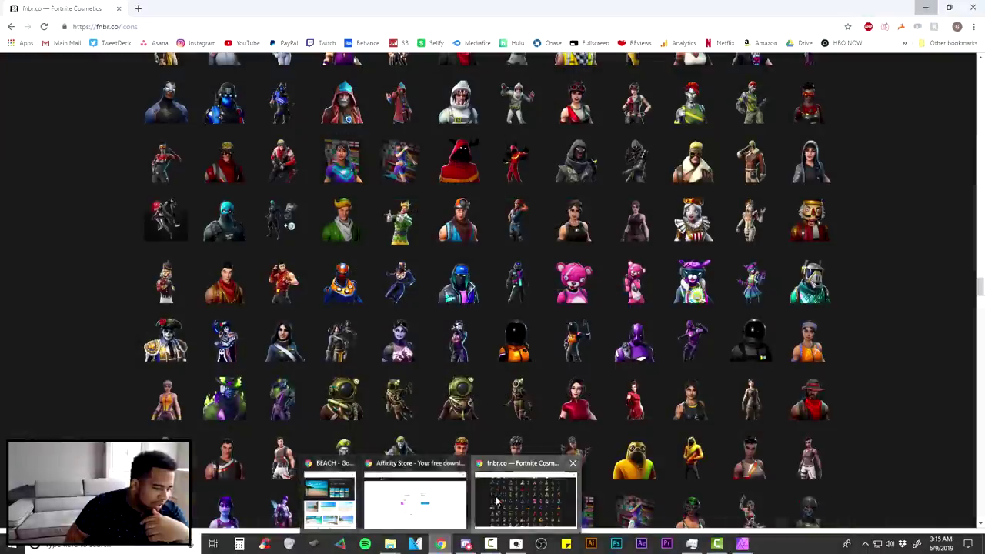
{"action": "left_click", "coordinate": [526, 500]}
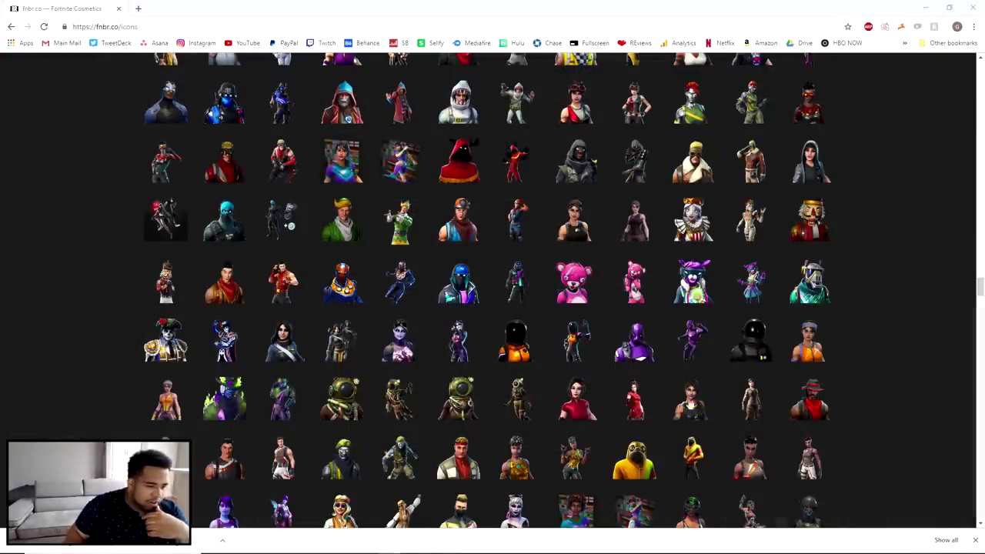
Switch to Affinity Photo, add the hooded character image to the unnamed pack document and position it on the canvas's left side
{"action": "left_click", "coordinate": [742, 545]}
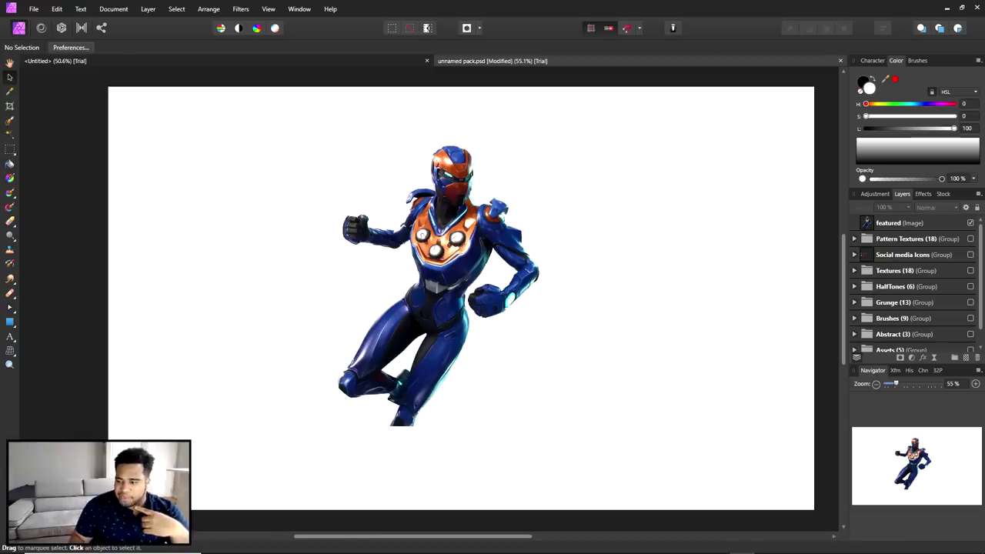
{"action": "key", "text": "ctrl+v"}
{"action": "left_click_drag", "start_coordinate": [794, 370], "coordinate": [233, 207]}
{"action": "key", "text": "ctrl+d"}
Move the blue character so it stands beside the hooded character on its right
{"action": "left_click_drag", "start_coordinate": [438, 254], "coordinate": [533, 135]}
{"action": "left_click_drag", "start_coordinate": [520, 194], "coordinate": [439, 214]}
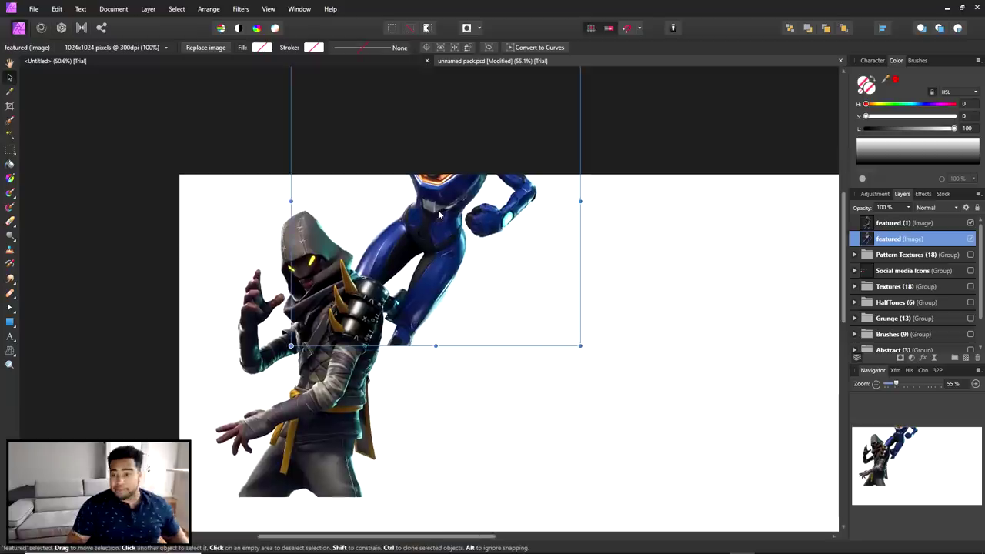
{"action": "left_click_drag", "start_coordinate": [325, 176], "coordinate": [400, 250]}
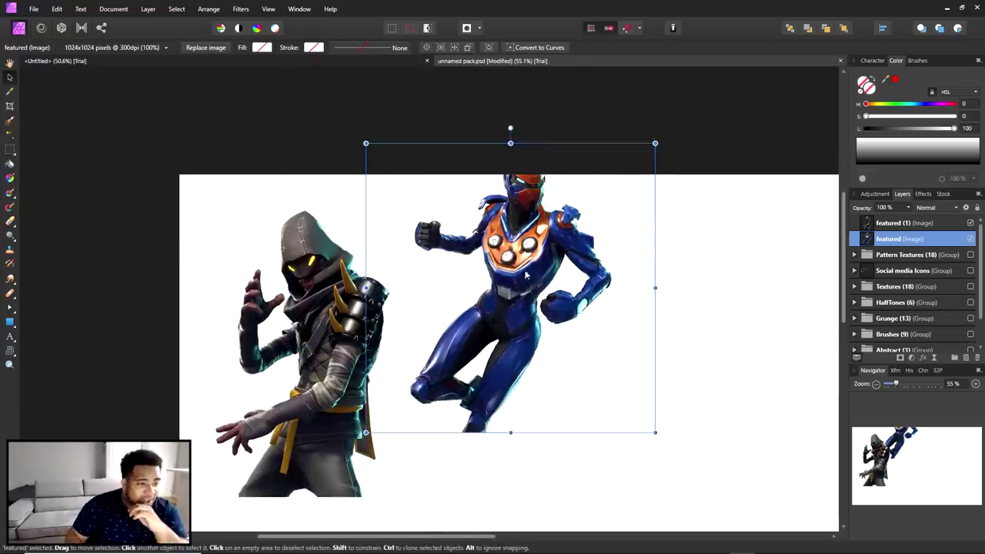
Copy the blue character into the 3000 by 1000 px document and move it slightly right of the canvas centre
{"action": "right_click", "coordinate": [400, 251]}
{"action": "left_click", "coordinate": [530, 265]}
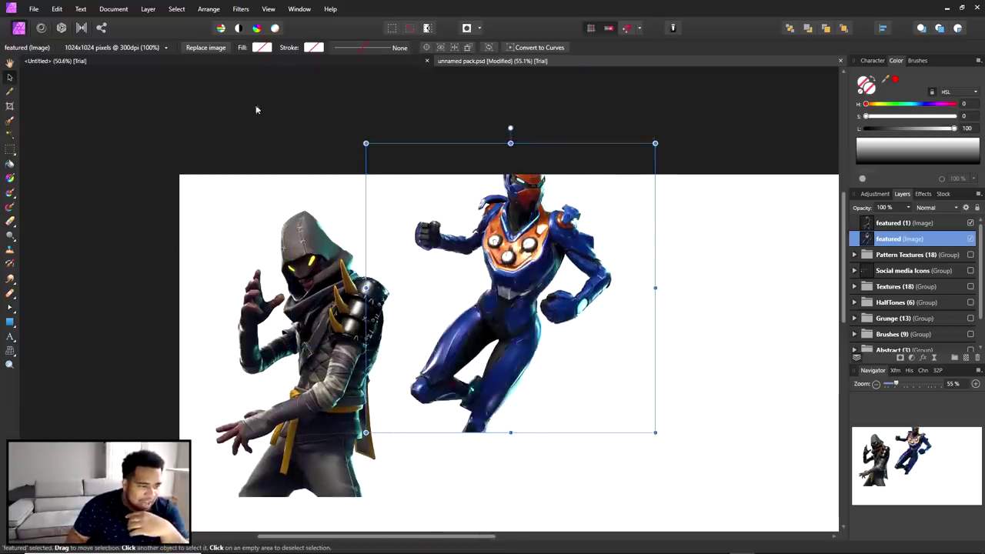
{"action": "left_click", "coordinate": [117, 65]}
{"action": "key", "text": "h"}
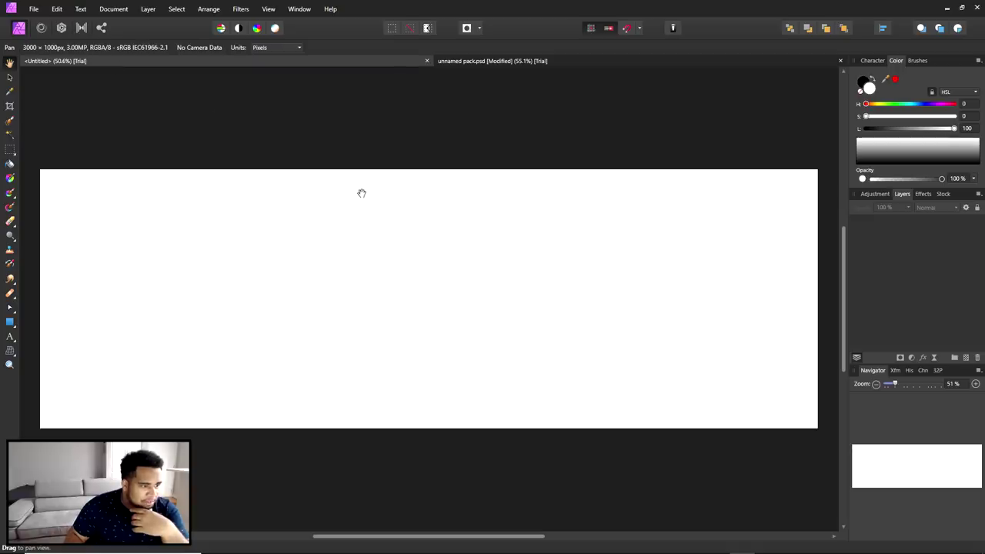
{"action": "left_click", "coordinate": [10, 77]}
{"action": "right_click", "coordinate": [233, 191]}
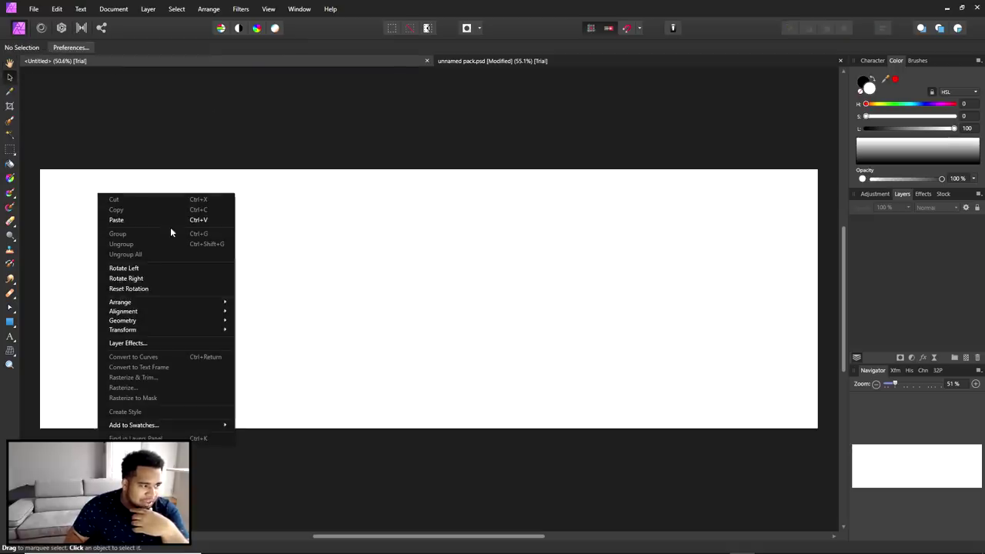
{"action": "left_click", "coordinate": [116, 220]}
{"action": "left_click_drag", "start_coordinate": [354, 243], "coordinate": [509, 264]}
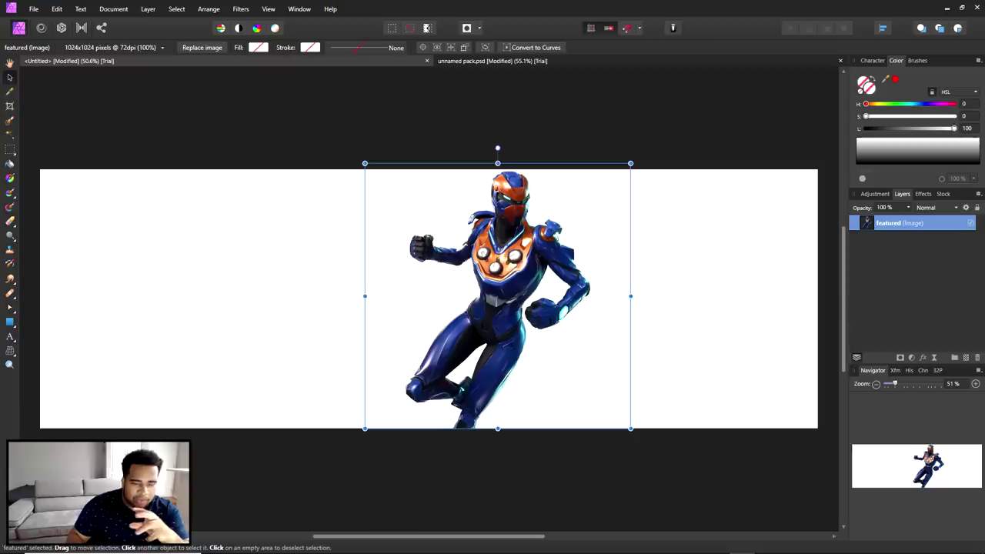
Float the unnamed pack document, try to carry its blue character across to the untitled document, and dock the window back
{"action": "left_click", "coordinate": [539, 61]}
{"action": "left_click_drag", "start_coordinate": [562, 62], "coordinate": [571, 89]}
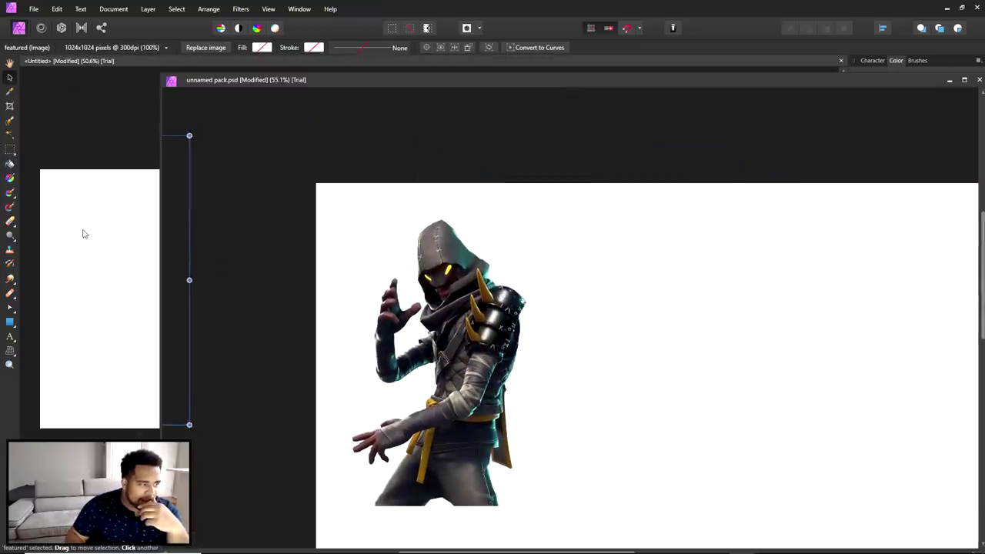
{"action": "left_click_drag", "start_coordinate": [88, 234], "coordinate": [257, 214]}
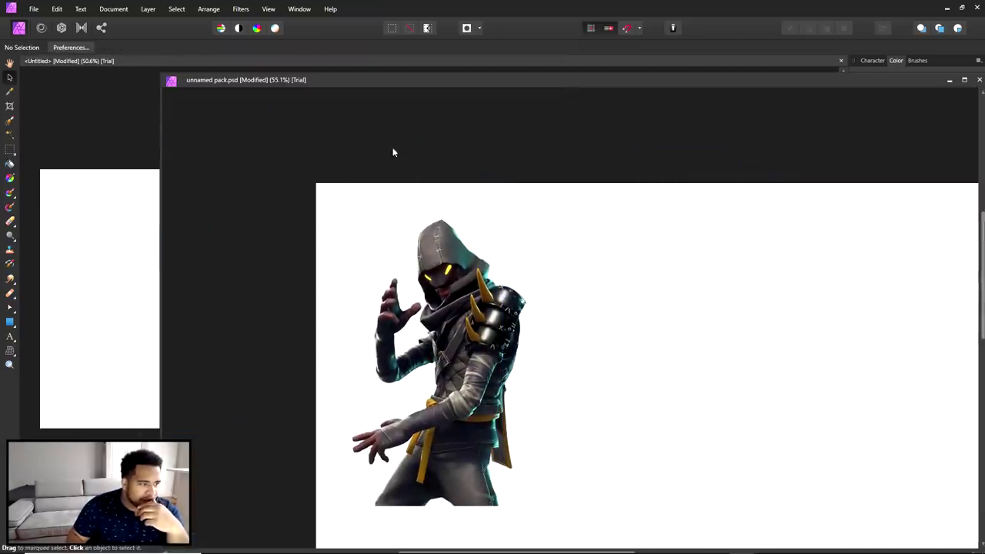
{"action": "left_click_drag", "start_coordinate": [285, 83], "coordinate": [446, 64]}
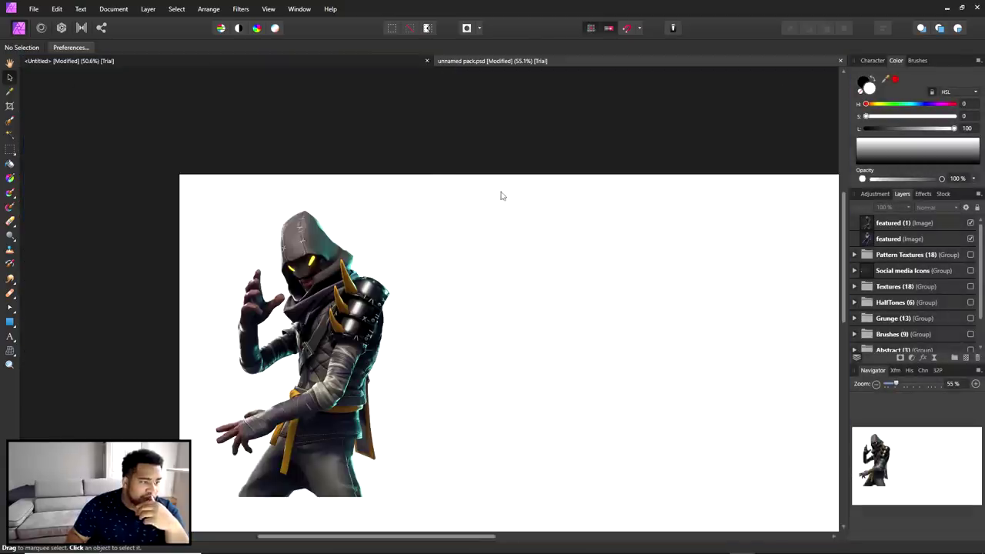
Move the hooded character to the middle of the unnamed pack canvas
{"action": "scroll", "coordinate": [650, 268], "scroll_direction": "down", "scroll_amount": 1}
{"action": "left_click", "coordinate": [905, 238]}
{"action": "left_click_drag", "start_coordinate": [365, 228], "coordinate": [608, 270]}
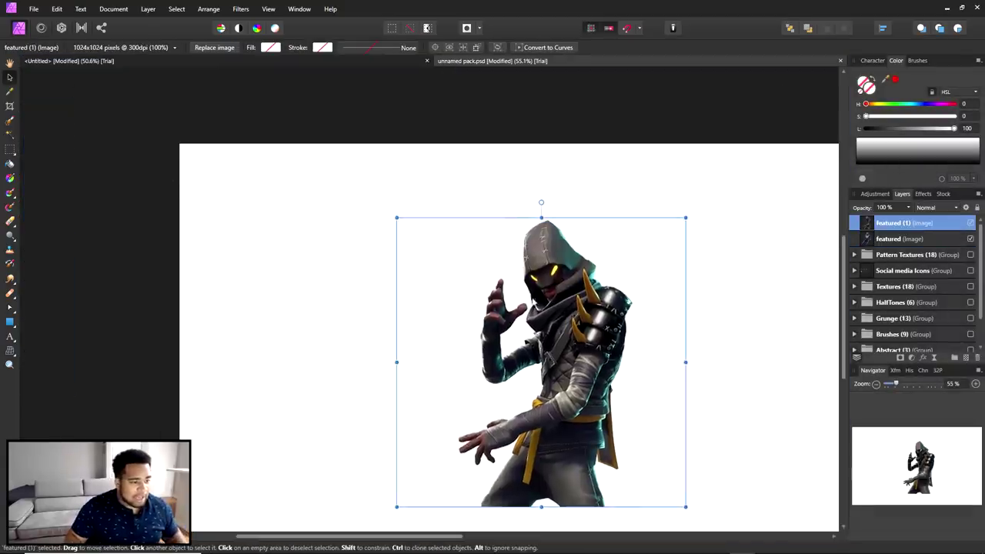
Place the blue character beside the hooded one in the unnamed pack document and nudge its copy slightly down in the untitled document
{"action": "left_click", "coordinate": [229, 243]}
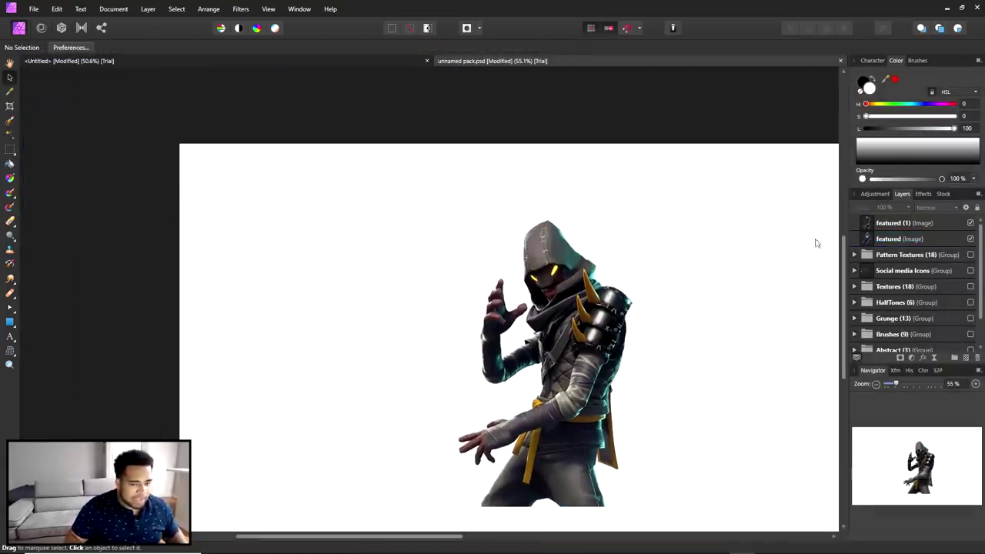
{"action": "left_click", "coordinate": [877, 239]}
{"action": "left_click_drag", "start_coordinate": [69, 88], "coordinate": [488, 226]}
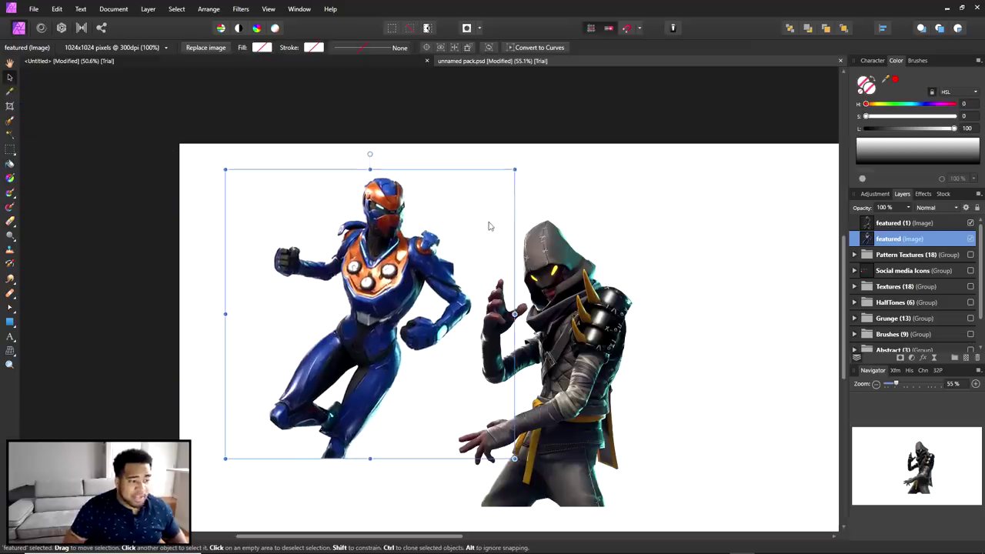
{"action": "left_click", "coordinate": [251, 62]}
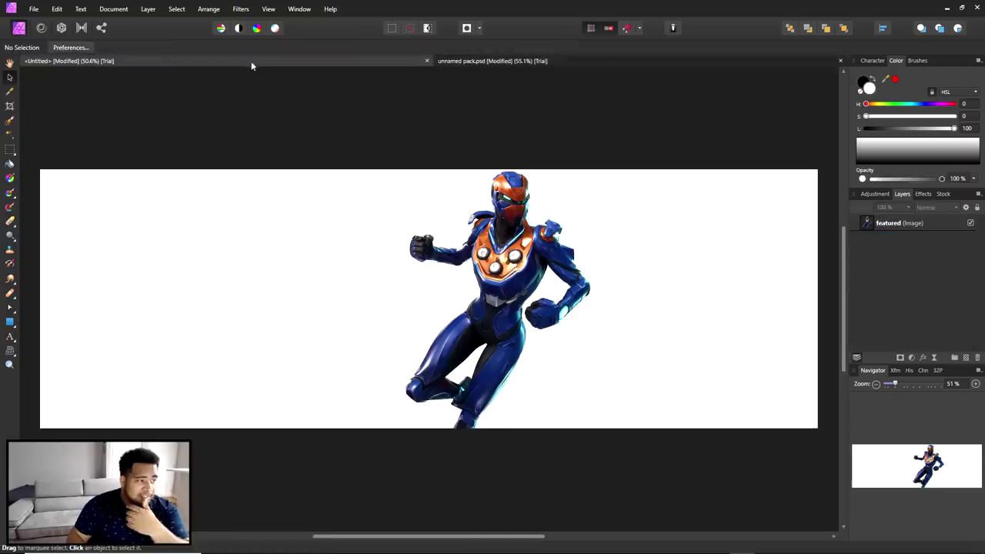
{"action": "mouse_move", "coordinate": [500, 292]}
{"action": "left_mouse_down"}
{"action": "mouse_move", "coordinate": [491, 303]}
{"action": "mouse_move", "coordinate": [500, 298]}
{"action": "left_mouse_up"}
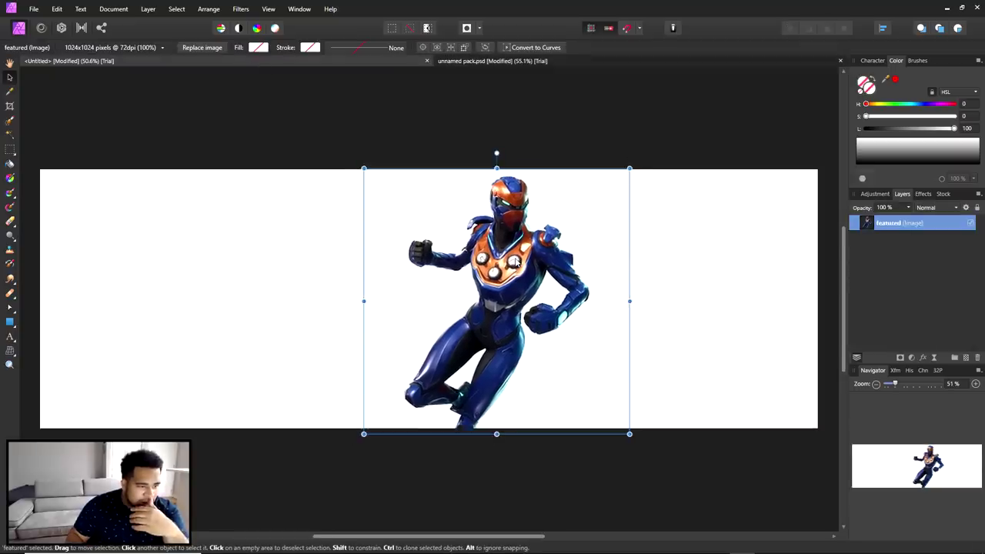
Copy the hooded character from the unnamed pack document and paste it into the untitled header document
{"action": "left_click", "coordinate": [455, 70]}
{"action": "left_click", "coordinate": [453, 66]}
{"action": "left_click", "coordinate": [362, 284]}
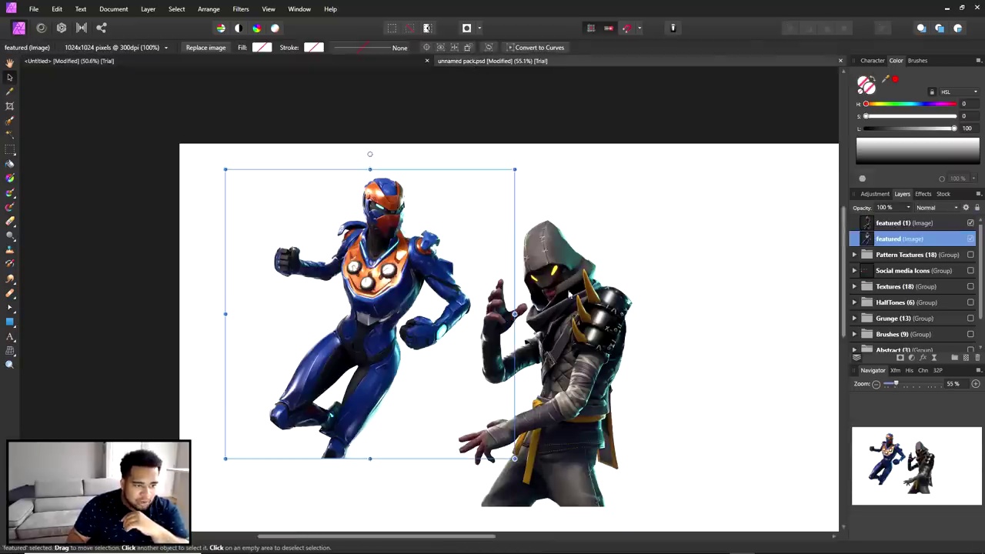
{"action": "left_click", "coordinate": [554, 370]}
{"action": "right_click", "coordinate": [521, 202]}
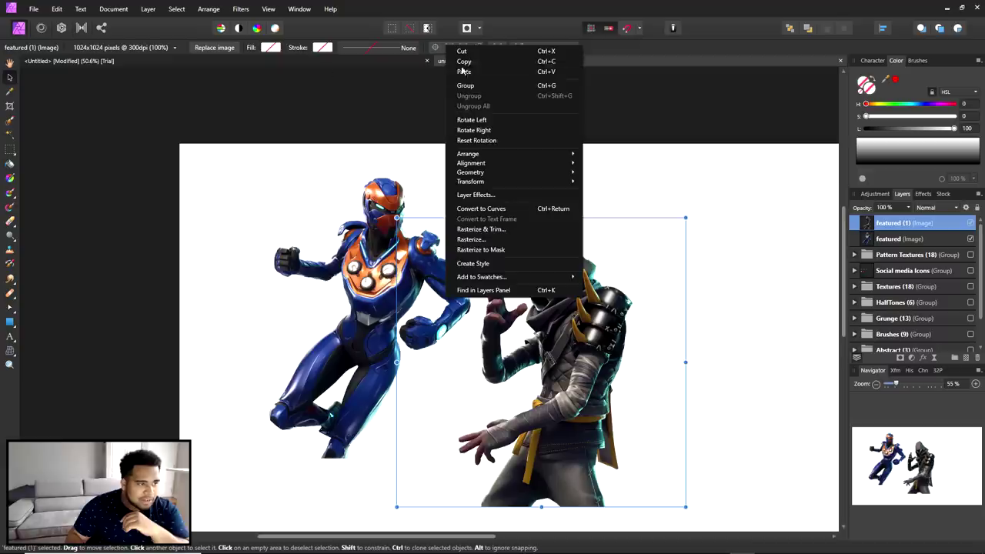
{"action": "left_click", "coordinate": [208, 55]}
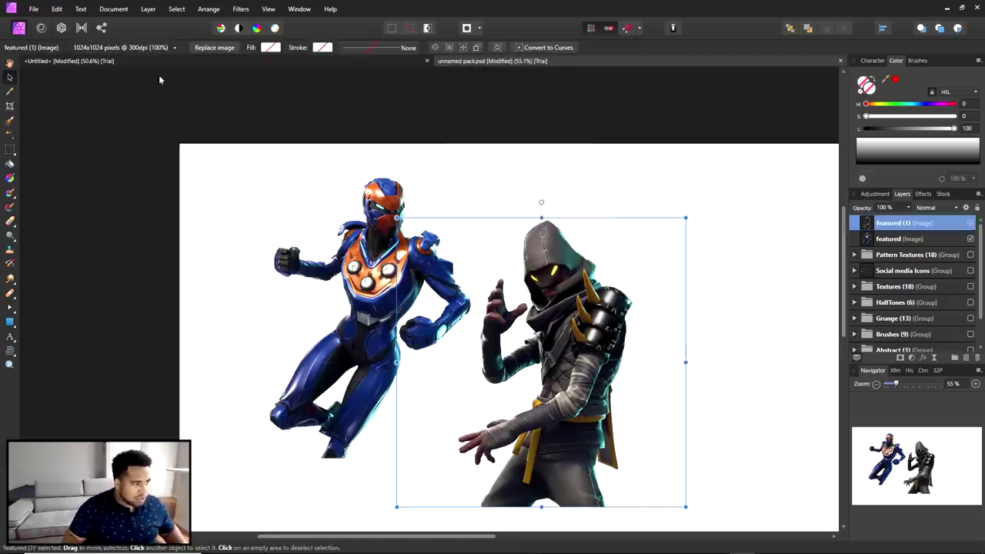
{"action": "left_click", "coordinate": [73, 61]}
{"action": "key", "text": "ctrl+v"}
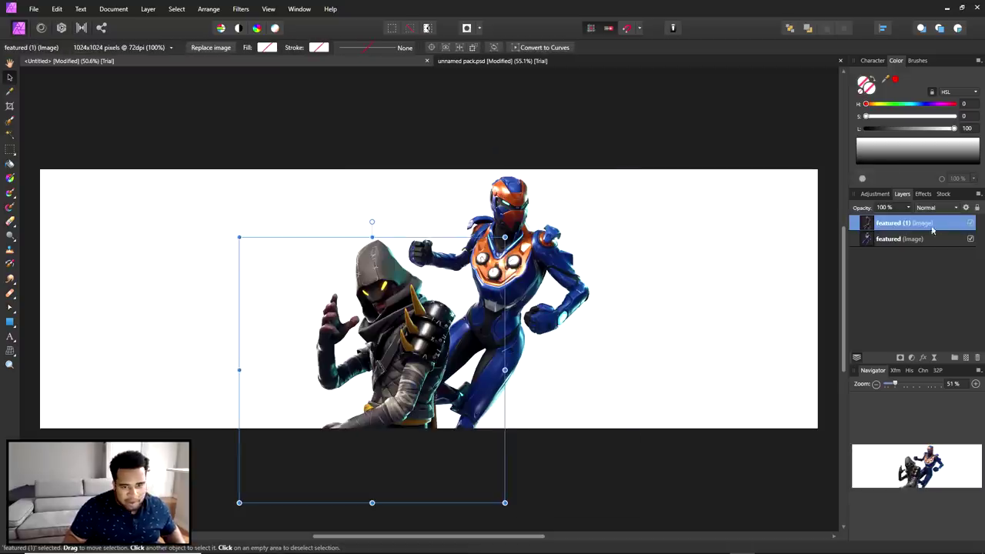
Try nesting the hooded character's layer inside the blue character's layer and undo the nesting
{"action": "left_click_drag", "start_coordinate": [893, 223], "coordinate": [897, 240]}
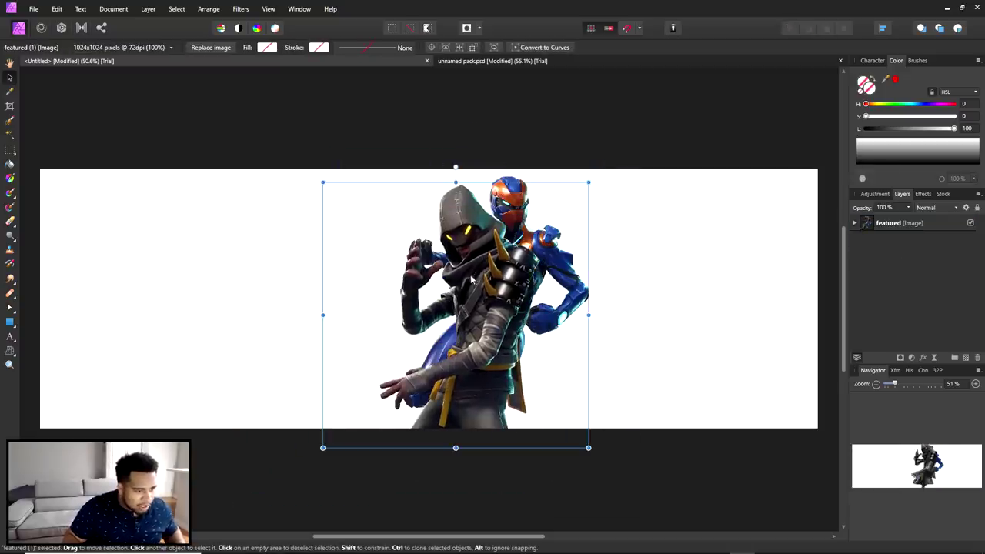
{"action": "left_click", "coordinate": [855, 223]}
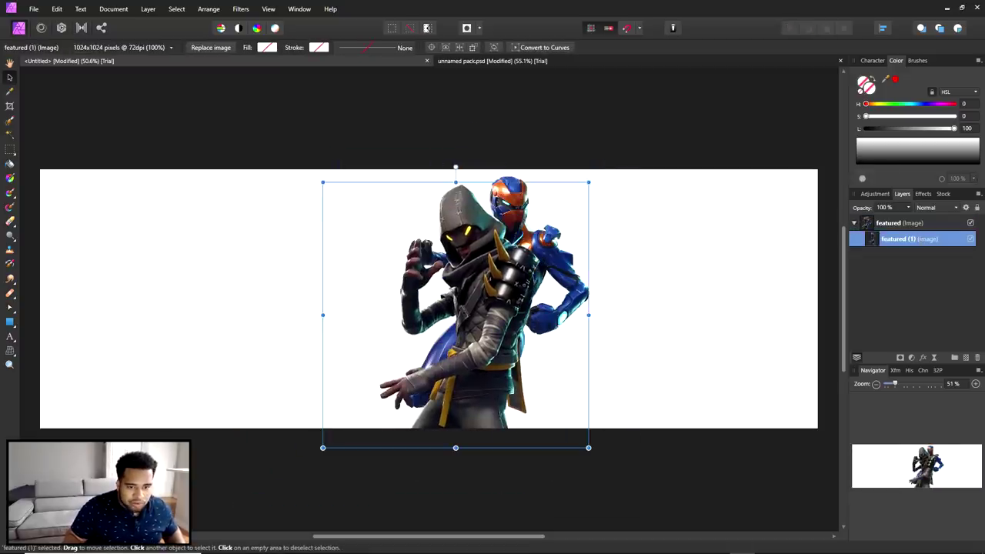
{"action": "key", "text": "ctrl+z"}
{"action": "key", "text": "ctrl+shift+z"}
{"action": "key", "text": "ctrl+z"}
Enlarge the blue character in front of the hooded one and raise the hooded character to the canvas's upper edge
{"action": "mouse_move", "coordinate": [507, 273]}
{"action": "left_mouse_down"}
{"action": "mouse_move", "coordinate": [508, 231]}
{"action": "mouse_move", "coordinate": [511, 261]}
{"action": "left_mouse_up"}
{"action": "left_click", "coordinate": [543, 141]}
{"action": "left_click", "coordinate": [520, 252]}
{"action": "left_click_drag", "start_coordinate": [630, 180], "coordinate": [715, 100]}
{"action": "left_click_drag", "start_coordinate": [562, 200], "coordinate": [536, 259]}
{"action": "left_click", "coordinate": [897, 239]}
{"action": "mouse_move", "coordinate": [478, 214]}
{"action": "left_mouse_down"}
{"action": "mouse_move", "coordinate": [471, 198]}
{"action": "mouse_move", "coordinate": [476, 209]}
{"action": "left_mouse_up"}
{"action": "left_click_drag", "start_coordinate": [520, 255], "coordinate": [521, 257]}
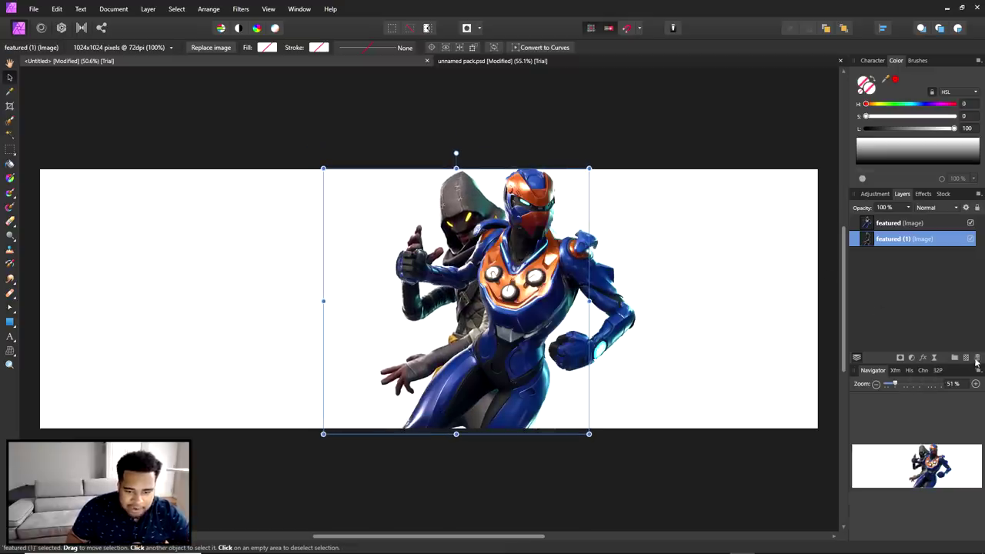
Lock both character layers, featured and featured (1), and clear the selection
{"action": "left_click", "coordinate": [977, 208]}
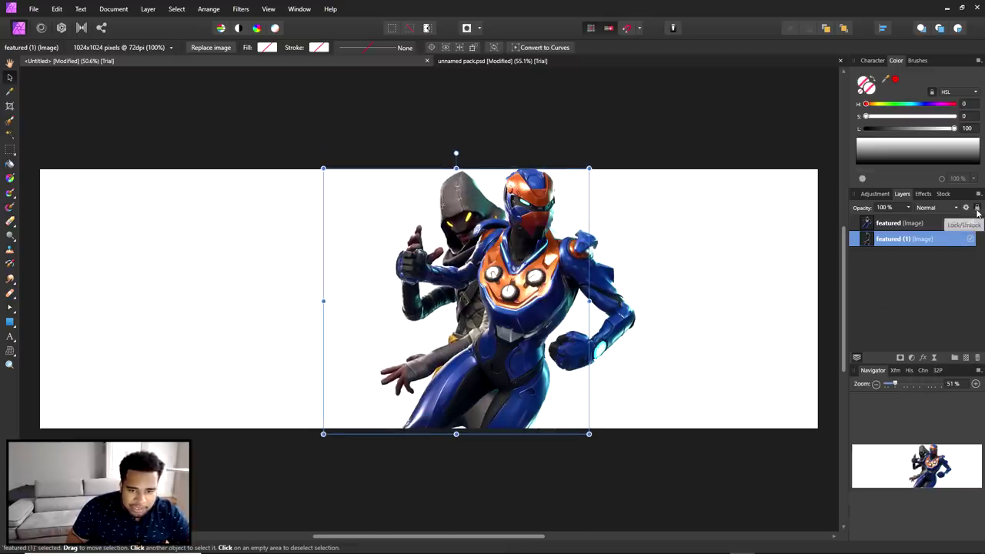
{"action": "left_click", "coordinate": [951, 224]}
{"action": "left_click", "coordinate": [977, 208]}
{"action": "left_click", "coordinate": [480, 131]}
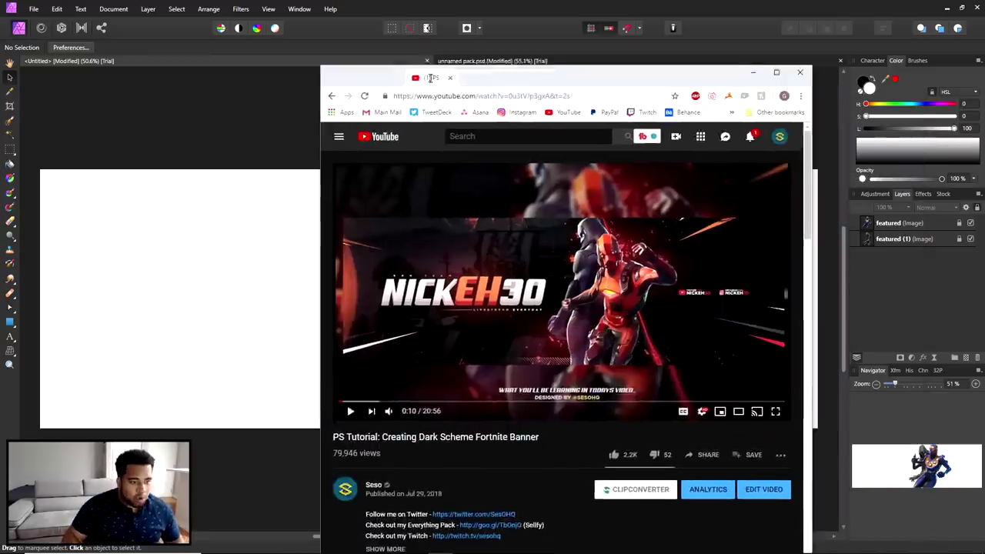
View the YouTube tutorial "Creating Dark Scheme Fortnite Banner" as a reference, minimize its window and return to Affinity Photo
{"action": "left_click_drag", "start_coordinate": [428, 76], "coordinate": [441, 53]}
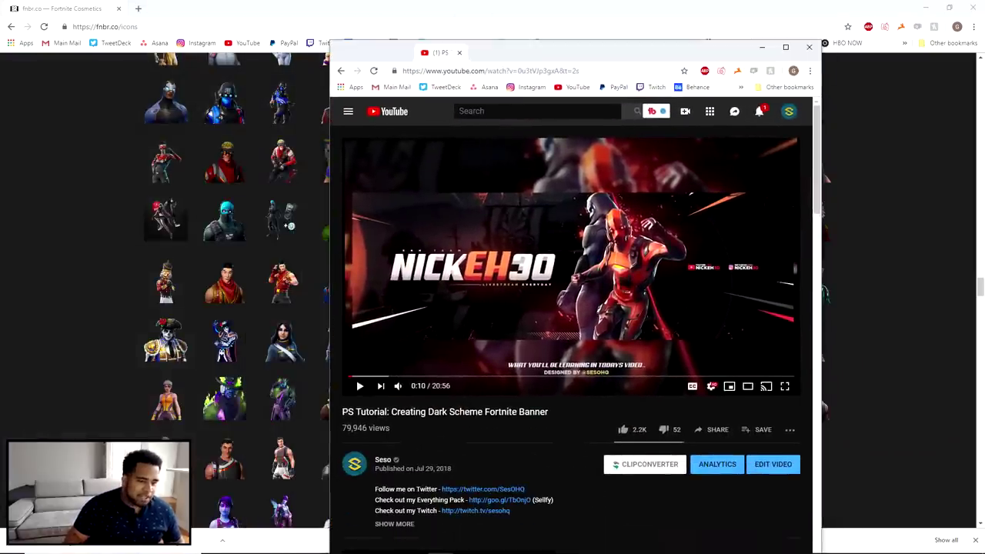
{"action": "key", "text": "super+Down"}
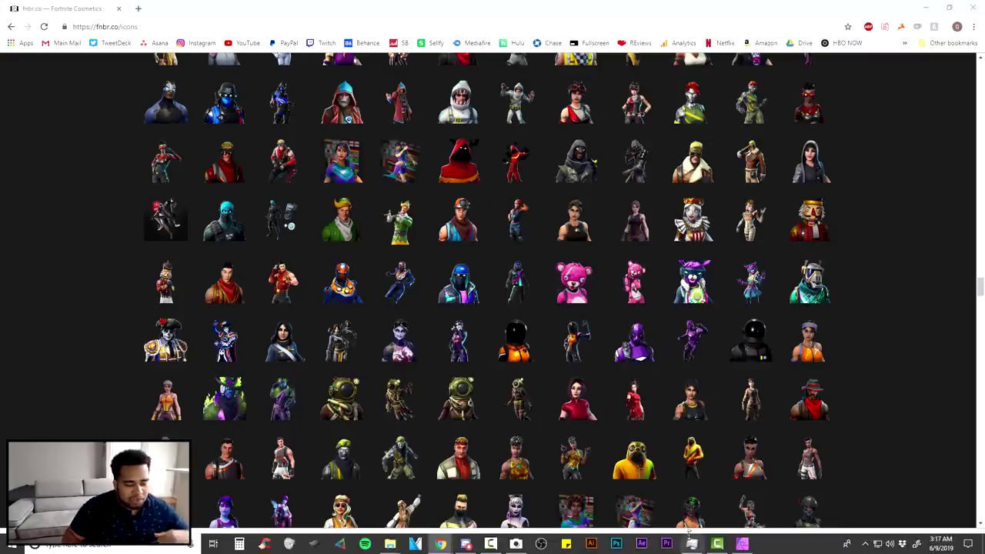
{"action": "left_click", "coordinate": [743, 543]}
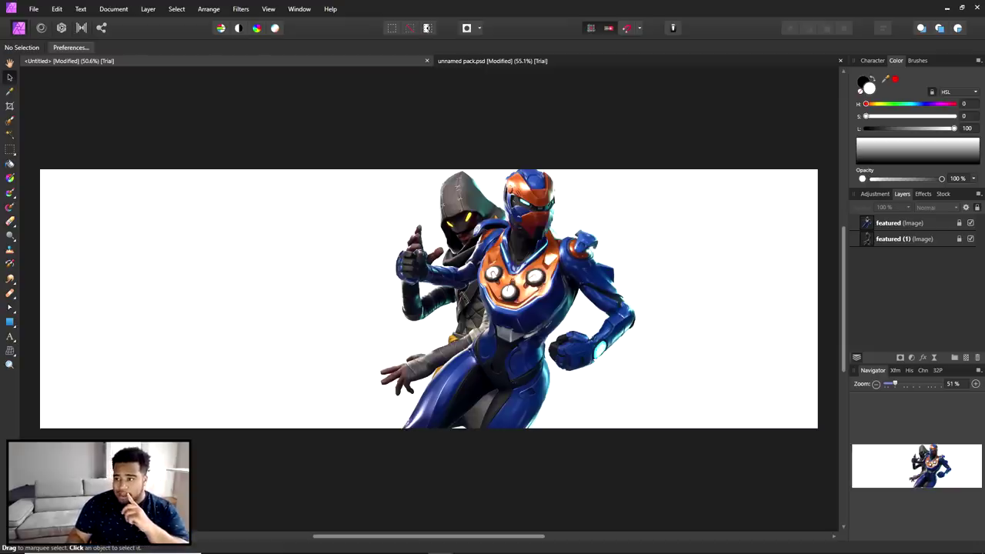
Switch to the browser and search Google Images for "fortnite background season 9"
{"action": "key", "text": "alt+Tab"}
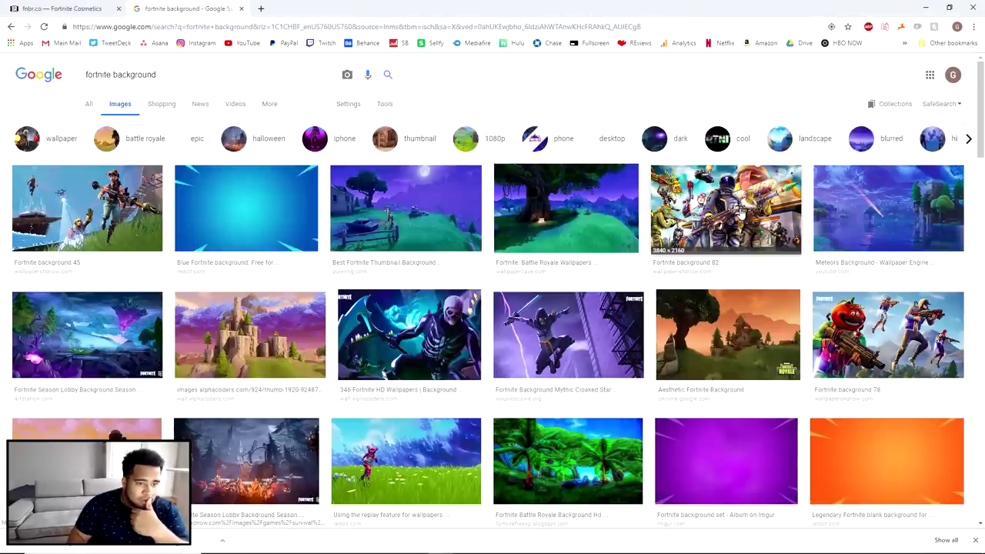
{"action": "scroll", "coordinate": [772, 286], "scroll_direction": "down", "scroll_amount": 2}
{"action": "scroll", "coordinate": [771, 286], "scroll_direction": "up", "scroll_amount": 2}
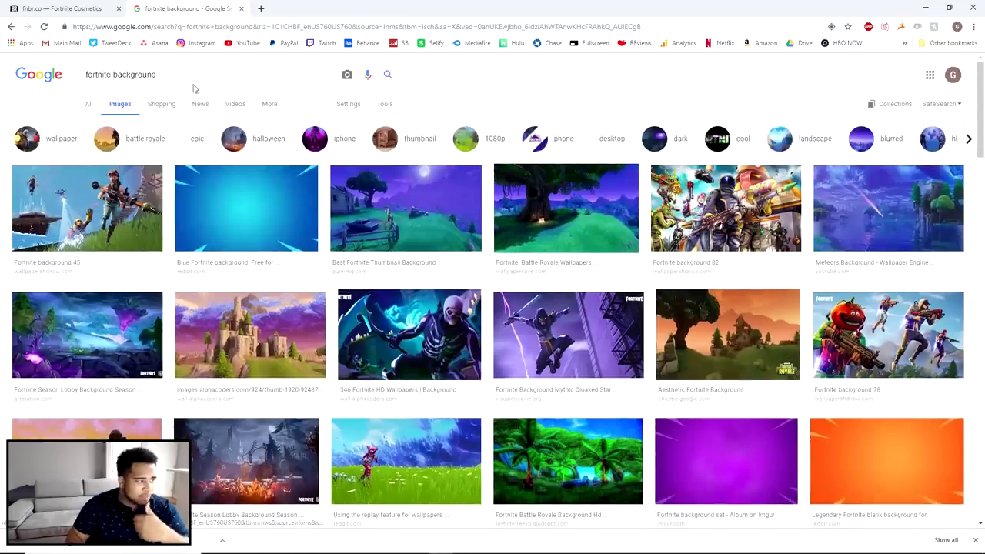
{"action": "left_click", "coordinate": [198, 74]}
{"action": "type", "text": "seaon 9"}
{"action": "key", "text": "Return"}
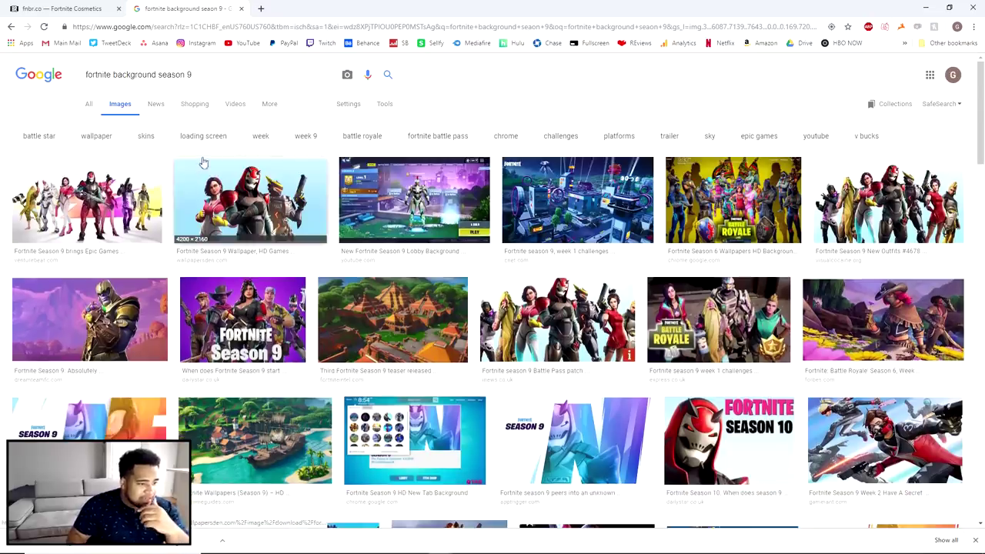
Open the 1920 × 1080 city image from the season 9, week 1 challenges result and copy it
{"action": "left_click", "coordinate": [595, 192]}
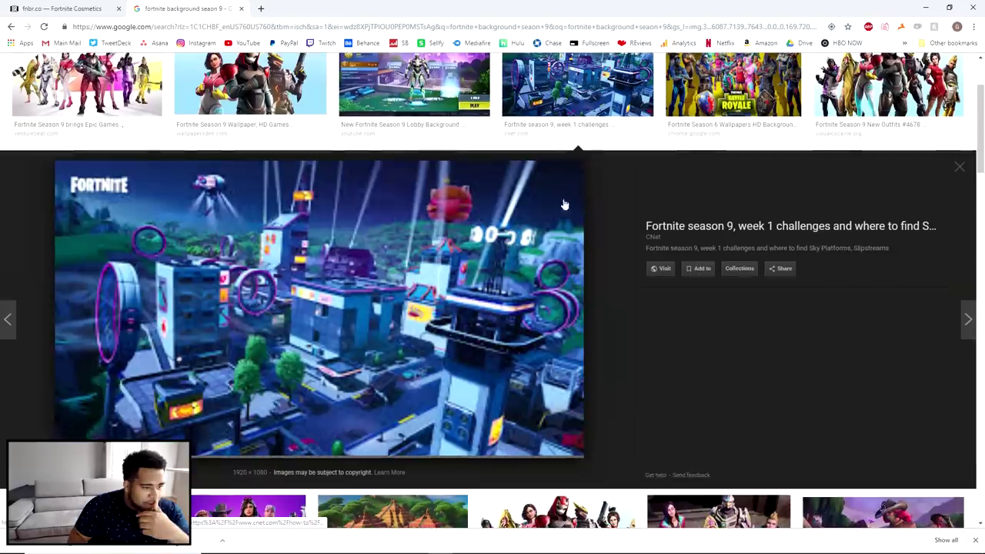
{"action": "right_click", "coordinate": [364, 248]}
{"action": "right_click", "coordinate": [448, 223]}
{"action": "left_click", "coordinate": [481, 324]}
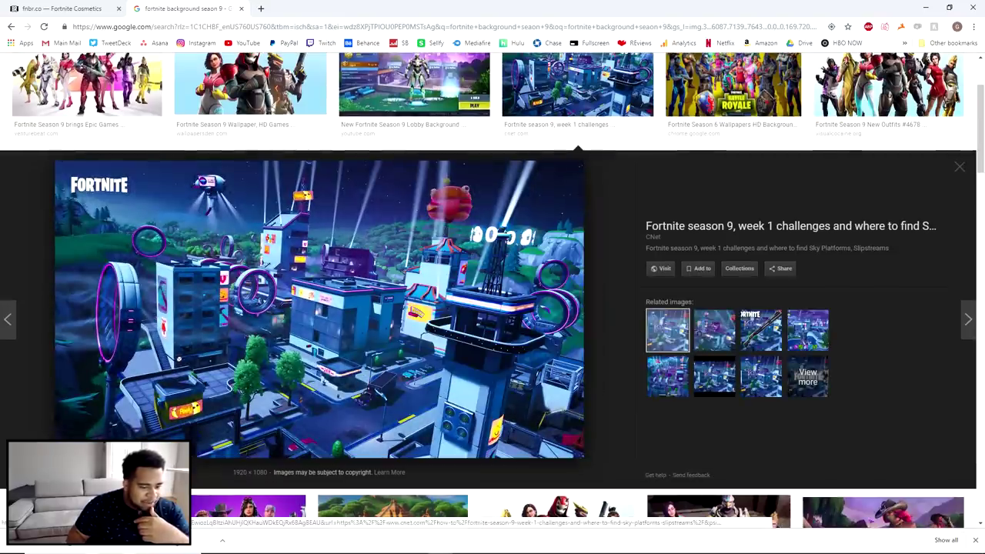
Switch to Affinity Photo, paste the city image into the header and enlarge it to about 126%
{"action": "left_click", "coordinate": [742, 551]}
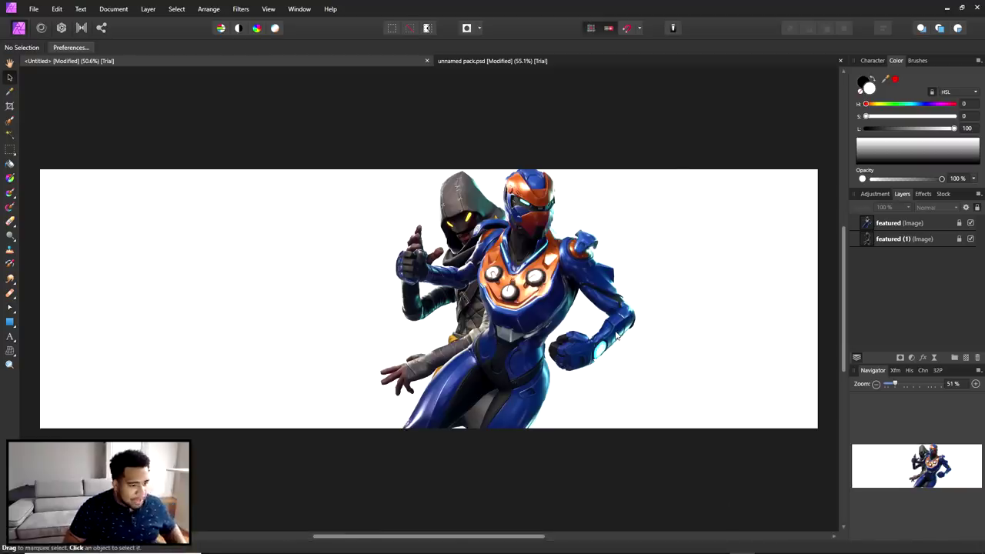
{"action": "key", "text": "ctrl+v"}
{"action": "left_click_drag", "start_coordinate": [615, 231], "coordinate": [486, 231]}
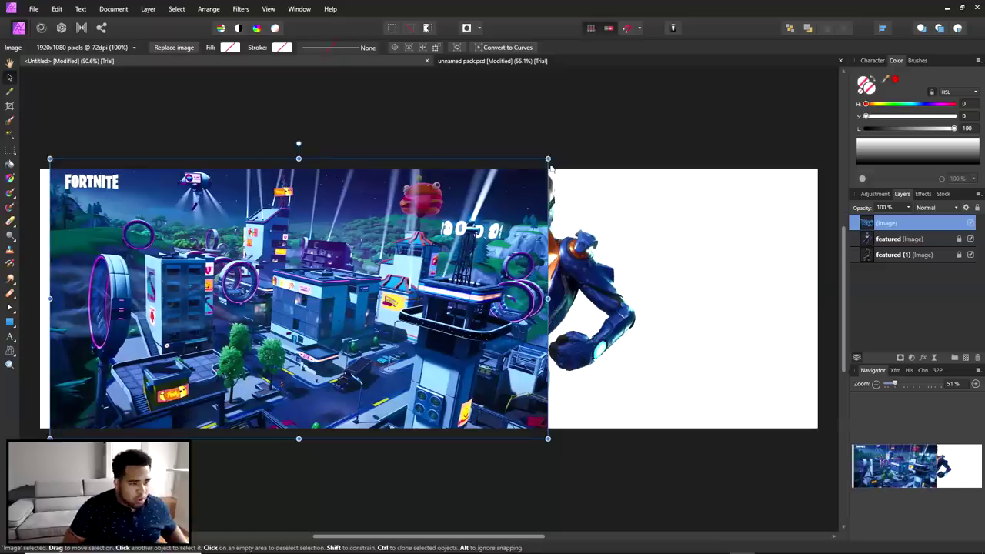
{"action": "left_click_drag", "start_coordinate": [549, 157], "coordinate": [675, 87]}
Place the city image's layer beneath both characters and shift it left so it covers the canvas's left part
{"action": "left_click_drag", "start_coordinate": [548, 230], "coordinate": [506, 244]}
{"action": "left_click_drag", "start_coordinate": [906, 224], "coordinate": [907, 269]}
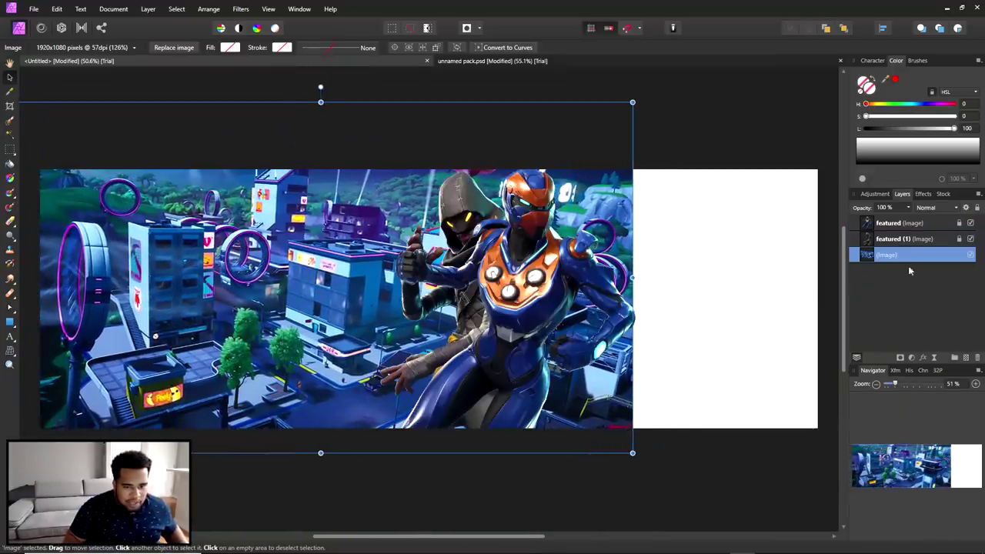
{"action": "left_click_drag", "start_coordinate": [604, 225], "coordinate": [566, 228]}
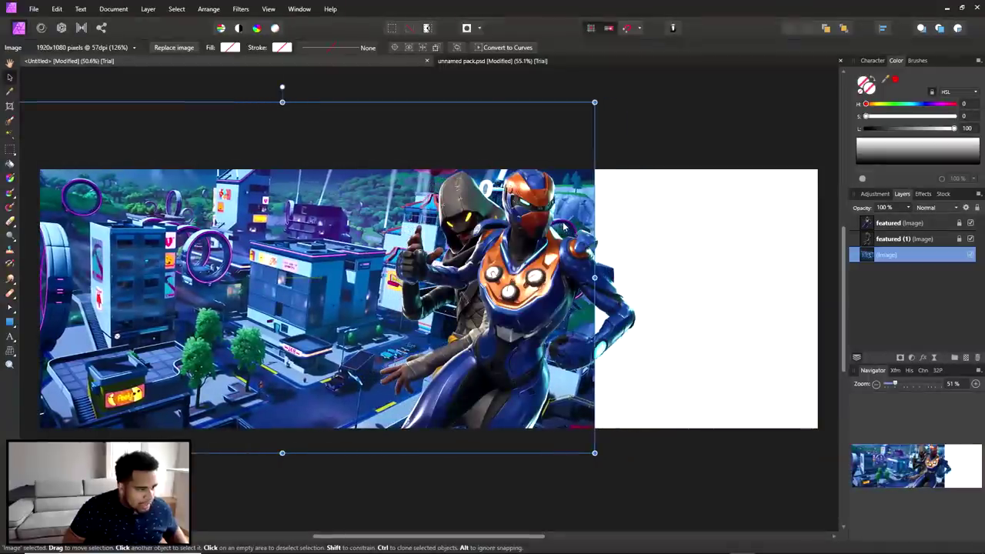
Add a mask to the city image and hide its middle by painting black with a 1500 px brush at 0% hardness
{"action": "left_click", "coordinate": [901, 359]}
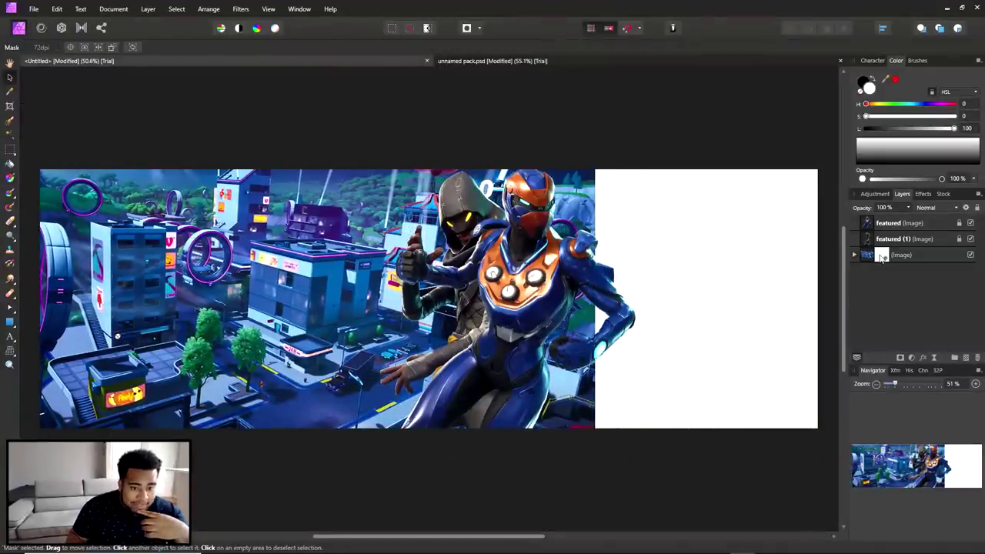
{"action": "key", "text": "b"}
{"action": "key", "text": "x"}
{"action": "mouse_move", "coordinate": [632, 219]}
{"action": "left_mouse_down"}
{"action": "mouse_move", "coordinate": [418, 215]}
{"action": "mouse_move", "coordinate": [140, 237]}
{"action": "mouse_move", "coordinate": [635, 264]}
{"action": "mouse_move", "coordinate": [310, 268]}
{"action": "mouse_move", "coordinate": [213, 282]}
{"action": "mouse_move", "coordinate": [639, 269]}
{"action": "mouse_move", "coordinate": [383, 266]}
{"action": "mouse_move", "coordinate": [17, 313]}
{"action": "mouse_move", "coordinate": [101, 199]}
{"action": "left_mouse_up"}
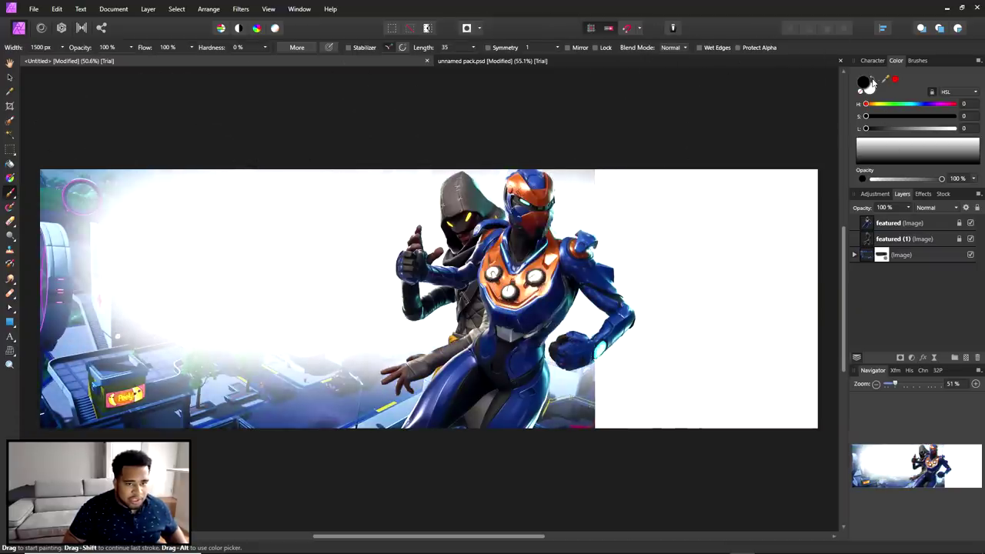
Swap the brush colour to white and paint over the mask to restore the hidden city background
{"action": "left_click", "coordinate": [872, 83]}
{"action": "mouse_move", "coordinate": [510, 213]}
{"action": "left_mouse_down"}
{"action": "mouse_move", "coordinate": [154, 254]}
{"action": "mouse_move", "coordinate": [467, 240]}
{"action": "mouse_move", "coordinate": [431, 189]}
{"action": "mouse_move", "coordinate": [584, 335]}
{"action": "left_mouse_up"}
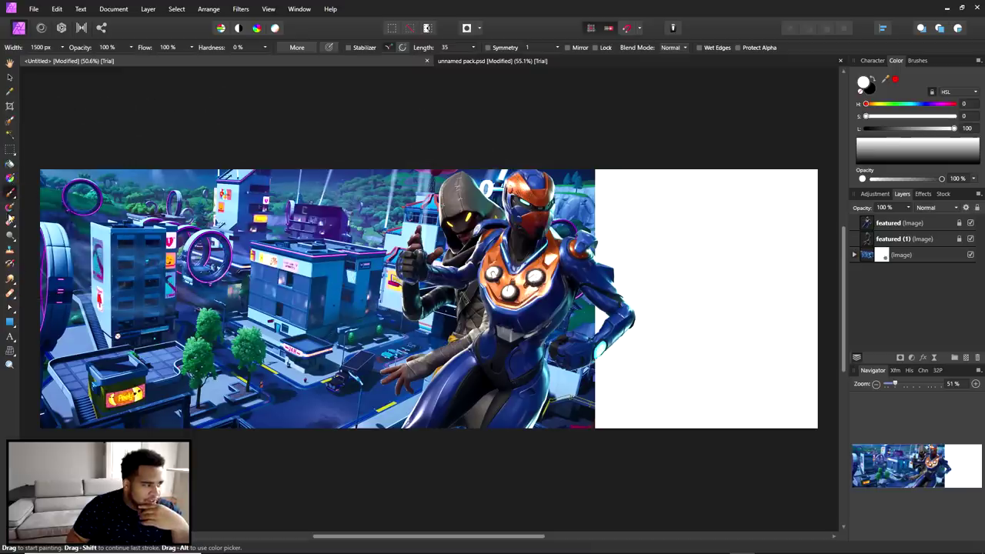
Try fading the city background with the Erase Brush at 4096 px width and 0% hardness, and undo the strokes
{"action": "left_click", "coordinate": [9, 221]}
{"action": "left_click", "coordinate": [54, 221]}
{"action": "mouse_move", "coordinate": [214, 206]}
{"action": "left_mouse_down"}
{"action": "mouse_move", "coordinate": [141, 220]}
{"action": "mouse_move", "coordinate": [182, 222]}
{"action": "mouse_move", "coordinate": [422, 156]}
{"action": "mouse_move", "coordinate": [555, 150]}
{"action": "left_mouse_up"}
{"action": "key", "text": "ctrl+z"}
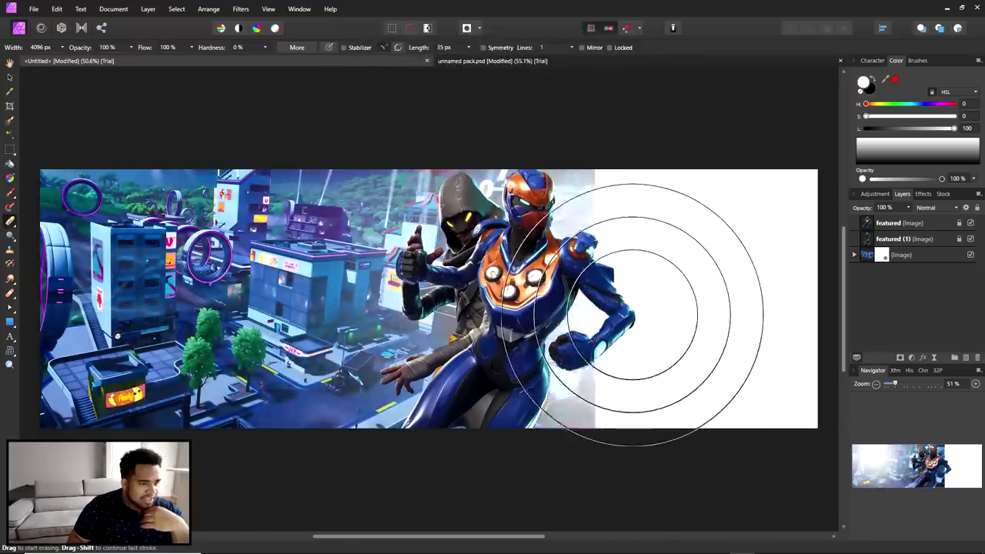
{"action": "mouse_move", "coordinate": [569, 362]}
{"action": "left_mouse_down"}
{"action": "mouse_move", "coordinate": [528, 363]}
{"action": "mouse_move", "coordinate": [439, 407]}
{"action": "mouse_move", "coordinate": [182, 385]}
{"action": "mouse_move", "coordinate": [165, 363]}
{"action": "mouse_move", "coordinate": [220, 333]}
{"action": "left_mouse_up"}
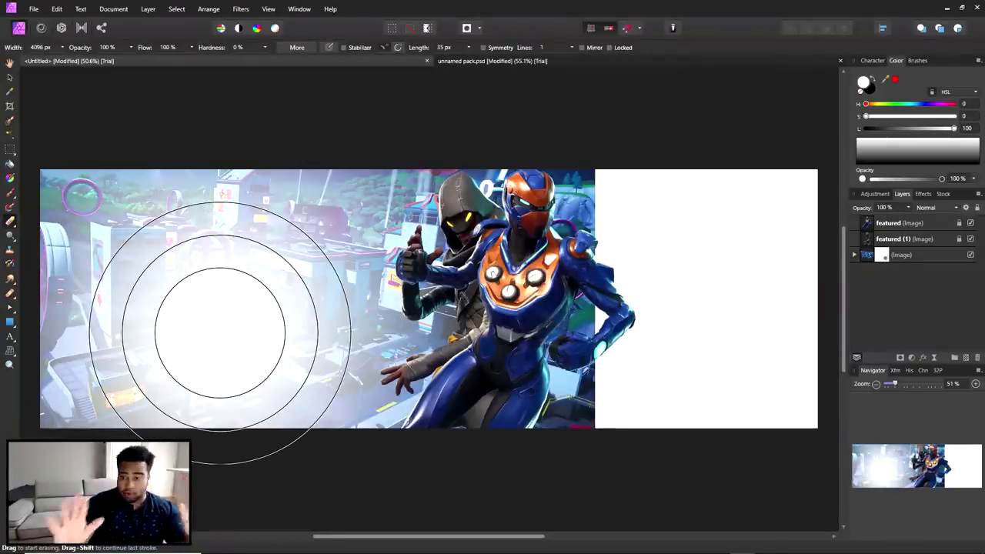
{"action": "key", "text": "ctrl+z"}
{"action": "left_click_drag", "start_coordinate": [221, 334], "coordinate": [377, 307]}
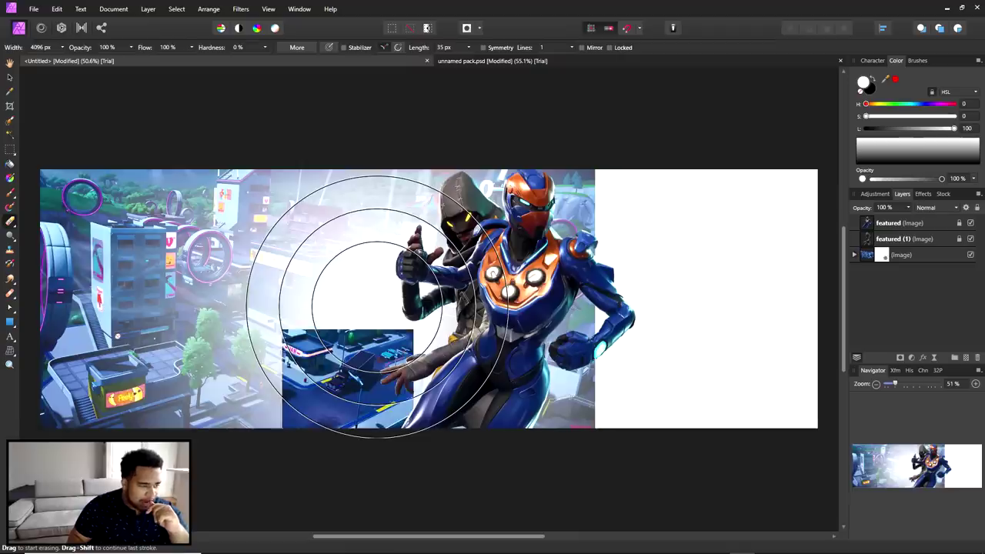
{"action": "key", "text": "ctrl+z"}
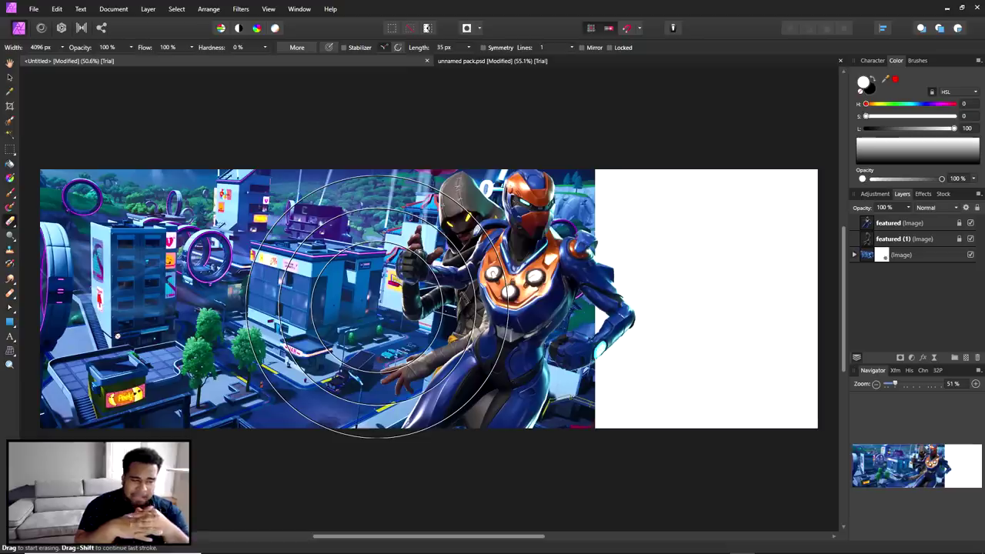
{"action": "mouse_move", "coordinate": [400, 308]}
{"action": "left_mouse_down"}
{"action": "mouse_move", "coordinate": [450, 301]}
{"action": "mouse_move", "coordinate": [516, 262]}
{"action": "left_mouse_up"}
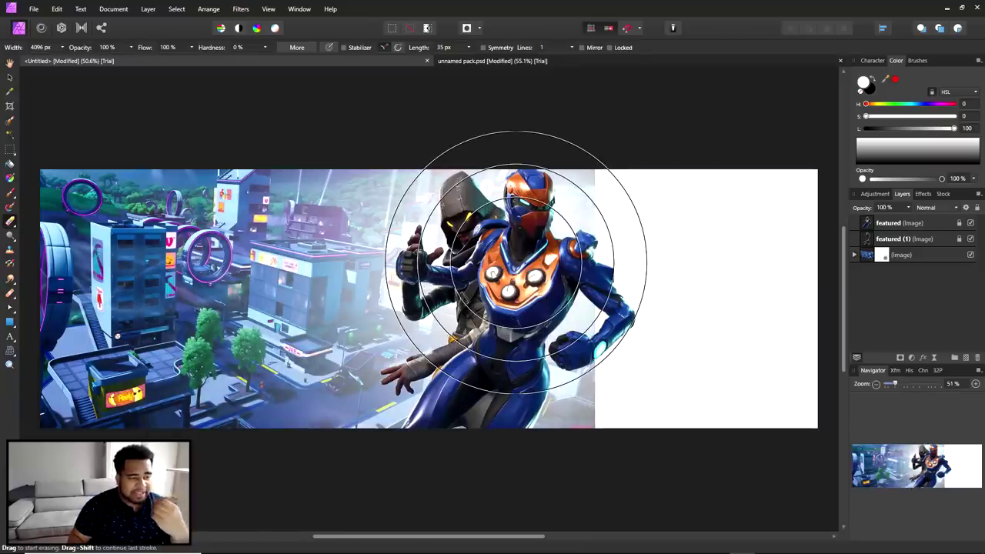
{"action": "key", "text": "ctrl+z"}
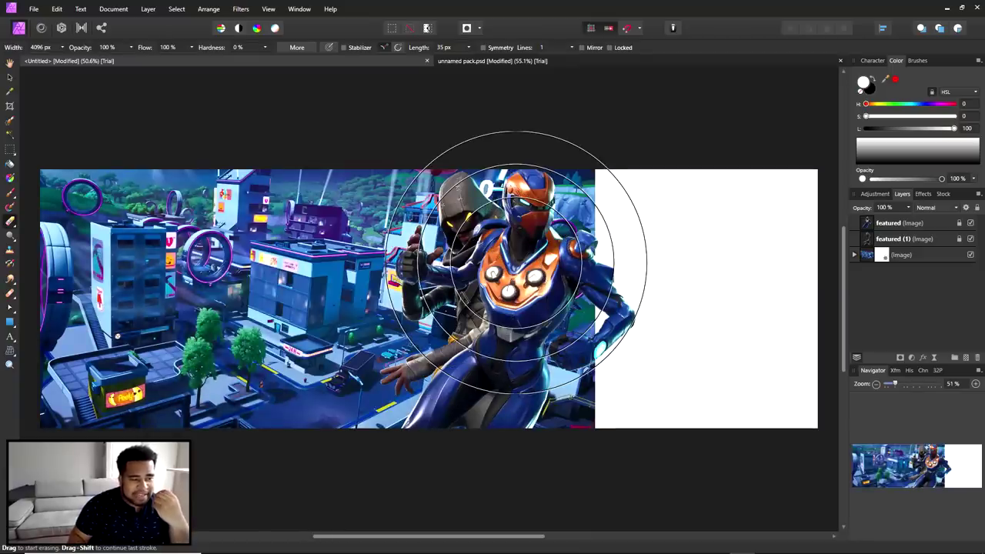
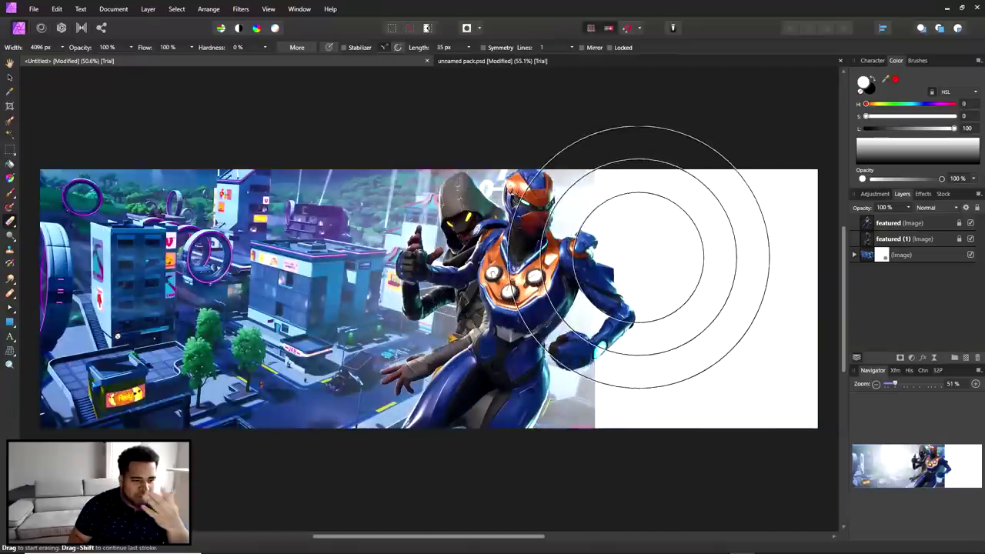
Undo the last erase stroke and select the mask nested inside the city image's layer
{"action": "key", "text": "ctrl+z"}
{"action": "left_click", "coordinate": [10, 195]}
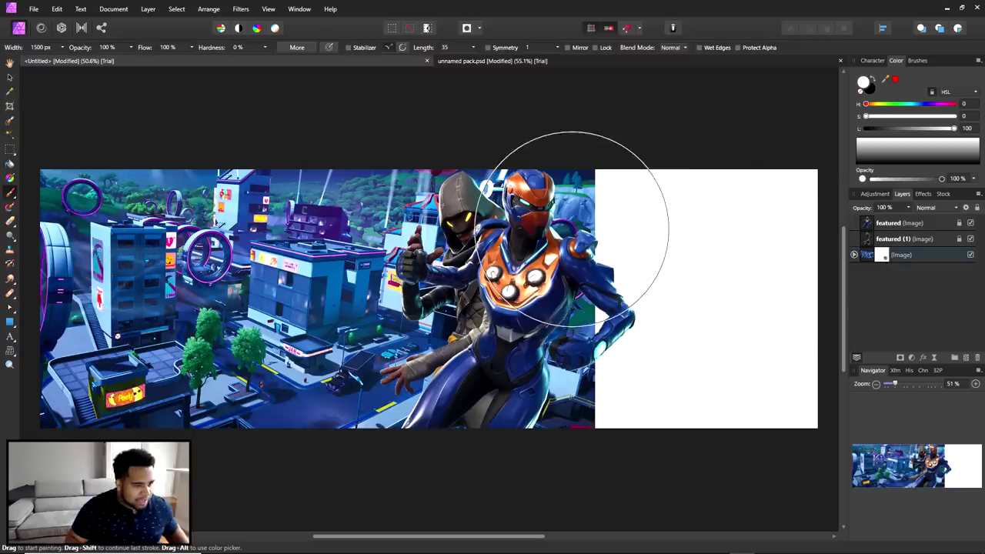
{"action": "left_click", "coordinate": [855, 256]}
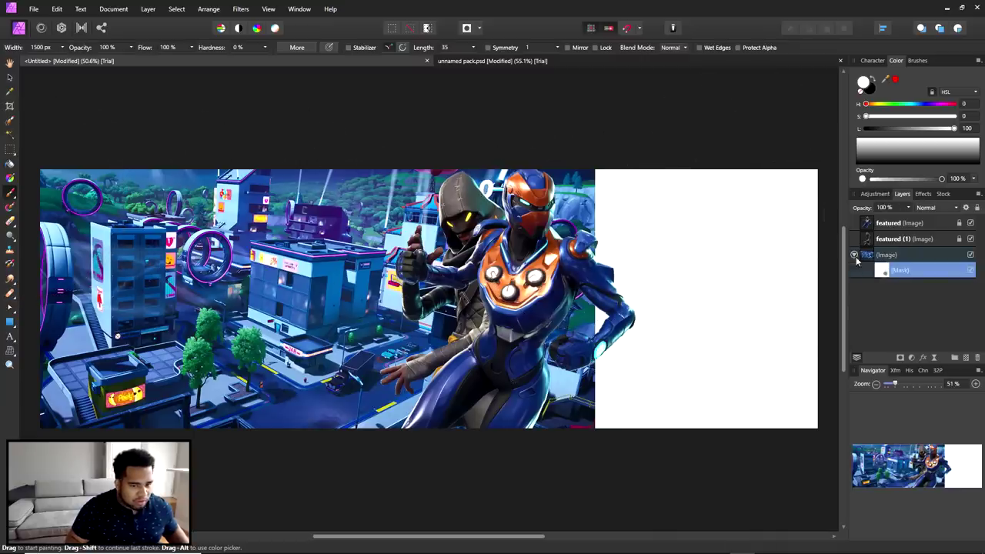
{"action": "left_click", "coordinate": [856, 261]}
{"action": "left_click", "coordinate": [889, 270]}
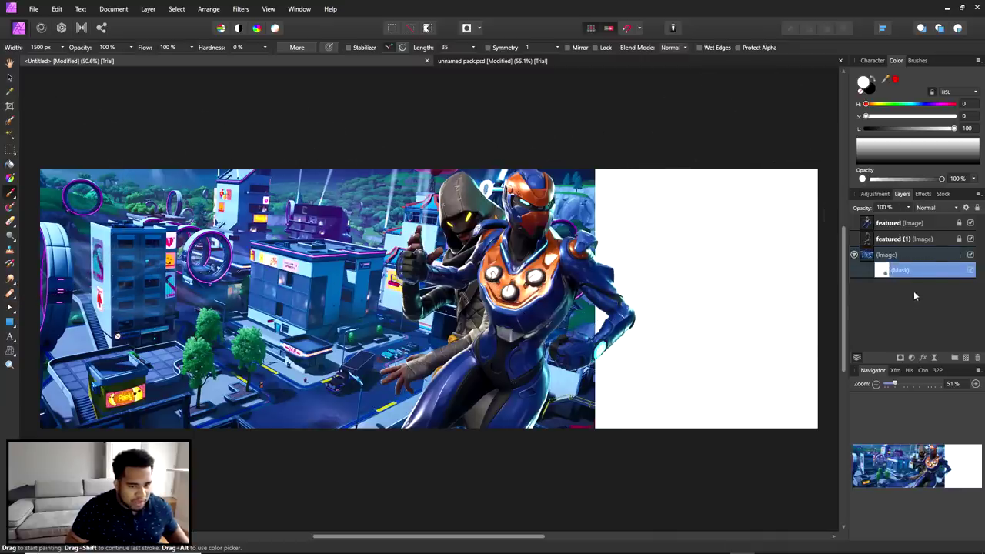
Try fading the city background beside the characters with the Background Erase Brush at 4096 px width and 0% hardness
{"action": "left_click", "coordinate": [13, 198]}
{"action": "left_click", "coordinate": [67, 191]}
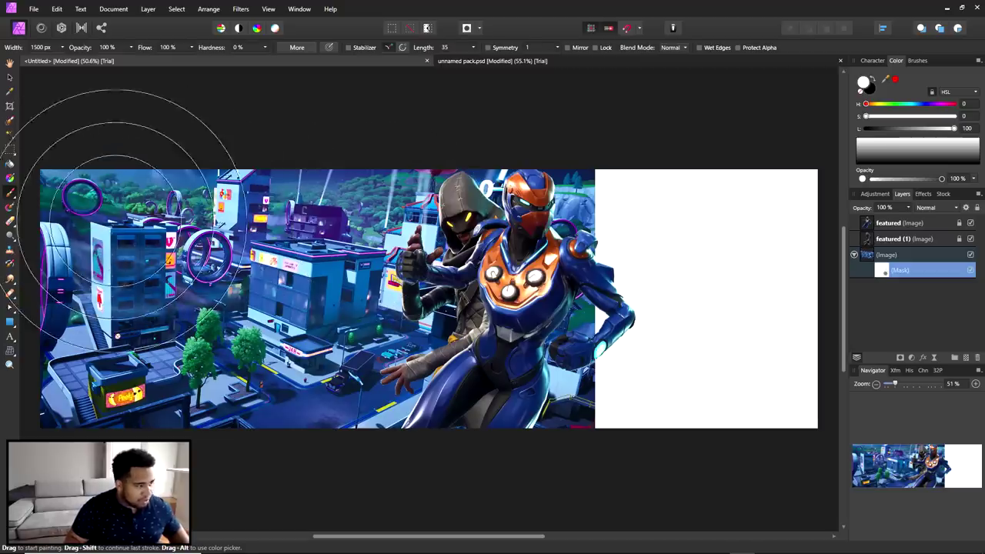
{"action": "key", "text": "e"}
{"action": "mouse_move", "coordinate": [88, 209]}
{"action": "left_mouse_down"}
{"action": "mouse_move", "coordinate": [570, 228]}
{"action": "mouse_move", "coordinate": [562, 154]}
{"action": "left_mouse_up"}
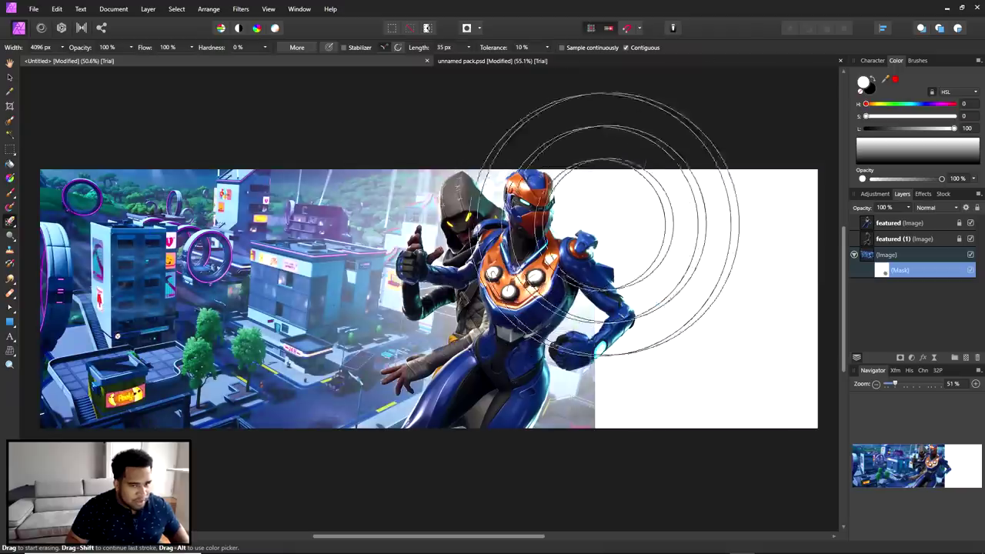
Set the Background Erase Brush width to 365 px and erase the city background around the front character, including its hard edge
{"action": "left_click", "coordinate": [62, 47]}
{"action": "left_click_drag", "start_coordinate": [72, 61], "coordinate": [27, 61]}
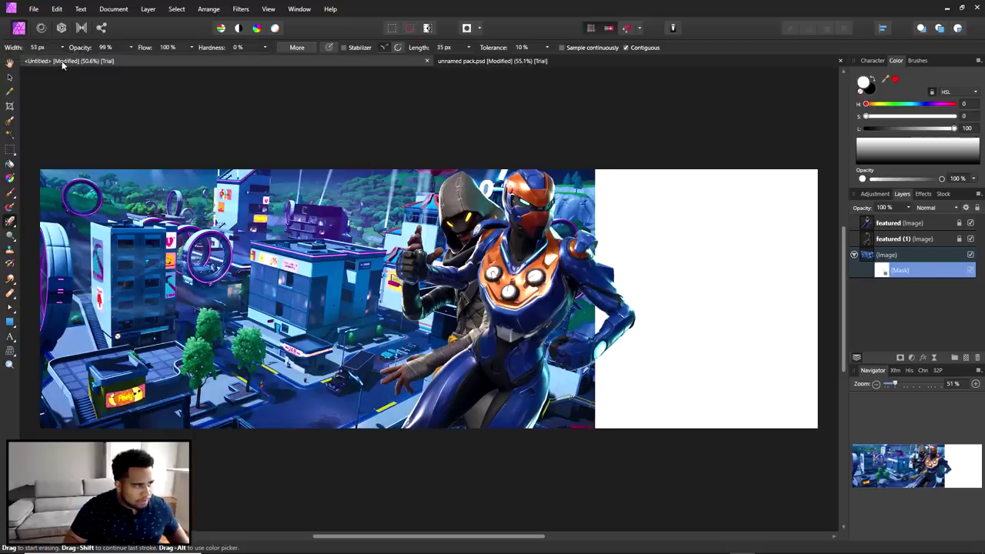
{"action": "left_click", "coordinate": [63, 47]}
{"action": "left_click_drag", "start_coordinate": [65, 59], "coordinate": [87, 61]}
{"action": "mouse_move", "coordinate": [583, 202]}
{"action": "left_mouse_down"}
{"action": "mouse_move", "coordinate": [589, 246]}
{"action": "mouse_move", "coordinate": [577, 177]}
{"action": "mouse_move", "coordinate": [563, 220]}
{"action": "mouse_move", "coordinate": [559, 176]}
{"action": "mouse_move", "coordinate": [618, 368]}
{"action": "mouse_move", "coordinate": [608, 353]}
{"action": "mouse_move", "coordinate": [583, 446]}
{"action": "mouse_move", "coordinate": [595, 386]}
{"action": "mouse_move", "coordinate": [572, 428]}
{"action": "mouse_move", "coordinate": [571, 387]}
{"action": "mouse_move", "coordinate": [553, 439]}
{"action": "mouse_move", "coordinate": [560, 379]}
{"action": "mouse_move", "coordinate": [559, 415]}
{"action": "left_mouse_up"}
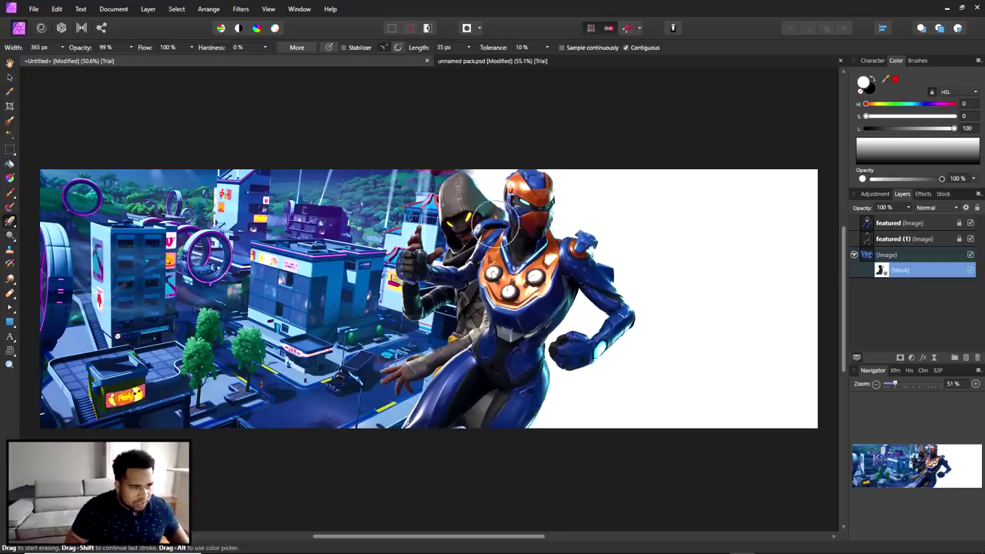
Swap the colour to black and hide the city above the hooded character, erasing at 365 px and painting the mask at 1500 px
{"action": "left_click", "coordinate": [874, 79]}
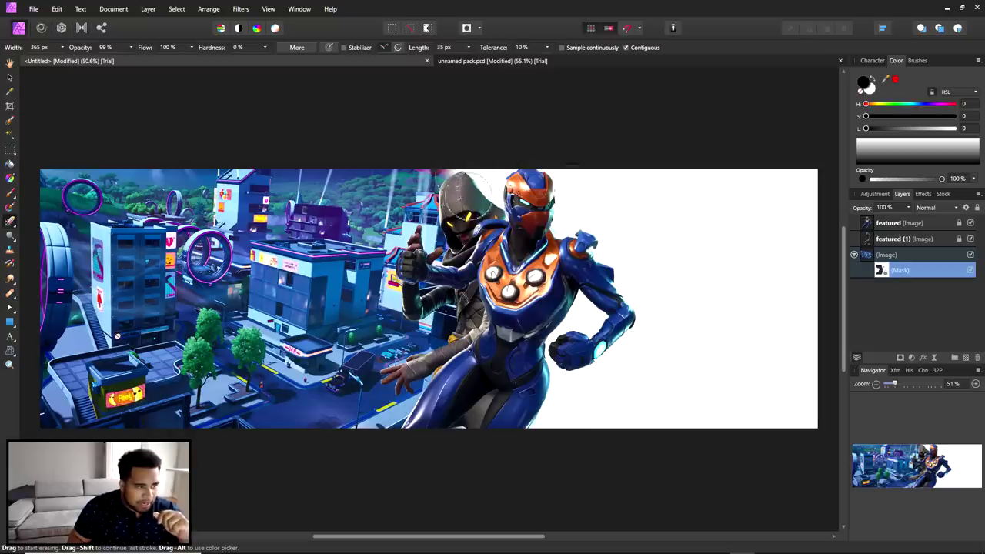
{"action": "mouse_move", "coordinate": [464, 185]}
{"action": "left_mouse_down"}
{"action": "mouse_move", "coordinate": [343, 179]}
{"action": "mouse_move", "coordinate": [462, 192]}
{"action": "left_mouse_up"}
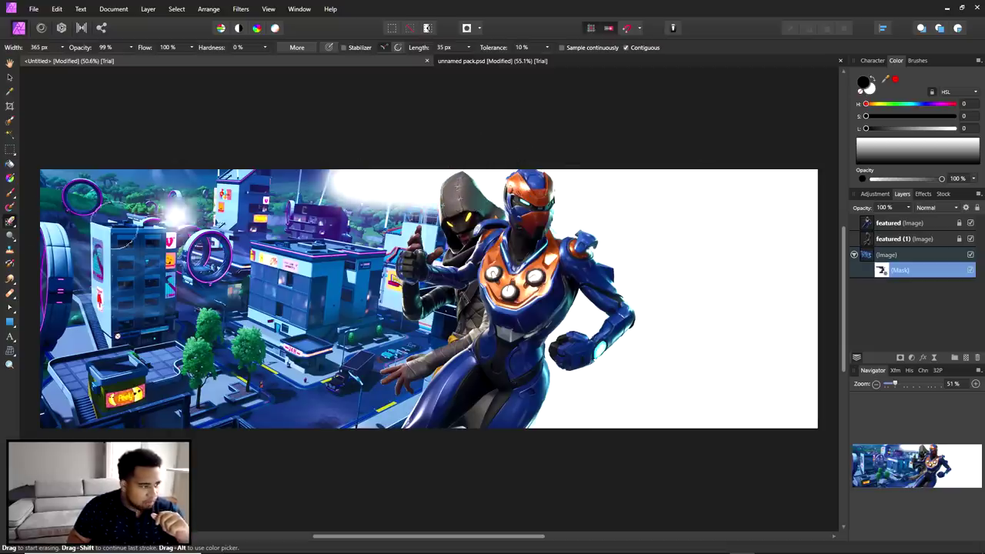
{"action": "left_click", "coordinate": [10, 191]}
{"action": "left_click_drag", "start_coordinate": [416, 146], "coordinate": [352, 99]}
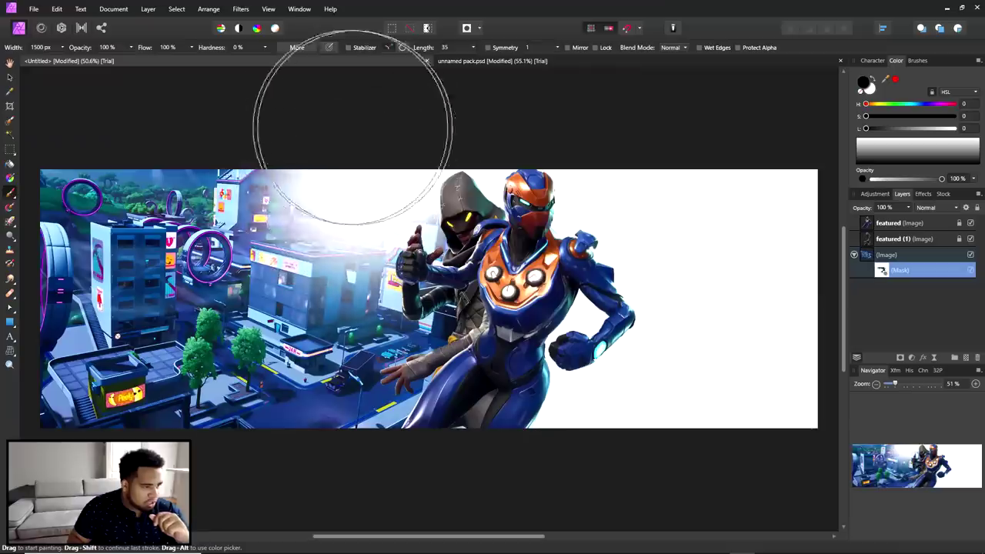
Paint white on the mask to restore the city around the hooded character, and reduce the brush width to 74 px
{"action": "left_click", "coordinate": [872, 81]}
{"action": "mouse_move", "coordinate": [231, 254]}
{"action": "left_mouse_down"}
{"action": "mouse_move", "coordinate": [231, 193]}
{"action": "mouse_move", "coordinate": [396, 213]}
{"action": "mouse_move", "coordinate": [382, 246]}
{"action": "left_mouse_up"}
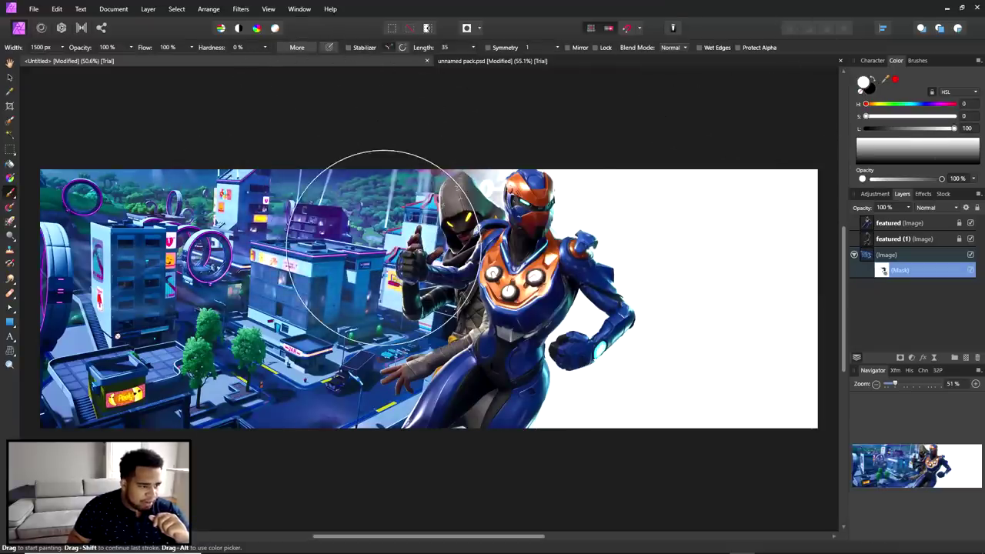
{"action": "left_click", "coordinate": [60, 48]}
{"action": "left_click", "coordinate": [64, 48]}
{"action": "left_click_drag", "start_coordinate": [61, 60], "coordinate": [39, 64]}
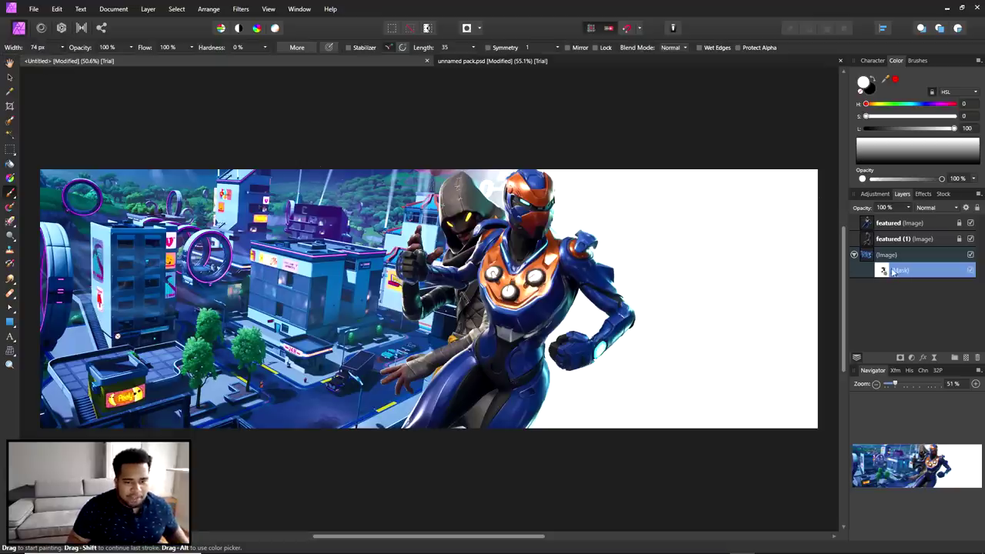
Restore the city background between the two characters' heads by painting white on the mask with a 228 px brush
{"action": "left_click", "coordinate": [873, 82]}
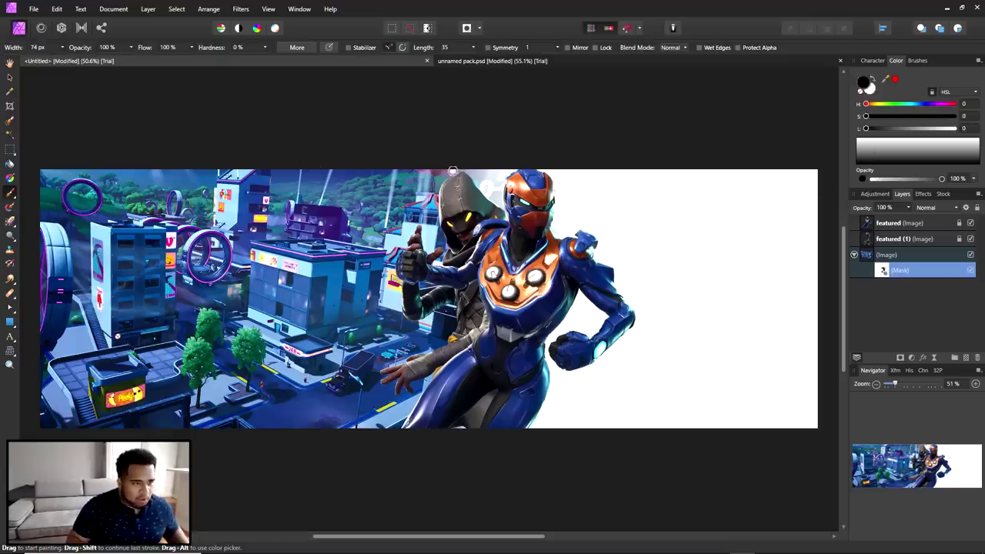
{"action": "left_click", "coordinate": [873, 81]}
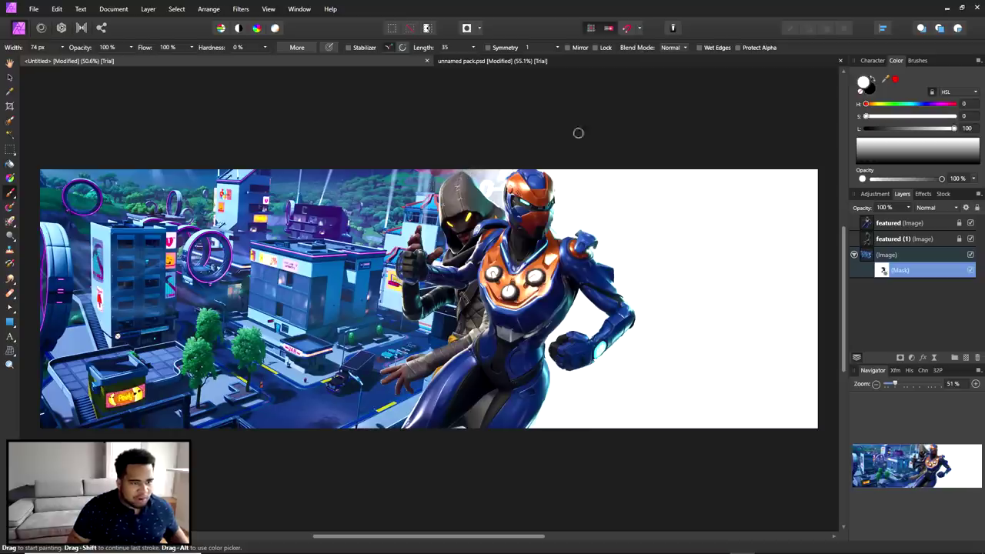
{"action": "left_click", "coordinate": [65, 48]}
{"action": "left_click_drag", "start_coordinate": [51, 61], "coordinate": [75, 60]}
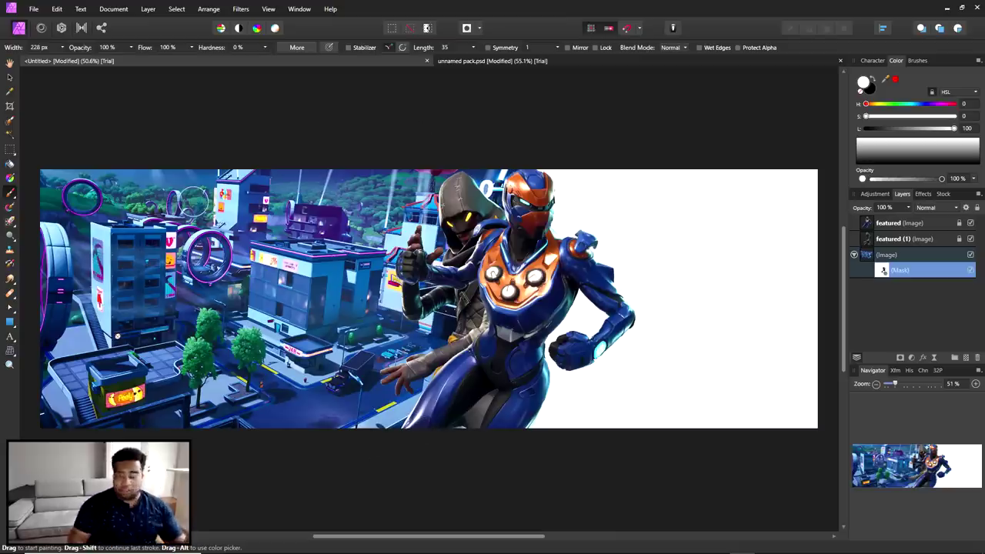
Try a Gradient Map adjustment on the city image with the green stop at 61%, and delete the adjustment
{"action": "left_click", "coordinate": [893, 257]}
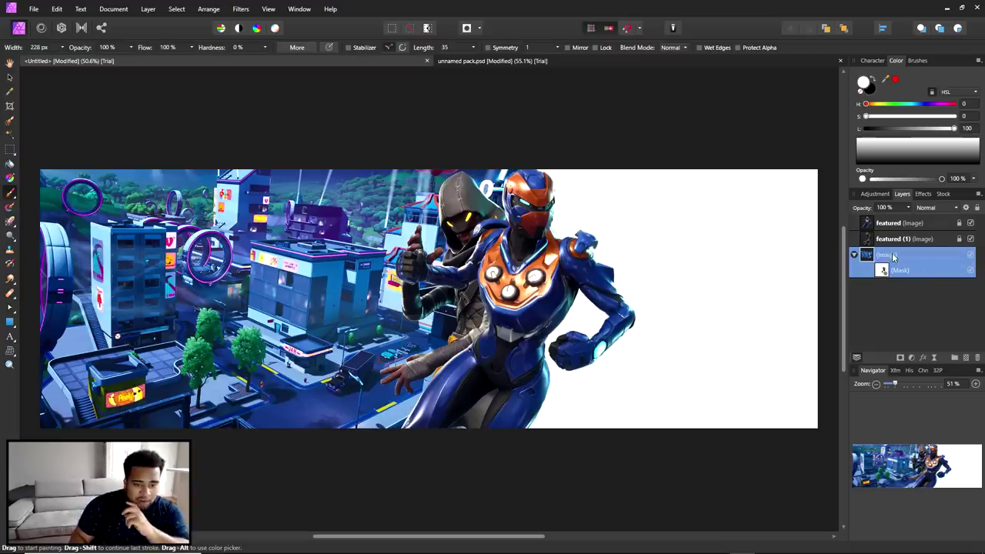
{"action": "left_click", "coordinate": [913, 359]}
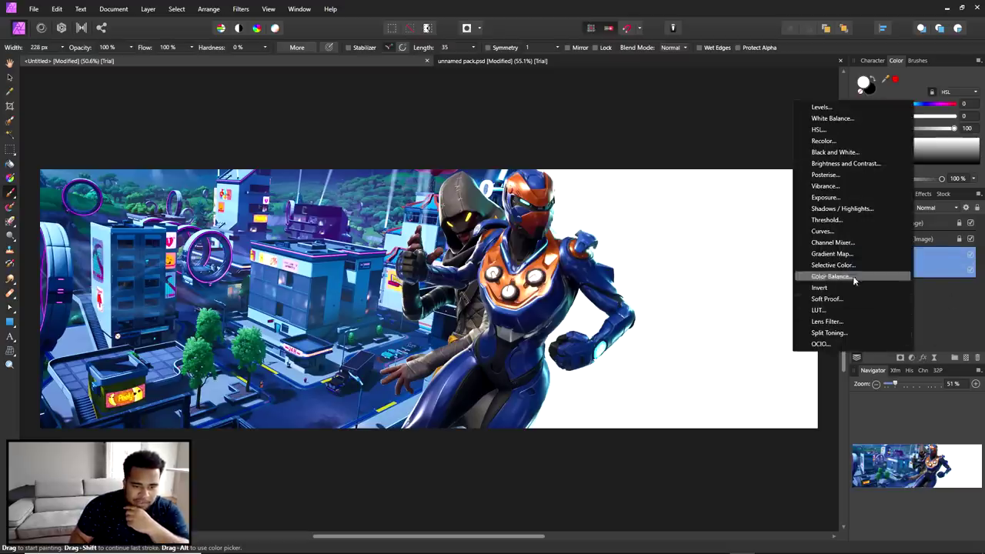
{"action": "left_click", "coordinate": [831, 254]}
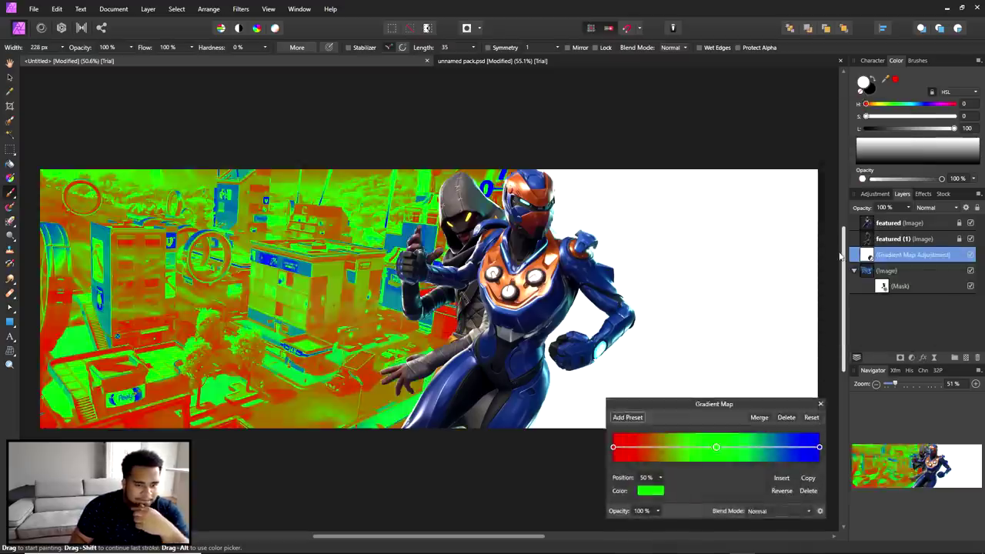
{"action": "left_click_drag", "start_coordinate": [690, 406], "coordinate": [395, 70]}
{"action": "left_click_drag", "start_coordinate": [422, 112], "coordinate": [485, 114]}
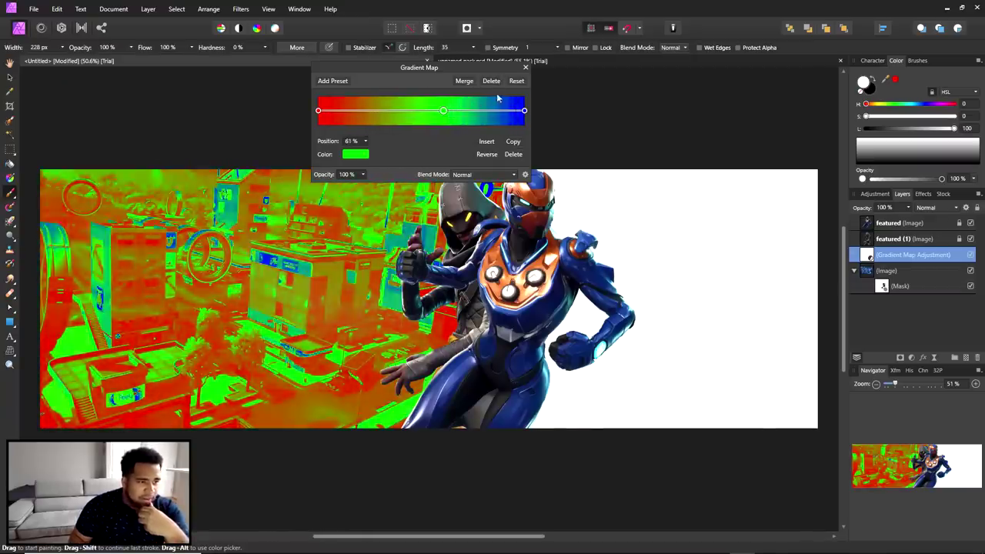
{"action": "left_click", "coordinate": [491, 81]}
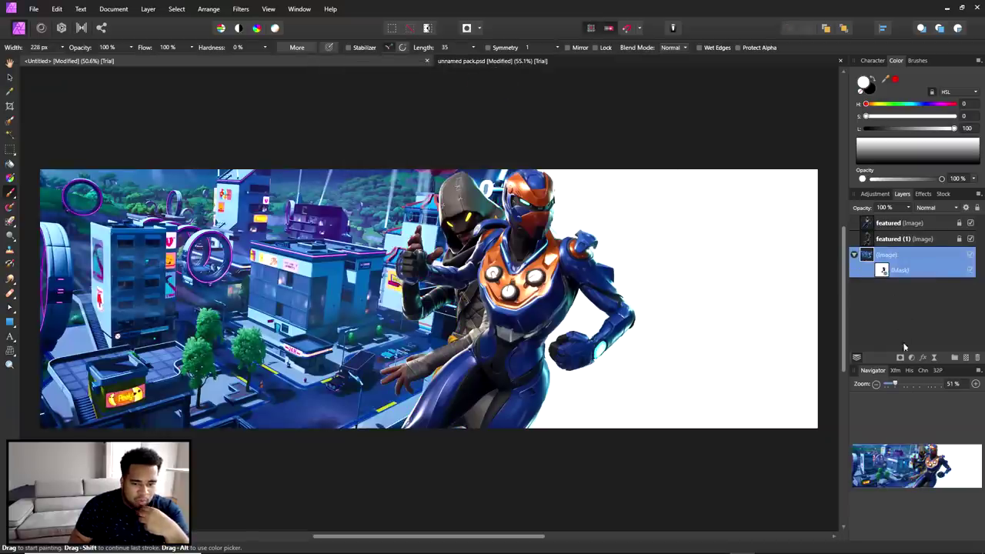
{"action": "left_click", "coordinate": [924, 358]}
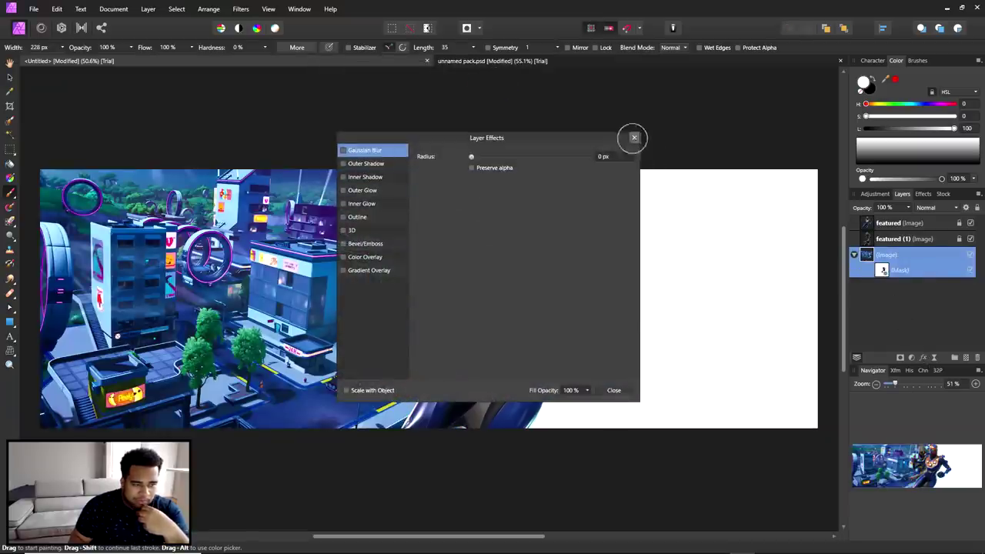
{"action": "left_click", "coordinate": [632, 138]}
{"action": "left_click", "coordinate": [913, 359]}
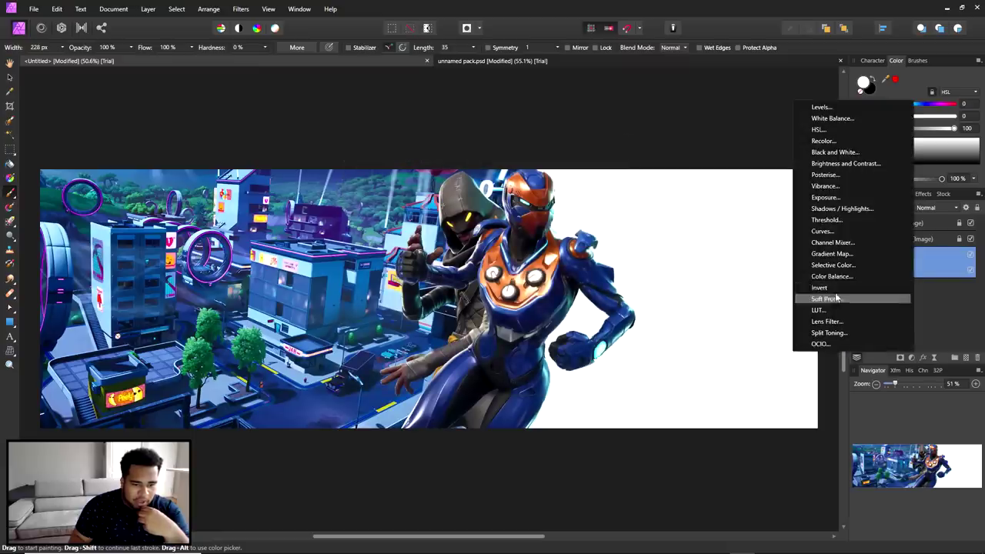
{"action": "left_click", "coordinate": [833, 254]}
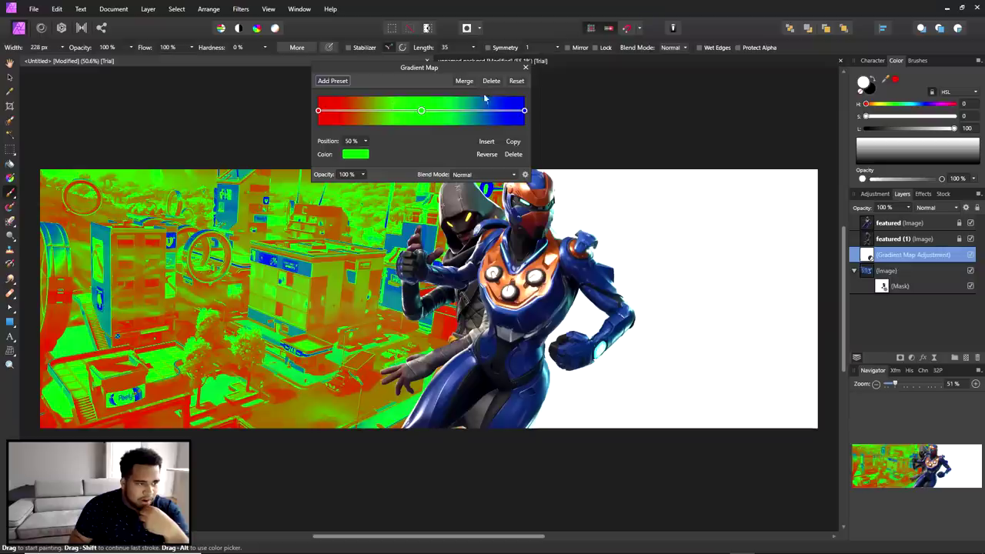
{"action": "left_click", "coordinate": [483, 80]}
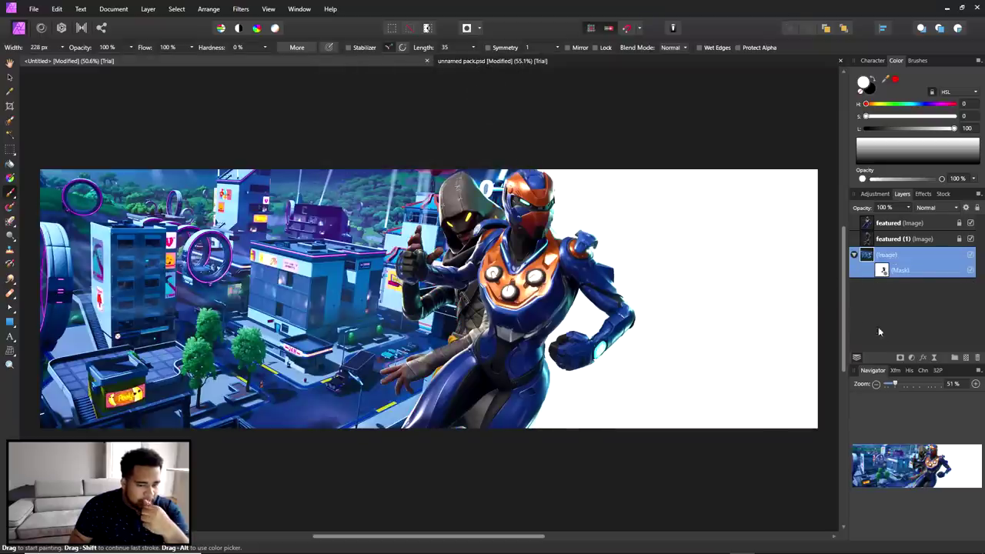
Add a Gradient Map adjustment above the city image and delete its middle green colour stop
{"action": "left_click", "coordinate": [913, 358]}
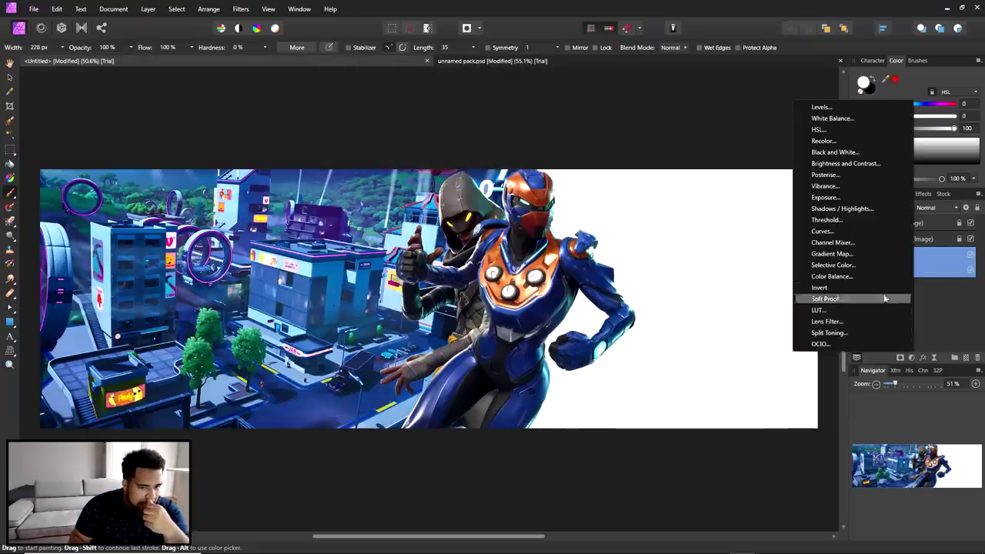
{"action": "left_click", "coordinate": [834, 254]}
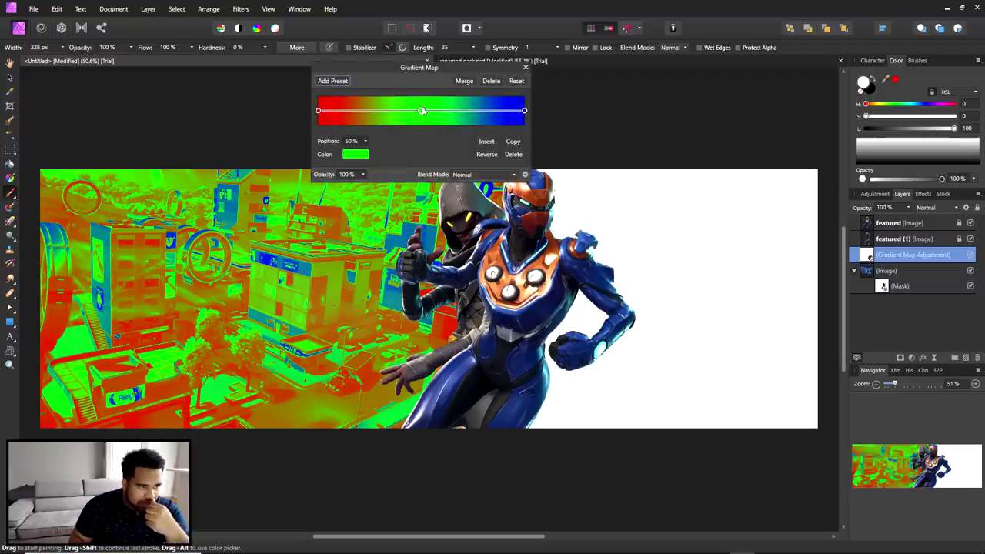
{"action": "left_click_drag", "start_coordinate": [422, 111], "coordinate": [428, 112]}
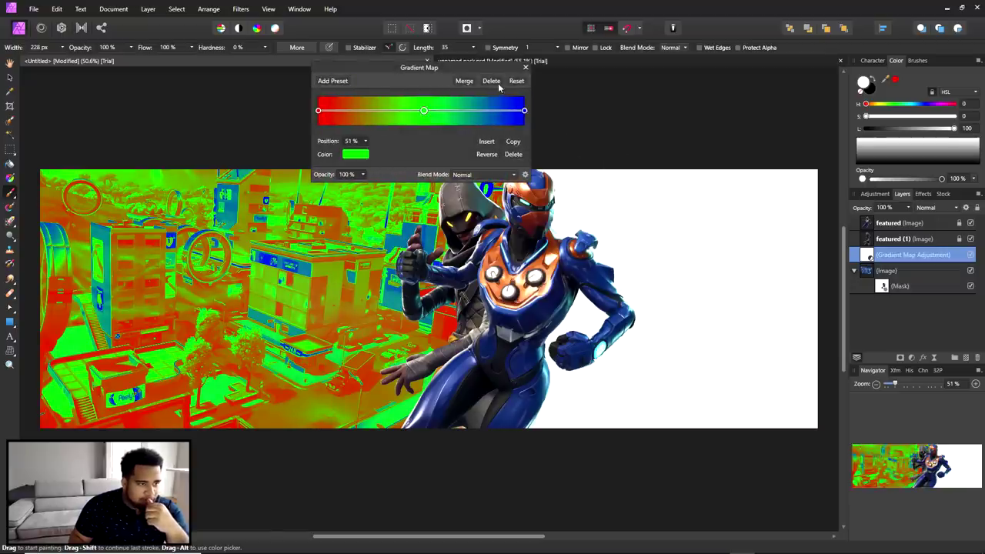
{"action": "left_click", "coordinate": [513, 154]}
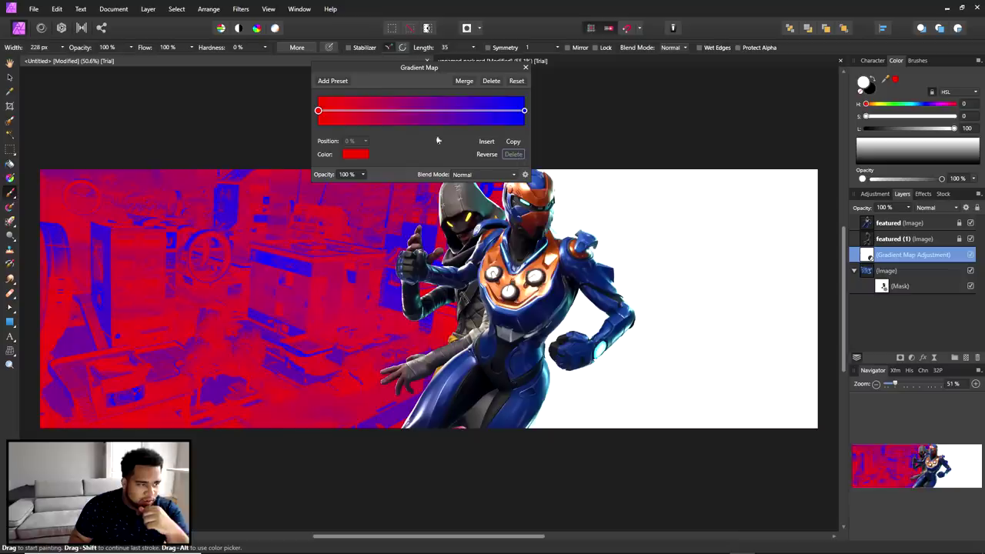
Set the gradient map's red start stop to the orange-brown sampled from the front character, HSL 18, 71, 33
{"action": "left_click", "coordinate": [351, 155]}
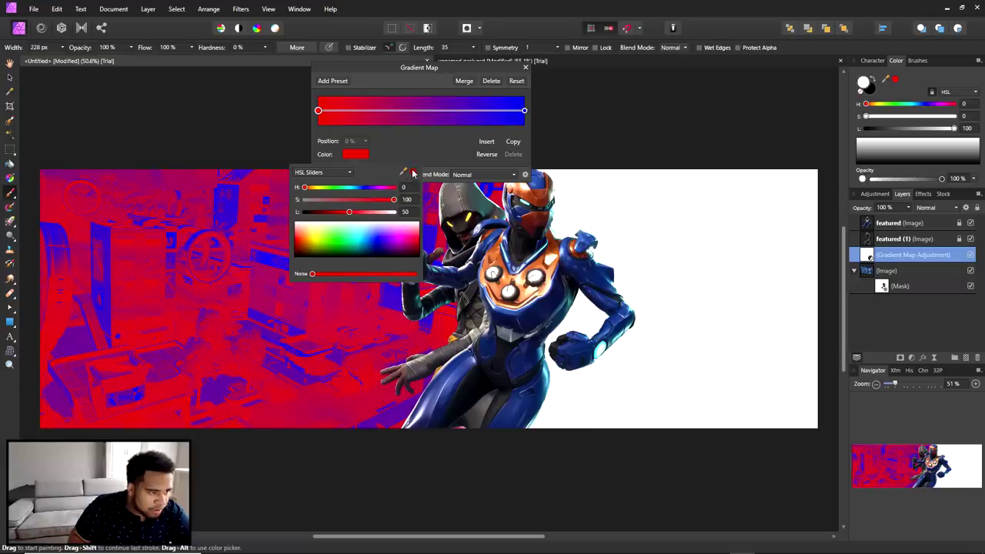
{"action": "left_click", "coordinate": [359, 155]}
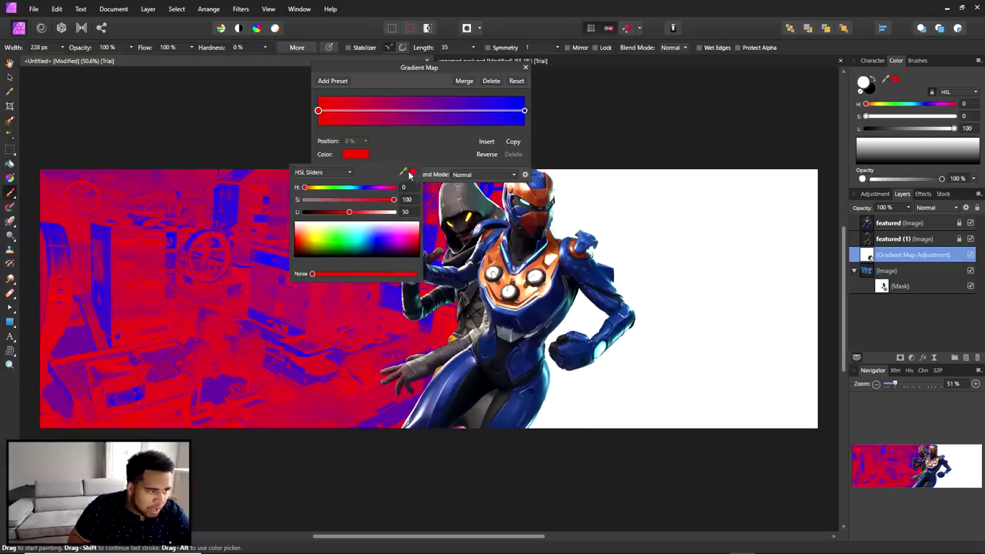
{"action": "left_click", "coordinate": [362, 155]}
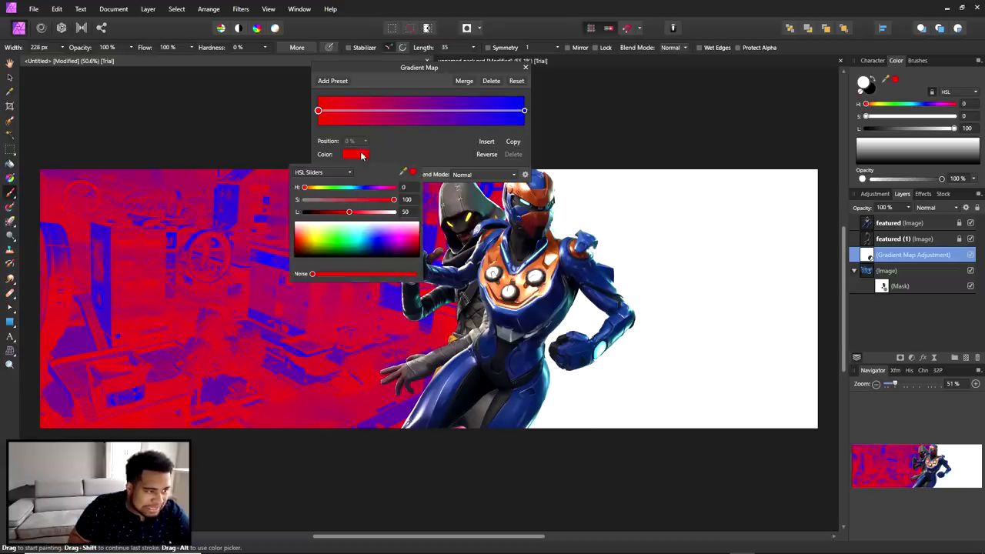
{"action": "left_click_drag", "start_coordinate": [501, 220], "coordinate": [497, 257]}
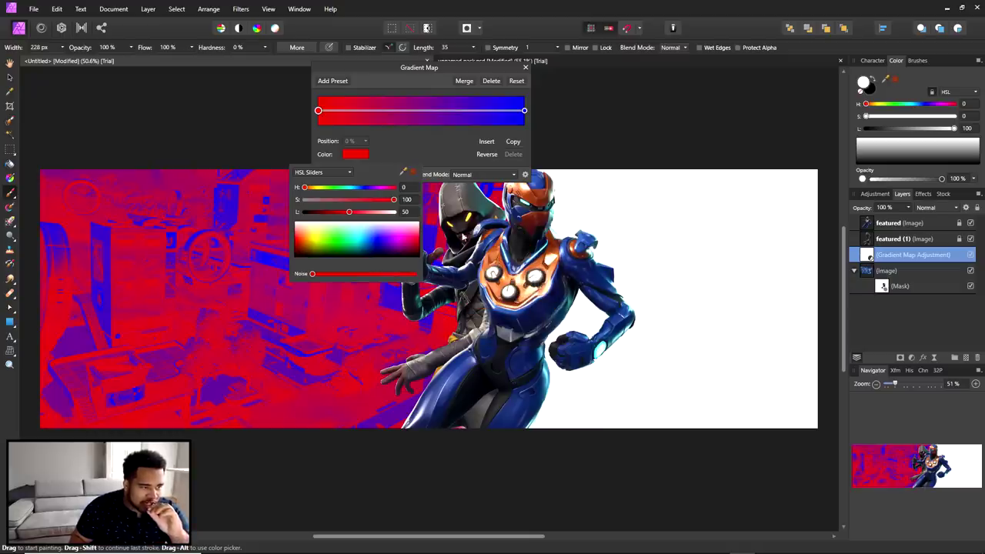
{"action": "left_click", "coordinate": [411, 176]}
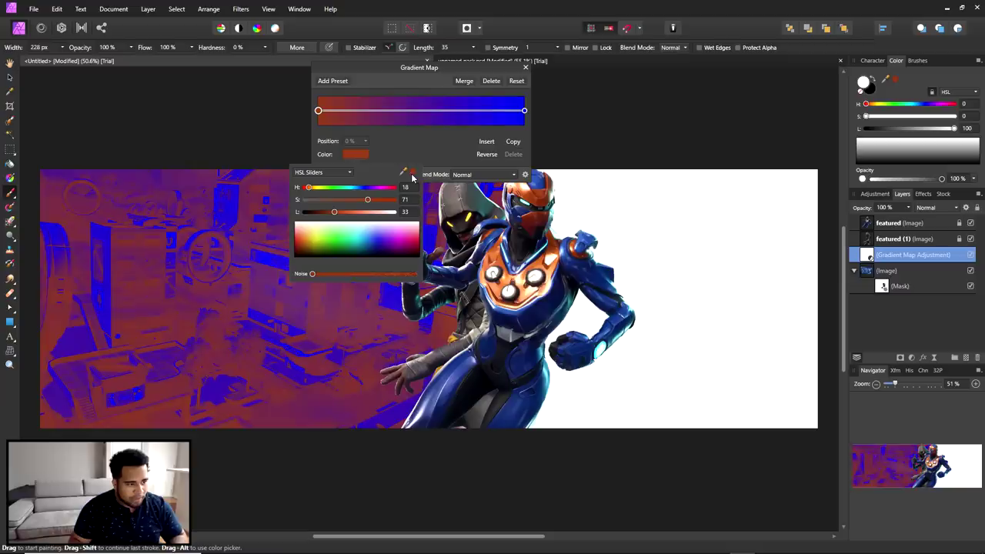
Set the gradient map's blue end stop to black, HSL 0, 0, 0, and reverse the gradient
{"action": "left_click", "coordinate": [525, 111]}
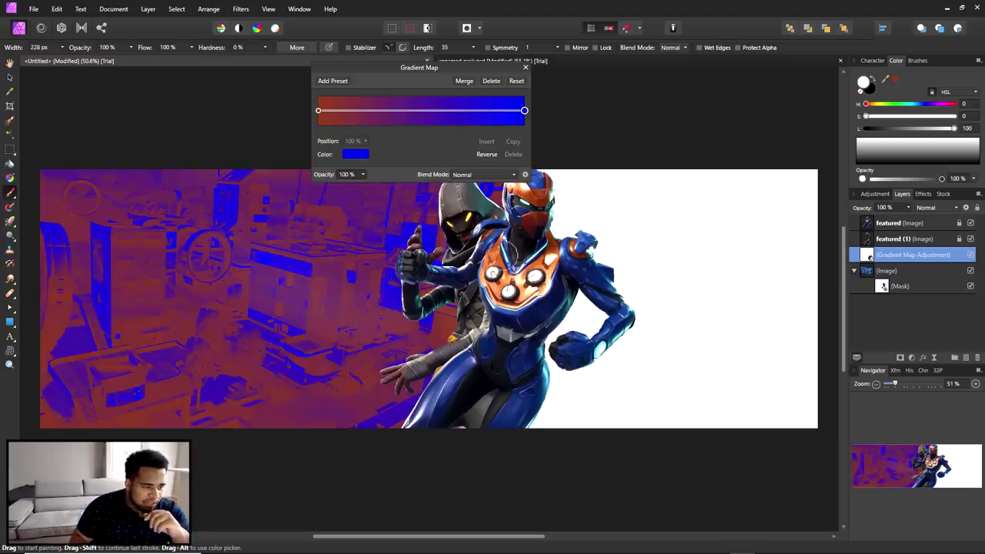
{"action": "left_click", "coordinate": [355, 154]}
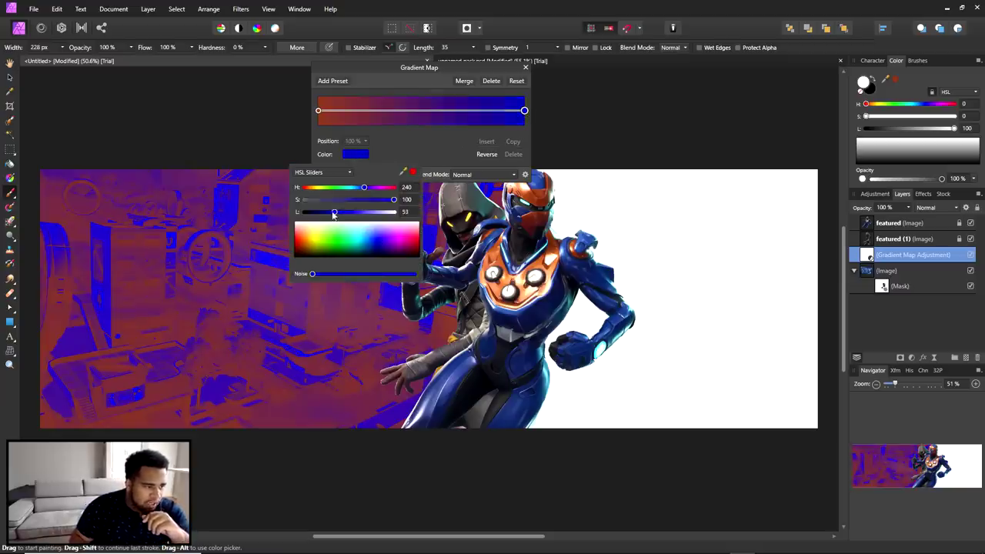
{"action": "left_click_drag", "start_coordinate": [366, 223], "coordinate": [362, 254]}
{"action": "left_click_drag", "start_coordinate": [344, 191], "coordinate": [294, 194]}
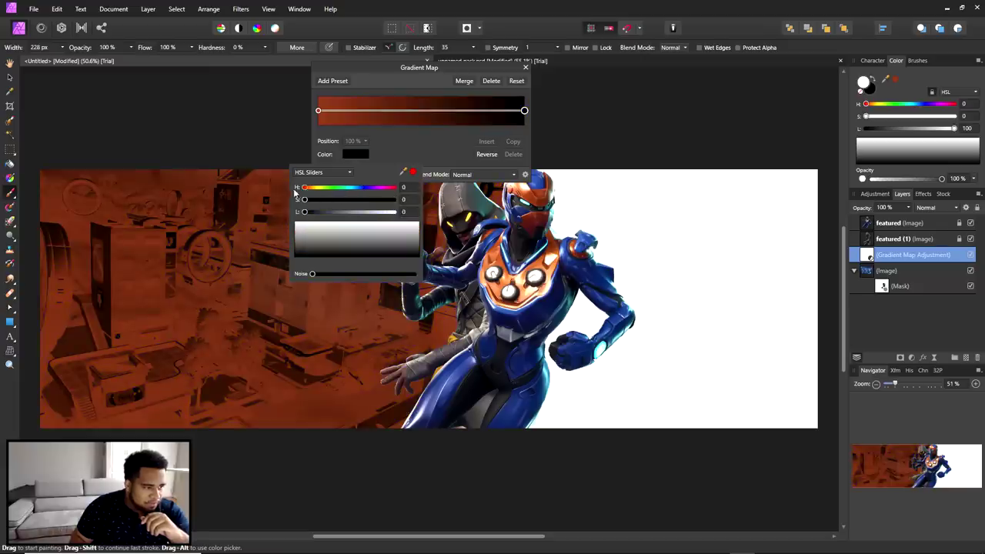
{"action": "left_click", "coordinate": [486, 155]}
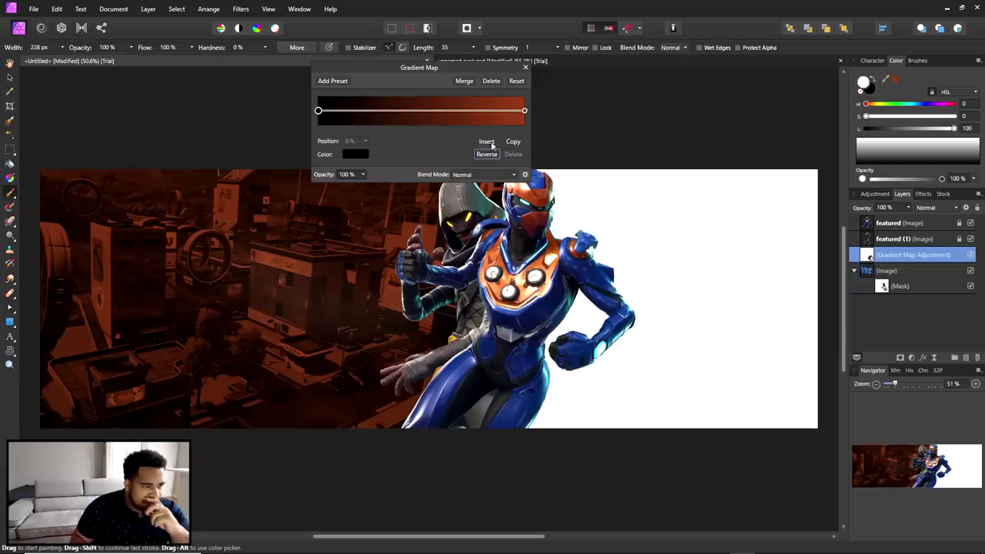
Try a bright orange sampled from the front character, HSL 24, 80, 58, on the gradient map's 100% stop
{"action": "left_click", "coordinate": [524, 112]}
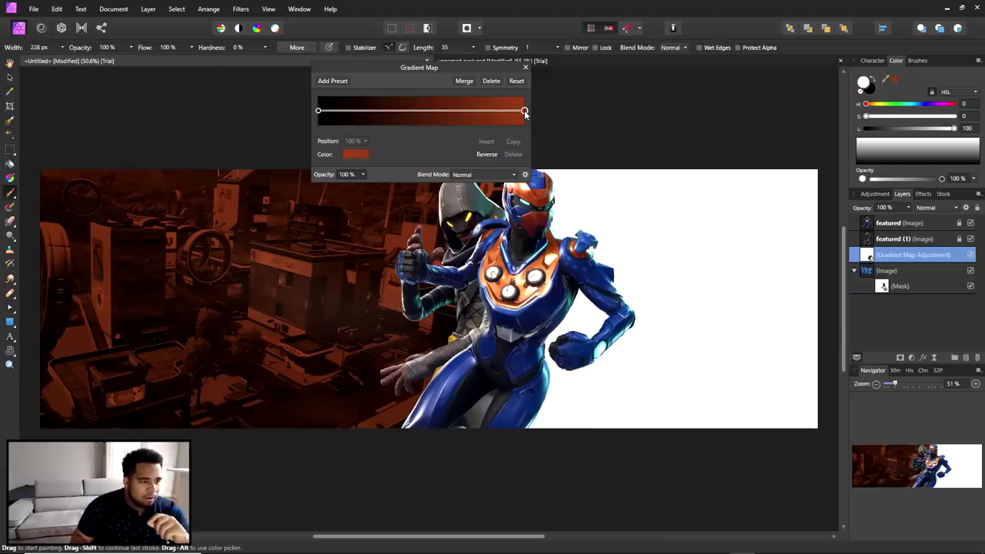
{"action": "left_click", "coordinate": [355, 154]}
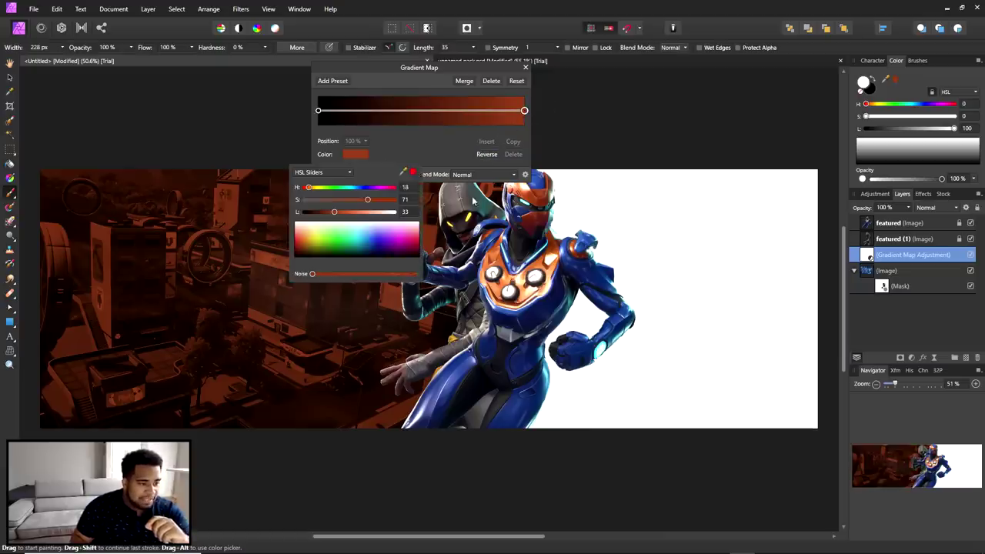
{"action": "left_click_drag", "start_coordinate": [405, 177], "coordinate": [493, 254]}
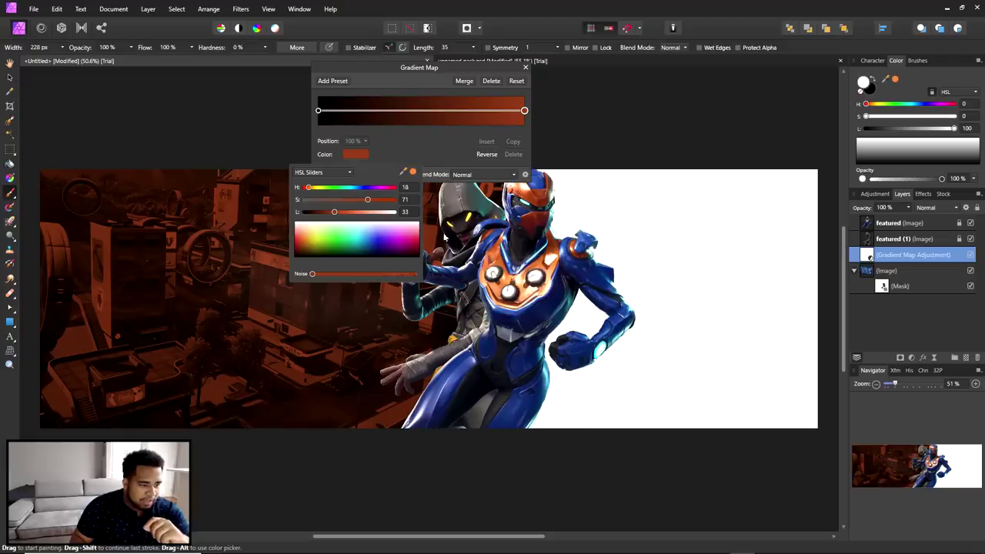
{"action": "left_click", "coordinate": [412, 172]}
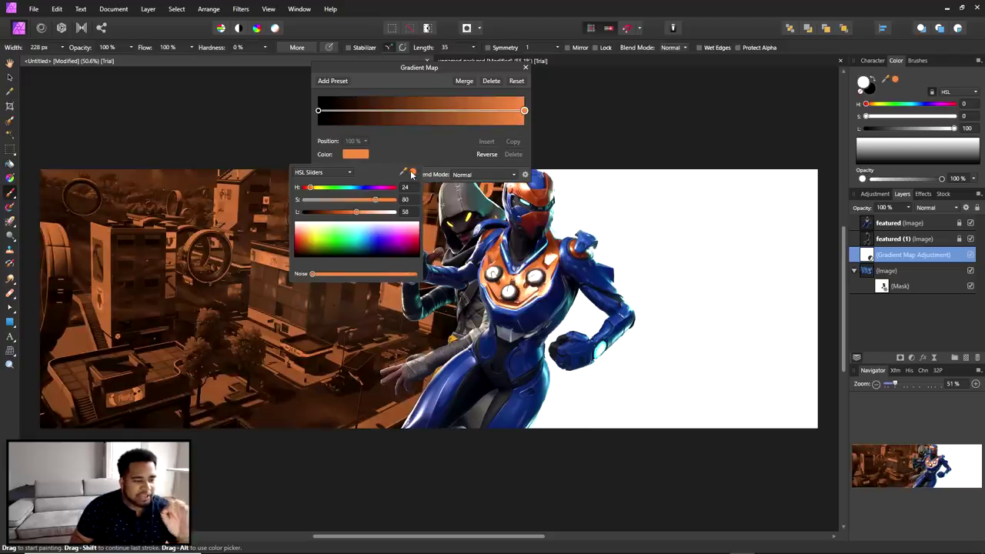
Set the gradient map's 100% stop to the blue sampled from the front character's suit and close the adjustment's settings
{"action": "left_click_drag", "start_coordinate": [416, 175], "coordinate": [526, 311]}
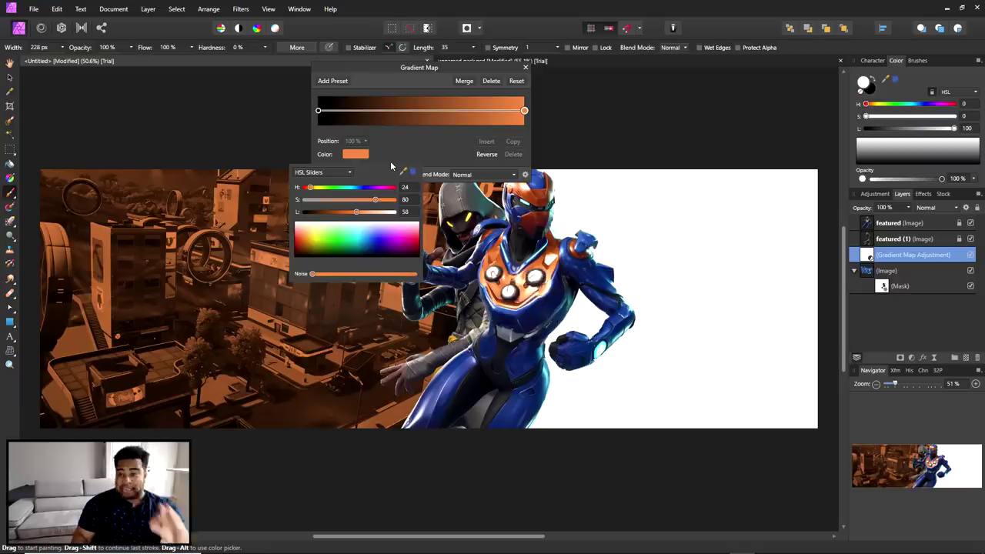
{"action": "left_click", "coordinate": [412, 176]}
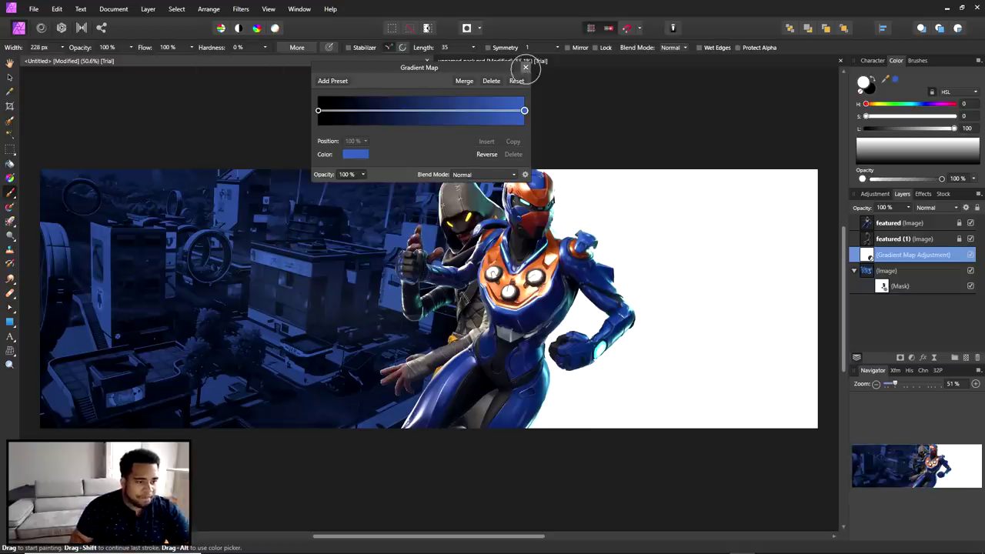
{"action": "left_click", "coordinate": [526, 68]}
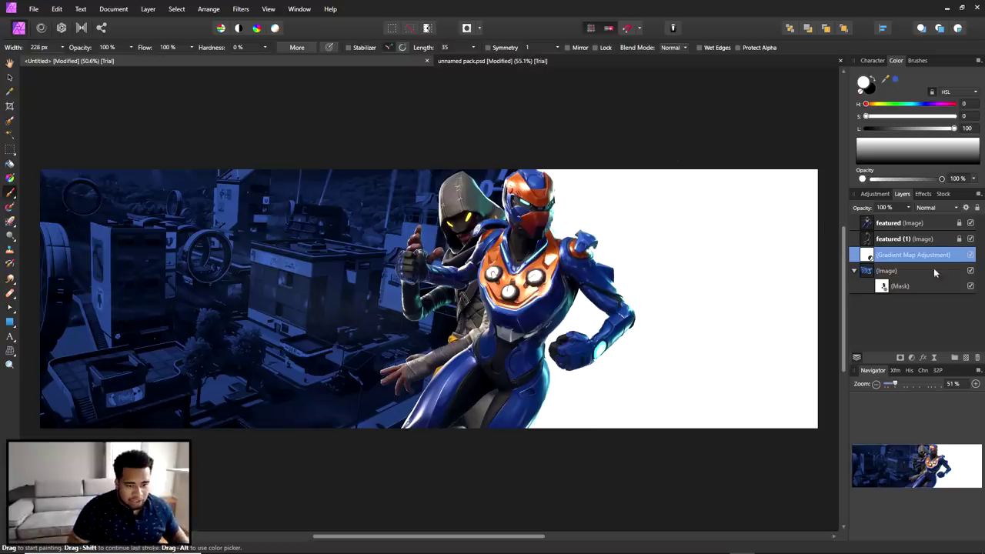
{"action": "left_click", "coordinate": [905, 276]}
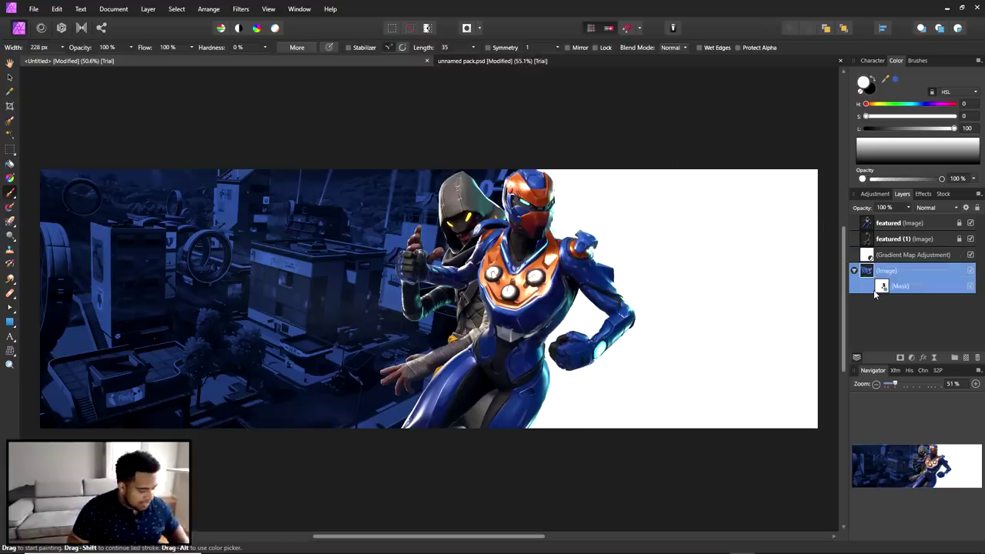
{"action": "key", "text": "ctrl+j"}
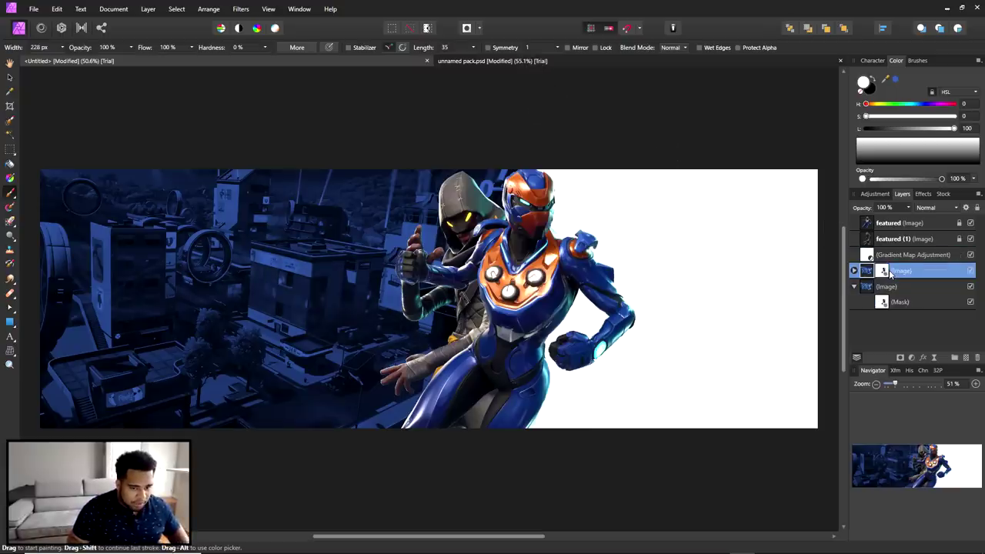
{"action": "left_click_drag", "start_coordinate": [891, 274], "coordinate": [904, 274]}
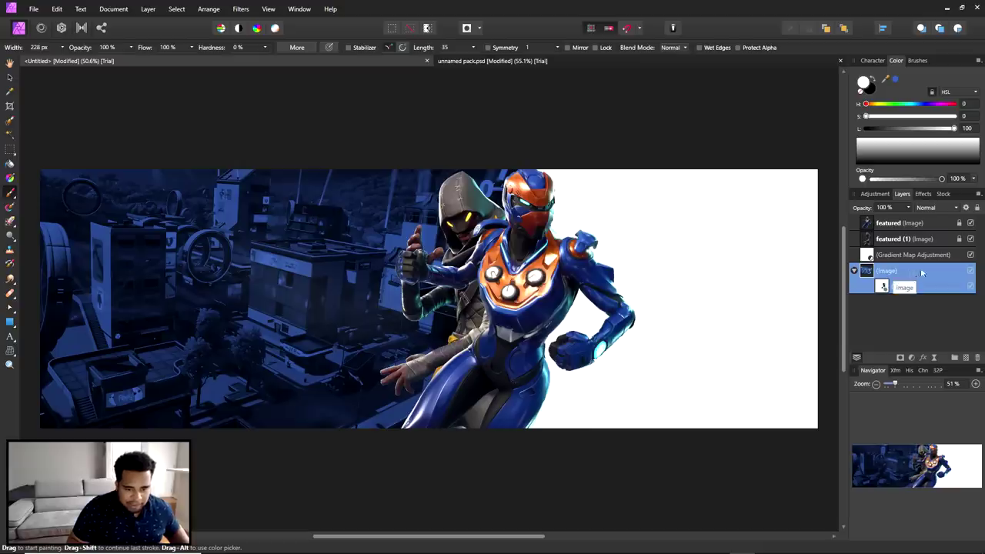
{"action": "left_click_drag", "start_coordinate": [918, 264], "coordinate": [944, 262]}
{"action": "key", "text": "ctrl+z"}
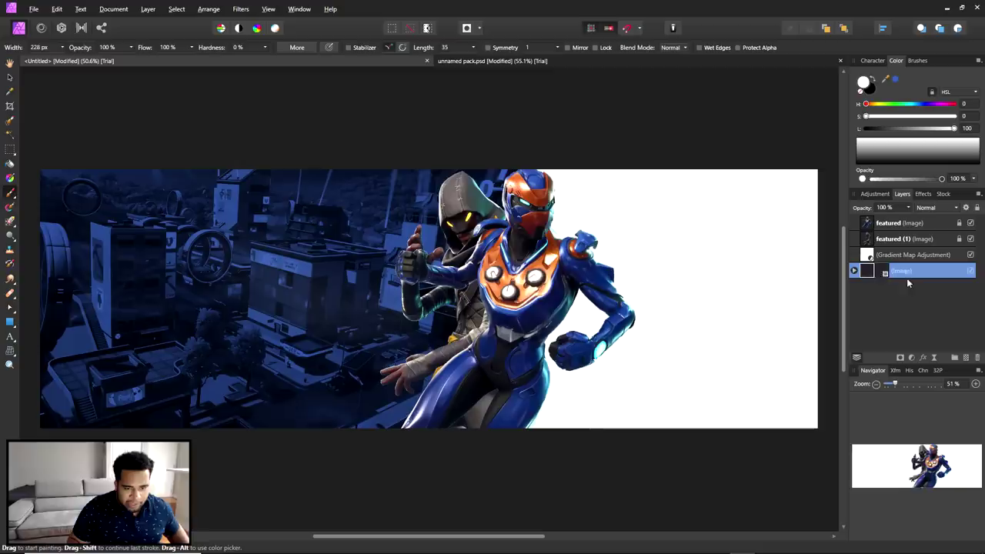
{"action": "left_click_drag", "start_coordinate": [942, 265], "coordinate": [946, 275]}
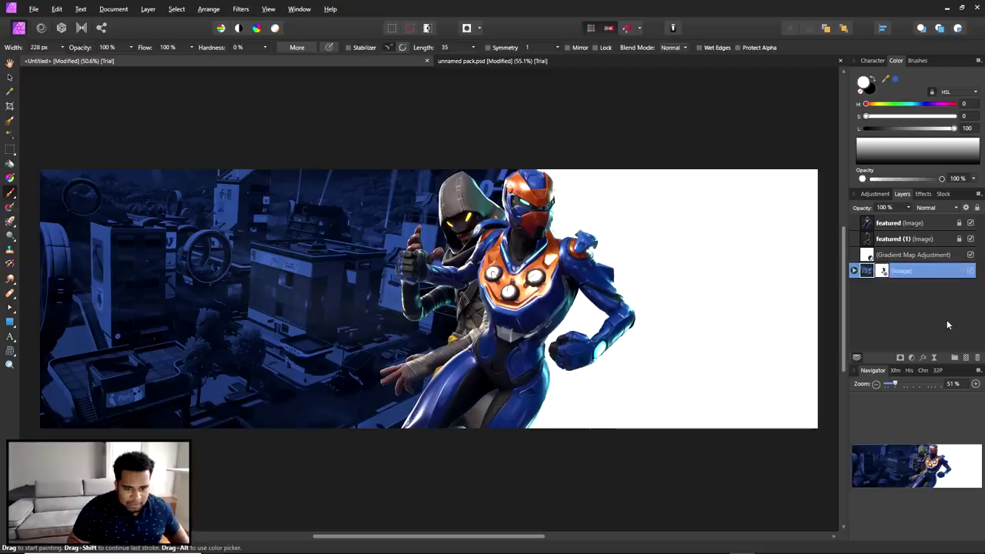
Duplicate the masked city image as layer vv and move the copy across to cover the header's white right part
{"action": "key", "text": "ctrl+j"}
{"action": "key", "text": "BackSpace"}
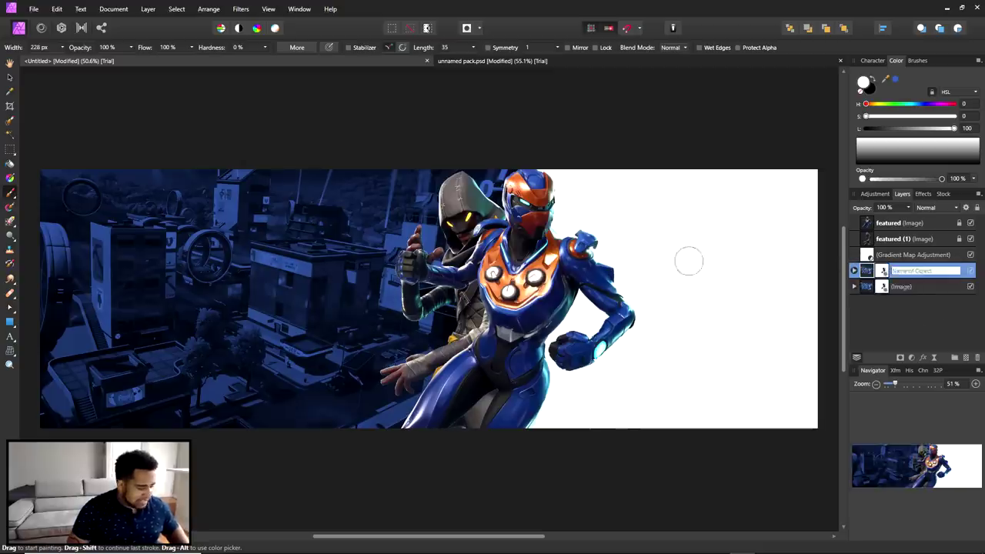
{"action": "left_click", "coordinate": [10, 77]}
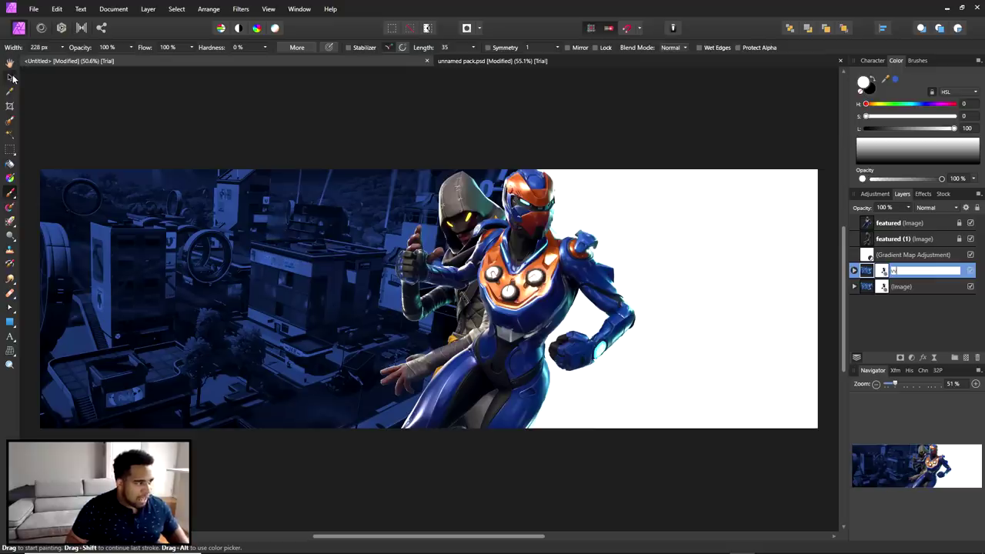
{"action": "left_click_drag", "start_coordinate": [567, 240], "coordinate": [655, 264]}
{"action": "left_click_drag", "start_coordinate": [721, 293], "coordinate": [635, 293]}
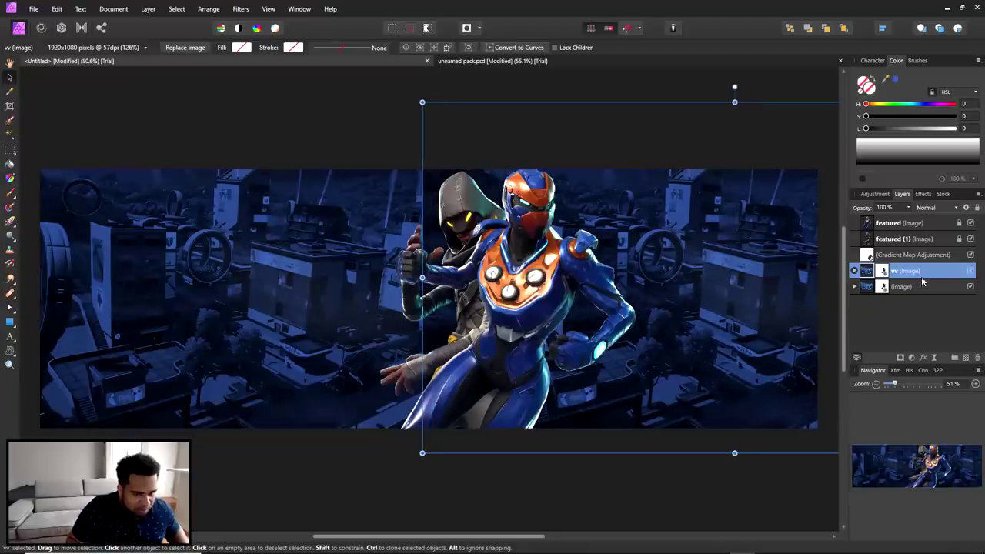
Paint black on the vv layer's mask with a 374 px brush to hide the copy's hard left edge around the hooded character
{"action": "left_click", "coordinate": [883, 272]}
{"action": "mouse_move", "coordinate": [659, 283]}
{"action": "left_mouse_down"}
{"action": "mouse_move", "coordinate": [617, 243]}
{"action": "mouse_move", "coordinate": [371, 292]}
{"action": "mouse_move", "coordinate": [656, 276]}
{"action": "left_mouse_up"}
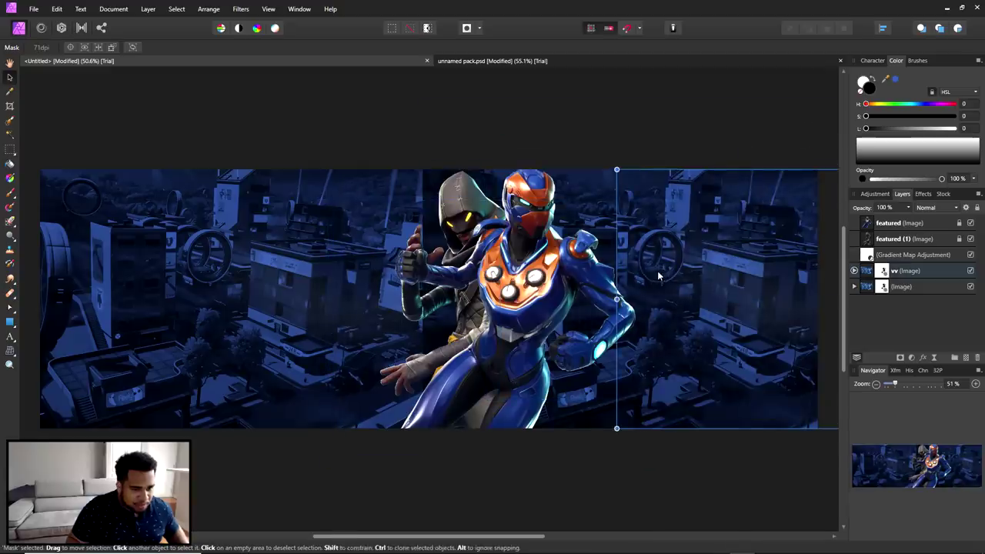
{"action": "key", "text": "b"}
{"action": "key", "text": "x"}
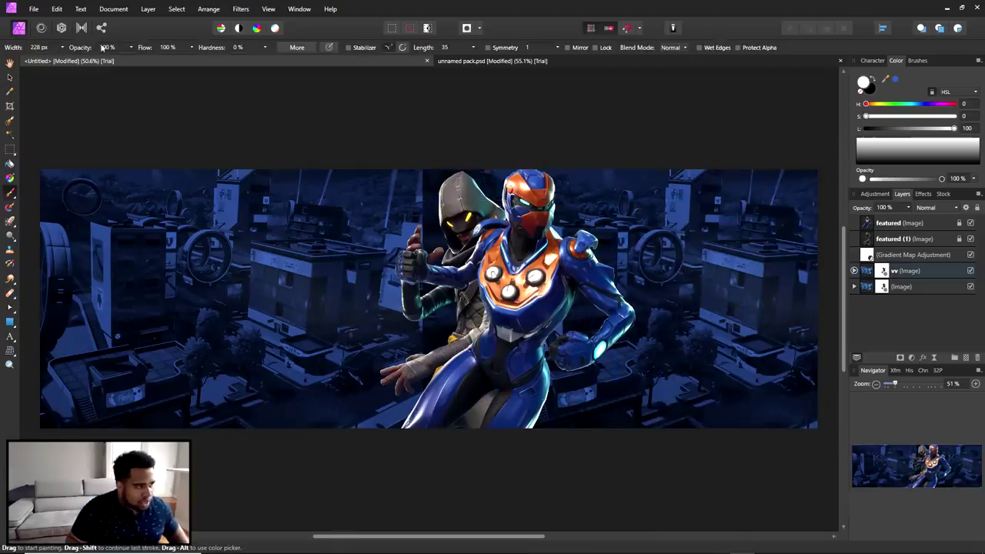
{"action": "left_click", "coordinate": [64, 48]}
{"action": "left_click_drag", "start_coordinate": [67, 60], "coordinate": [75, 60]}
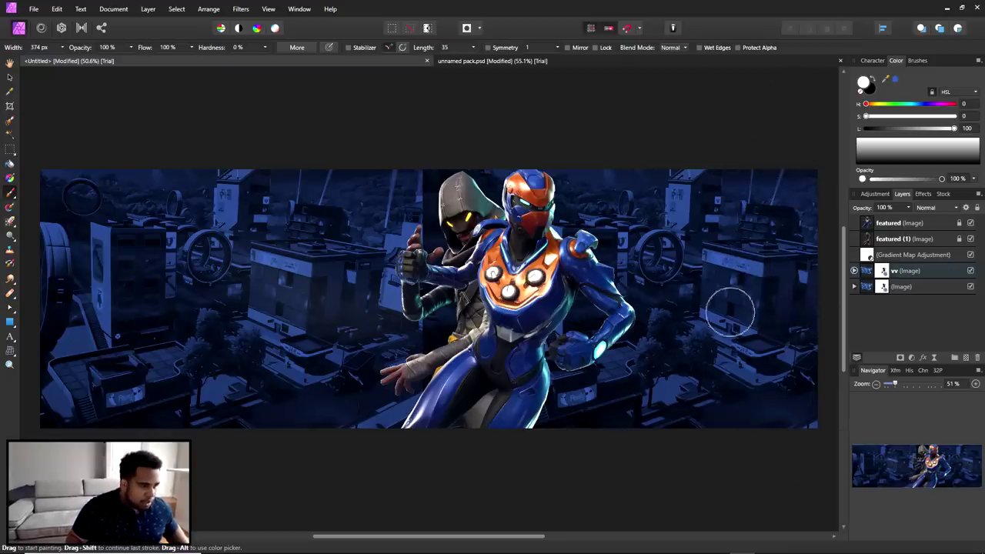
{"action": "left_click", "coordinate": [897, 288]}
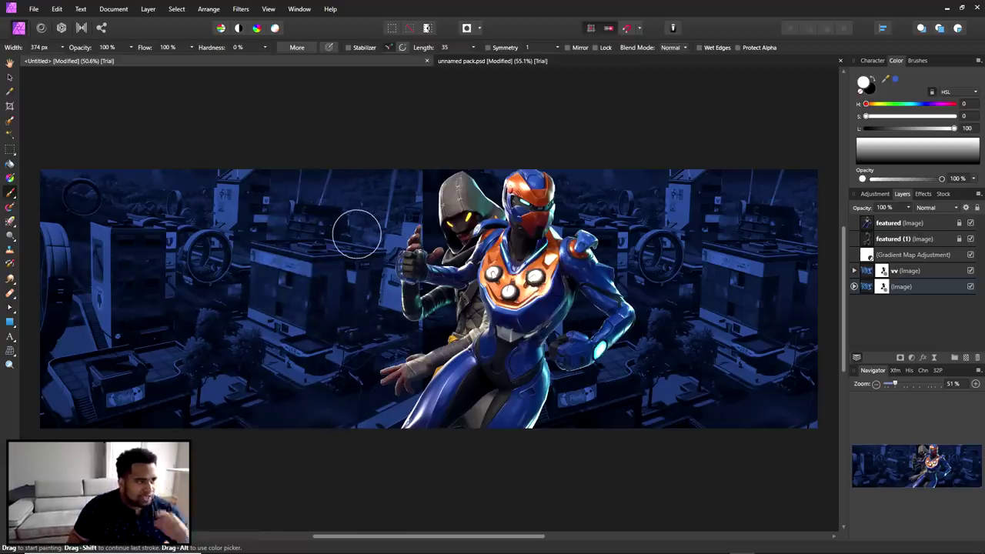
{"action": "left_click", "coordinate": [129, 47]}
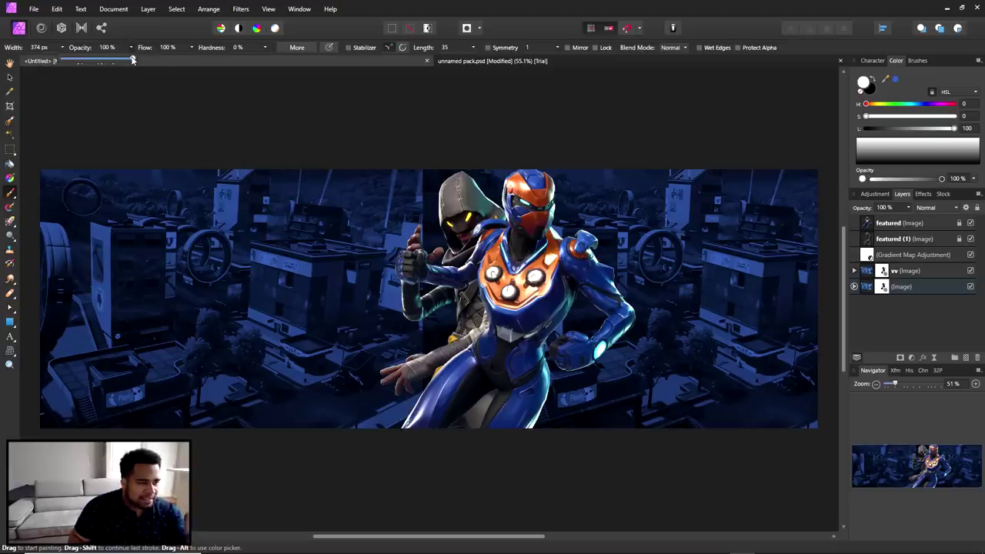
{"action": "left_click", "coordinate": [885, 273]}
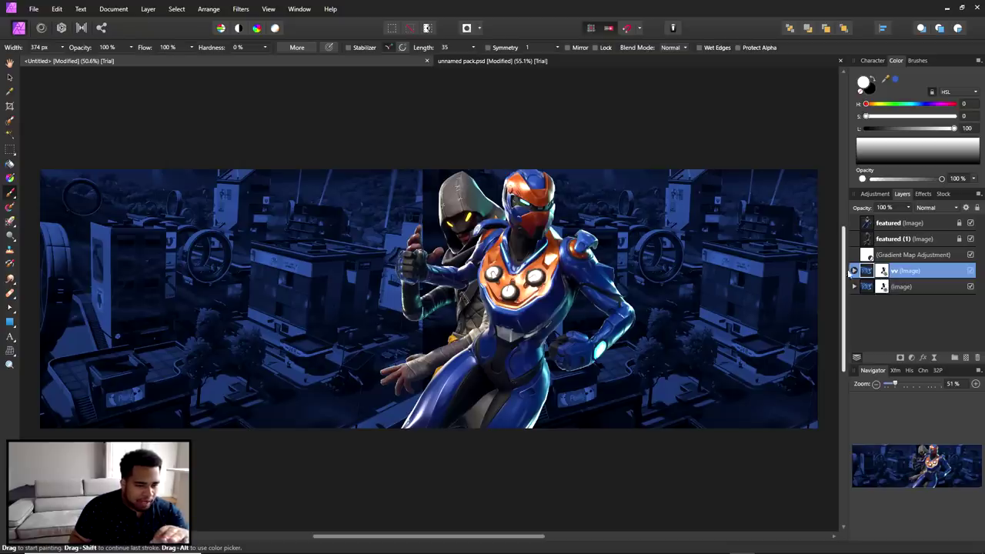
{"action": "left_click", "coordinate": [885, 279], "text": "ctrl"}
{"action": "left_click", "coordinate": [874, 89]}
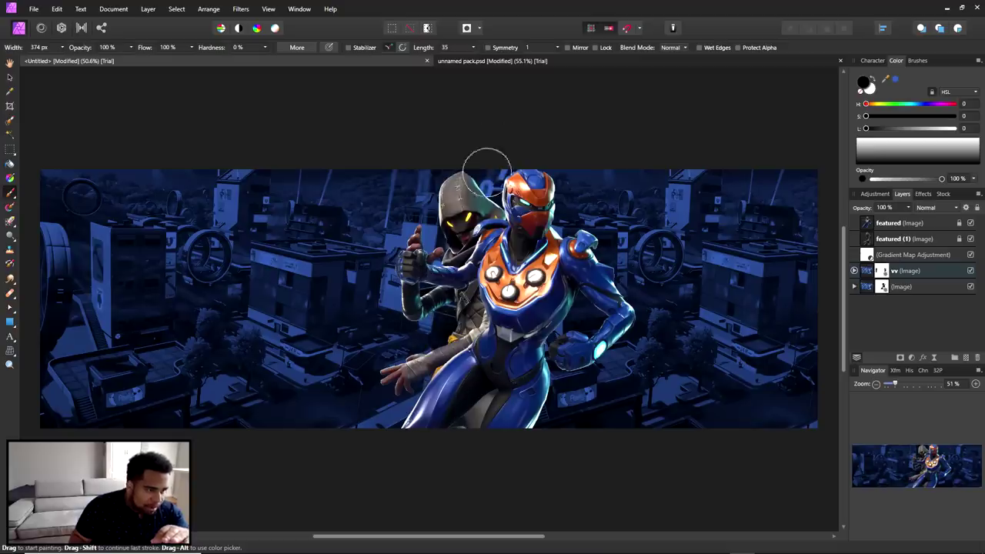
Move the vv city copy above the Gradient Map adjustment, directly below the featured (1) layer
{"action": "left_click_drag", "start_coordinate": [918, 270], "coordinate": [897, 241]}
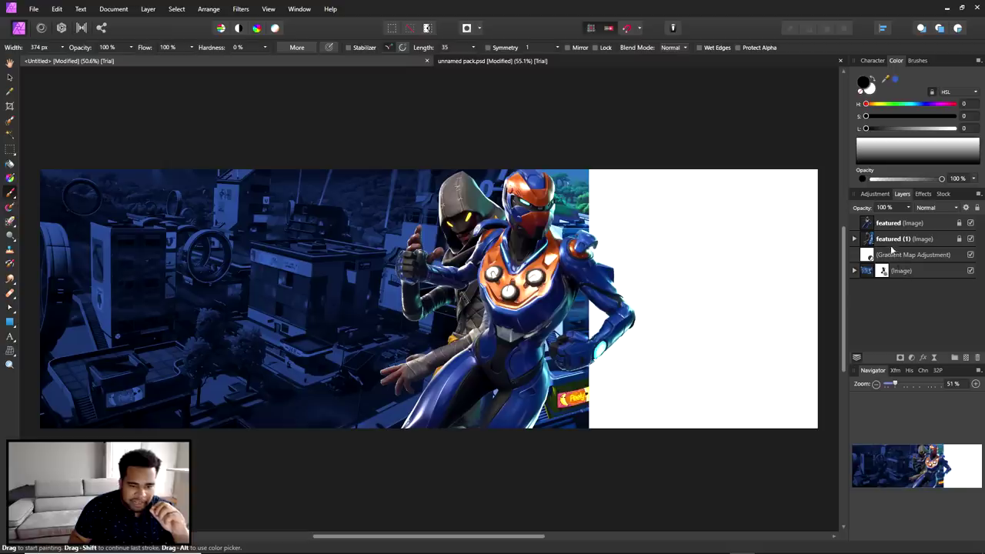
{"action": "key", "text": "ctrl+z"}
{"action": "left_click_drag", "start_coordinate": [897, 270], "coordinate": [897, 251]}
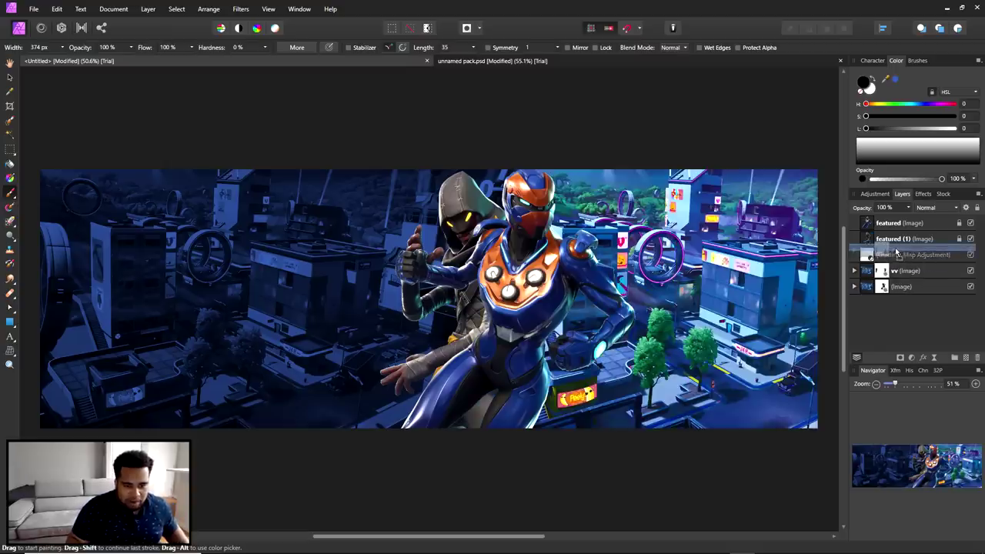
{"action": "left_click", "coordinate": [905, 256]}
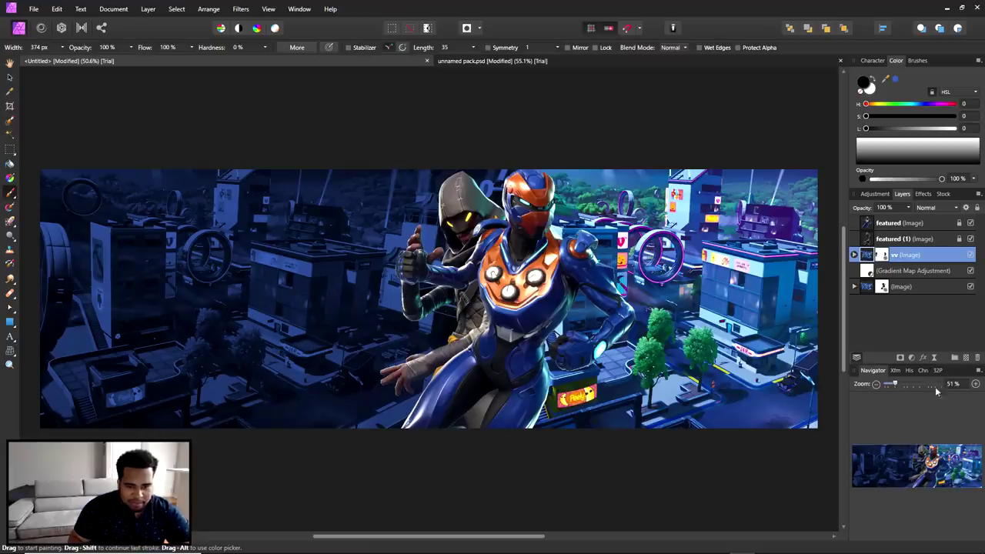
Restrict the blue Gradient Map adjustment to the original city image with Mask to Below
{"action": "left_click", "coordinate": [914, 272]}
{"action": "right_click", "coordinate": [916, 274]}
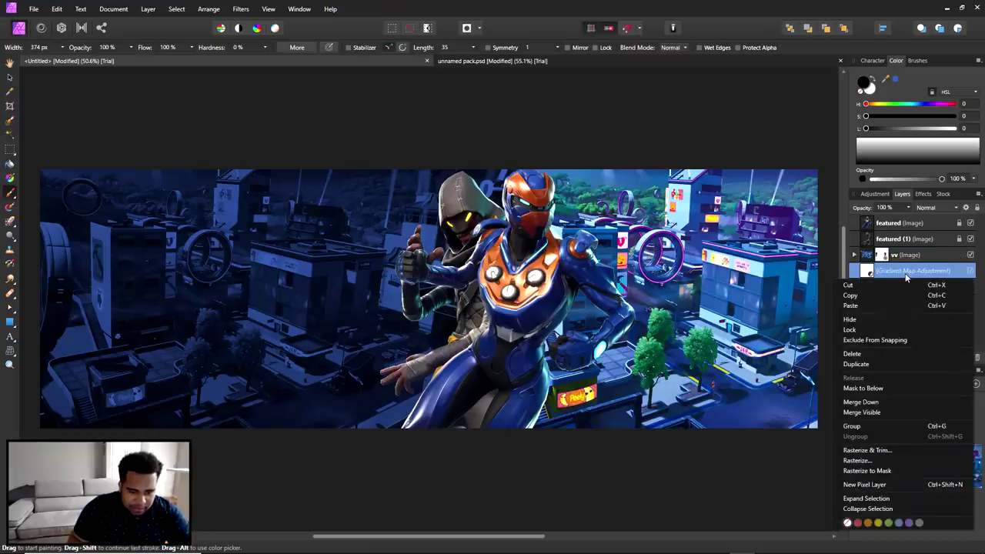
{"action": "left_click", "coordinate": [877, 388]}
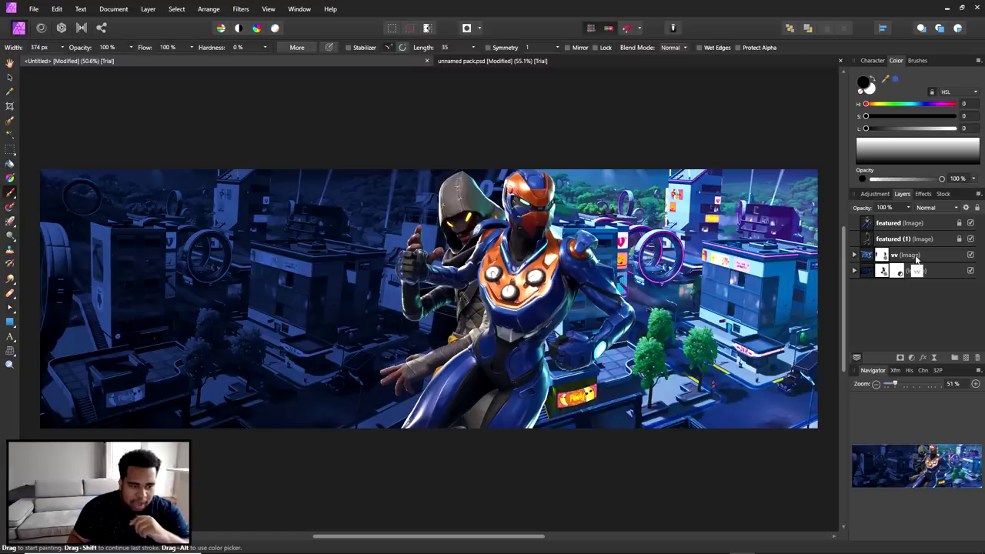
Add a second Gradient Map adjustment above the vv city copy and restrict it to that layer with Mask to Below
{"action": "left_click", "coordinate": [916, 260]}
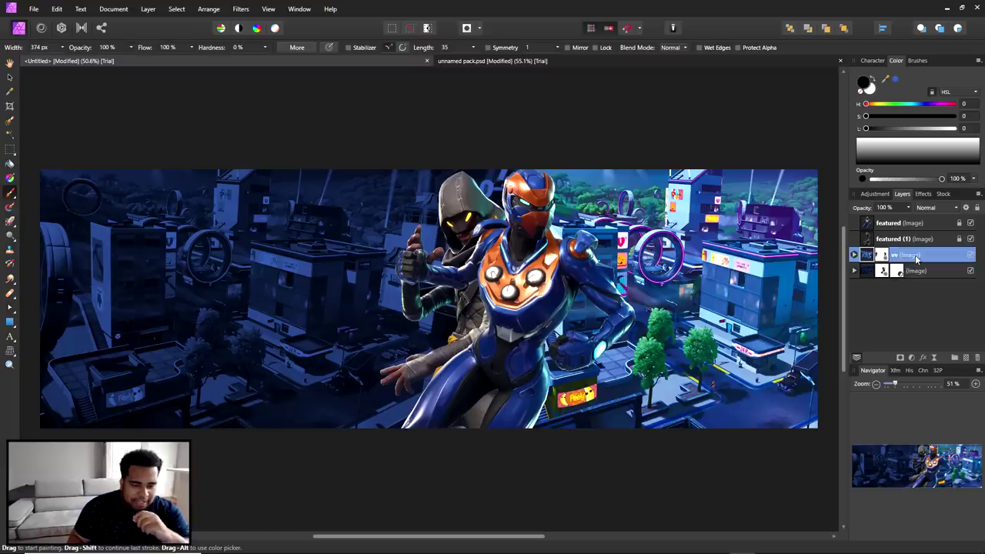
{"action": "left_click", "coordinate": [912, 358]}
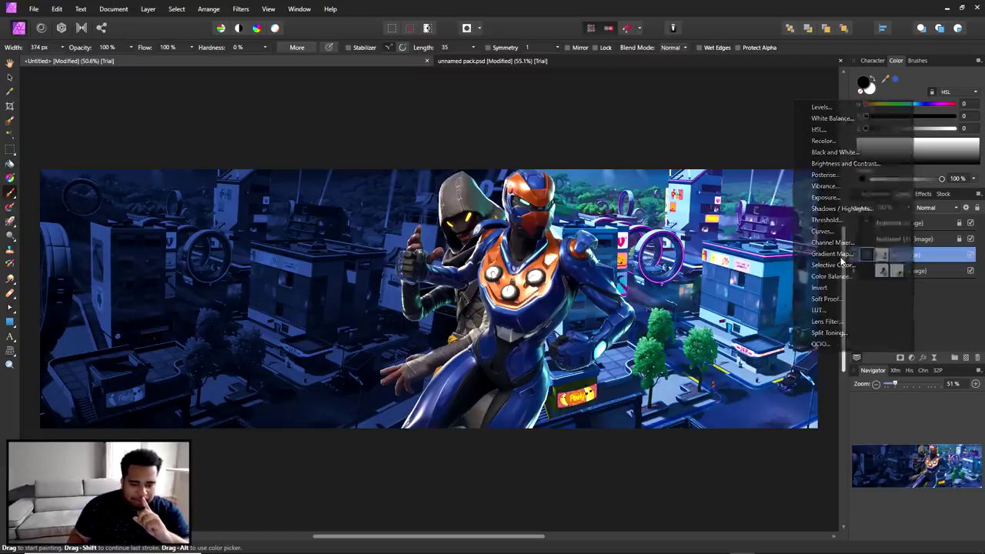
{"action": "left_click", "coordinate": [832, 253]}
{"action": "right_click", "coordinate": [841, 260]}
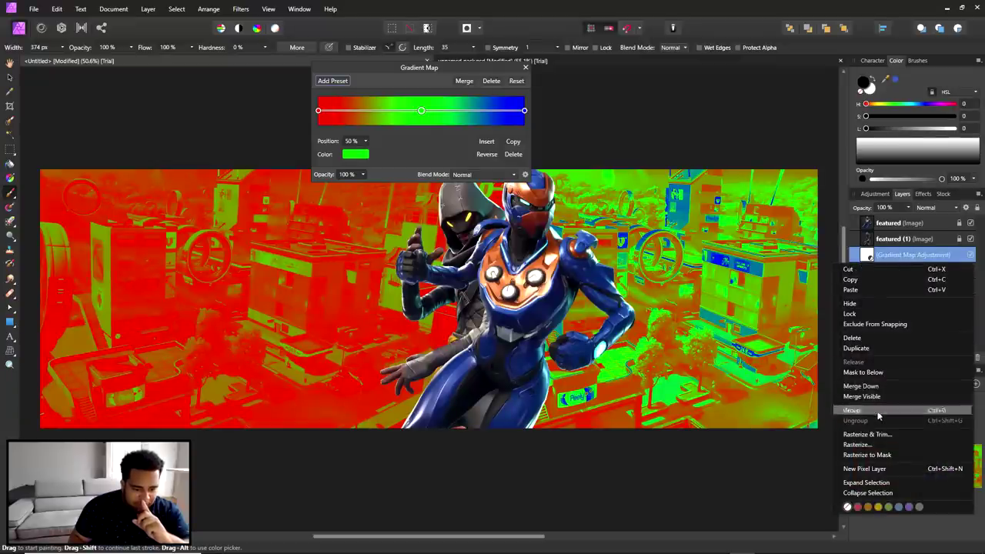
{"action": "left_click", "coordinate": [875, 374]}
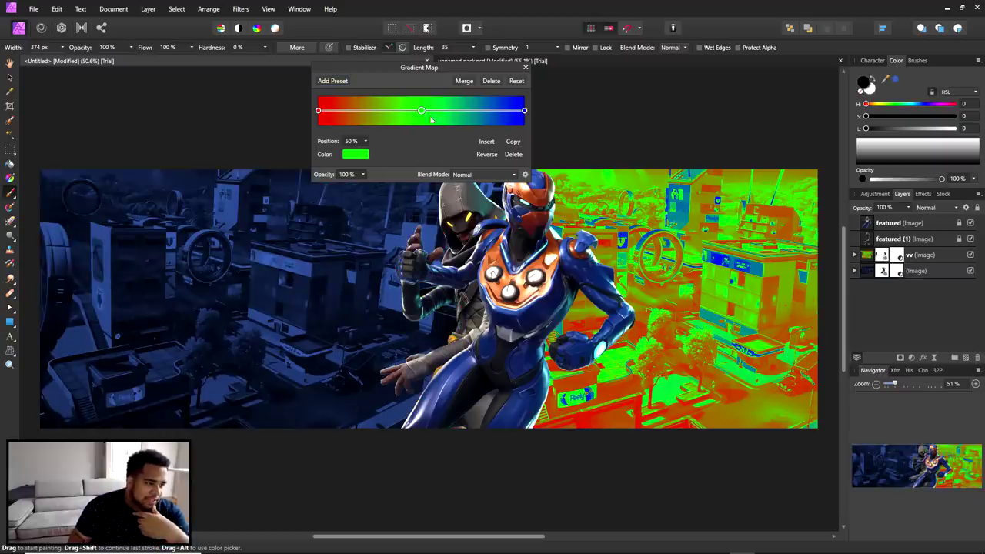
Remove the green middle stop from the vv layer's gradient map and set its starting stop to black
{"action": "left_click", "coordinate": [513, 154]}
{"action": "left_click", "coordinate": [318, 111]}
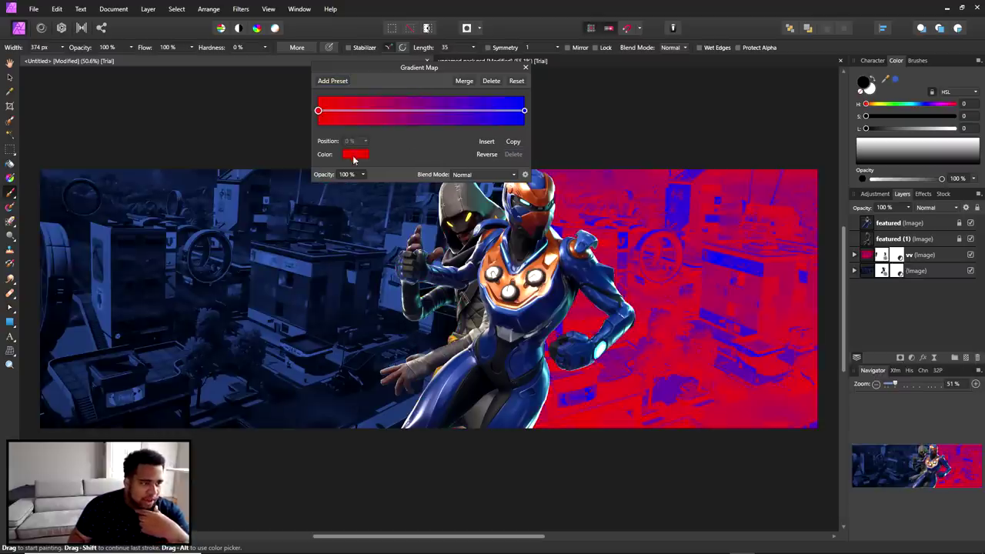
{"action": "left_click", "coordinate": [354, 156]}
{"action": "left_click", "coordinate": [298, 270]}
{"action": "left_click", "coordinate": [316, 173]}
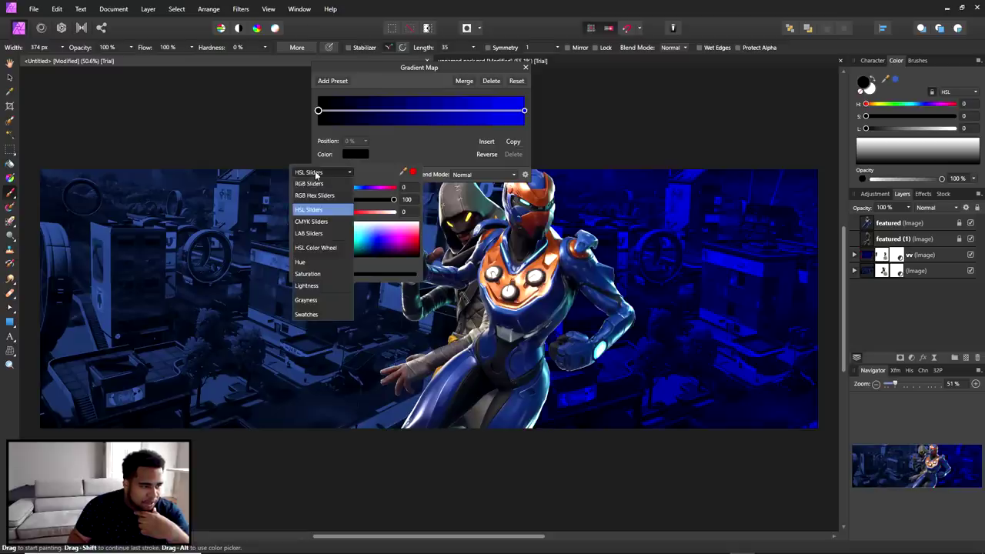
{"action": "left_click", "coordinate": [316, 195]}
{"action": "left_click_drag", "start_coordinate": [401, 225], "coordinate": [370, 225]}
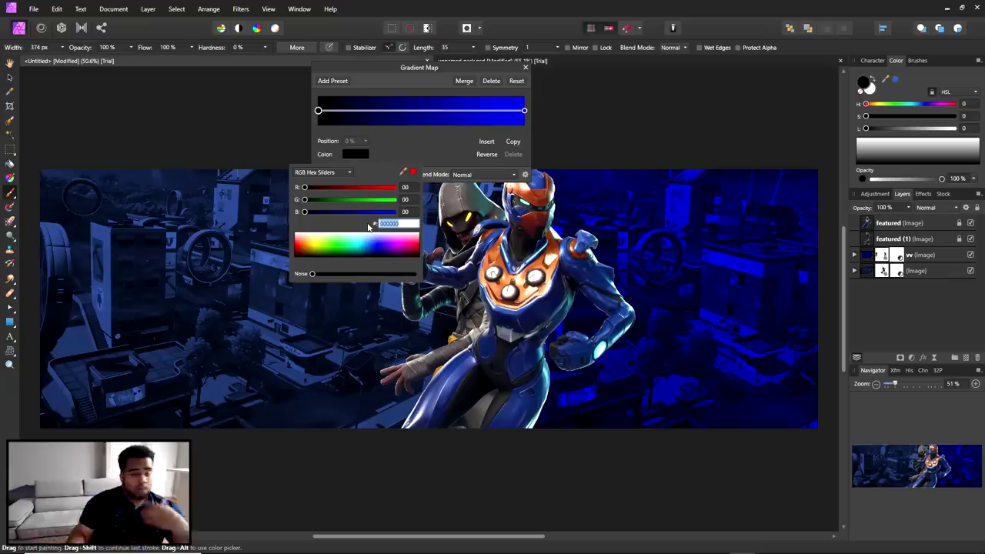
Recolour the end stop of the vv layer's gradient map to a very dark, desaturated blue using the Hue picker
{"action": "left_click", "coordinate": [524, 111]}
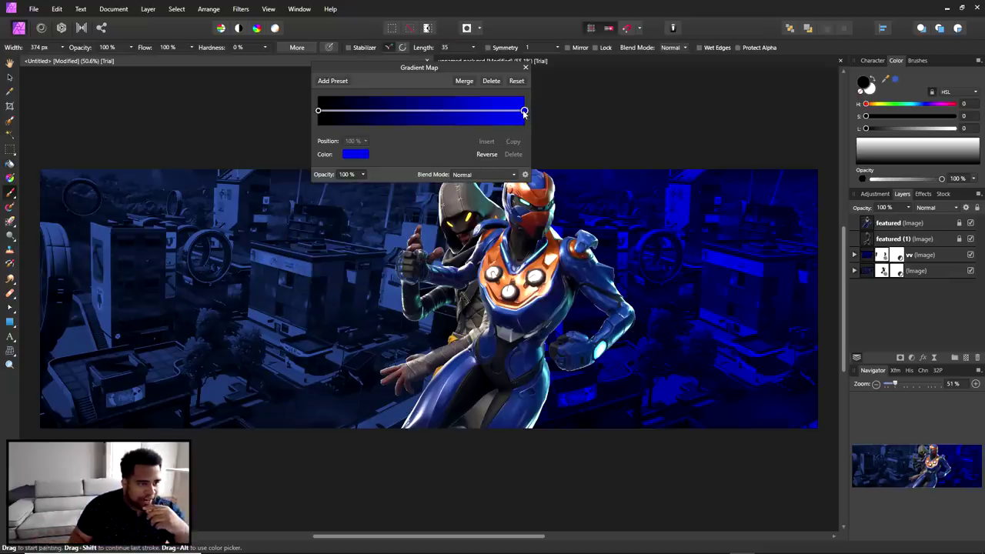
{"action": "left_click", "coordinate": [355, 157]}
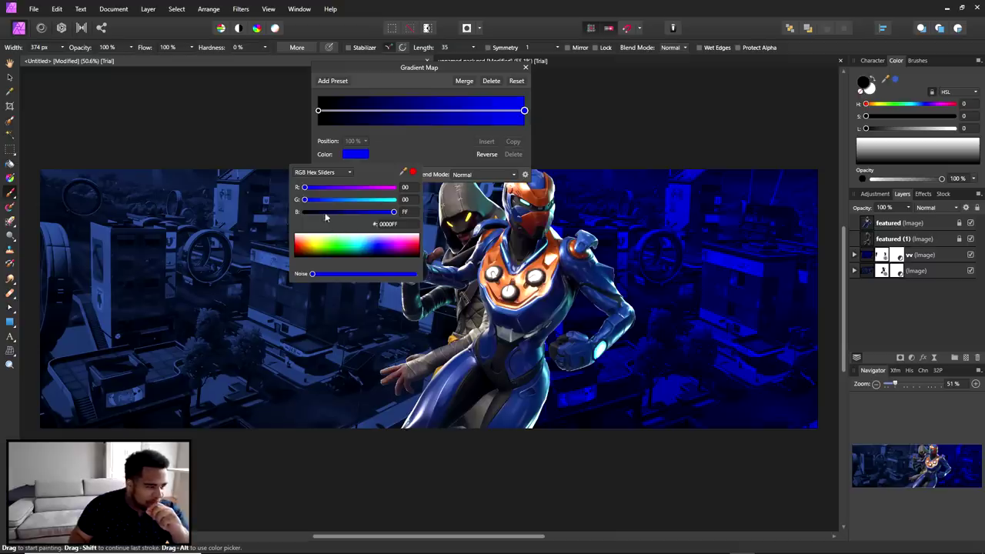
{"action": "mouse_move", "coordinate": [372, 247]}
{"action": "left_mouse_down"}
{"action": "mouse_move", "coordinate": [306, 253]}
{"action": "mouse_move", "coordinate": [376, 260]}
{"action": "mouse_move", "coordinate": [361, 258]}
{"action": "left_mouse_up"}
{"action": "left_click", "coordinate": [322, 172]}
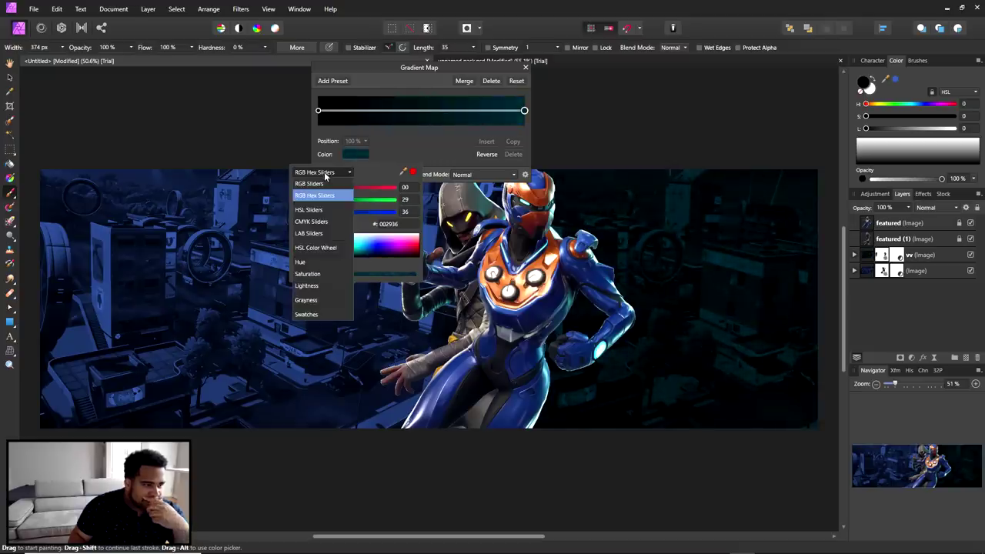
{"action": "left_click", "coordinate": [319, 216]}
{"action": "left_click", "coordinate": [318, 174]}
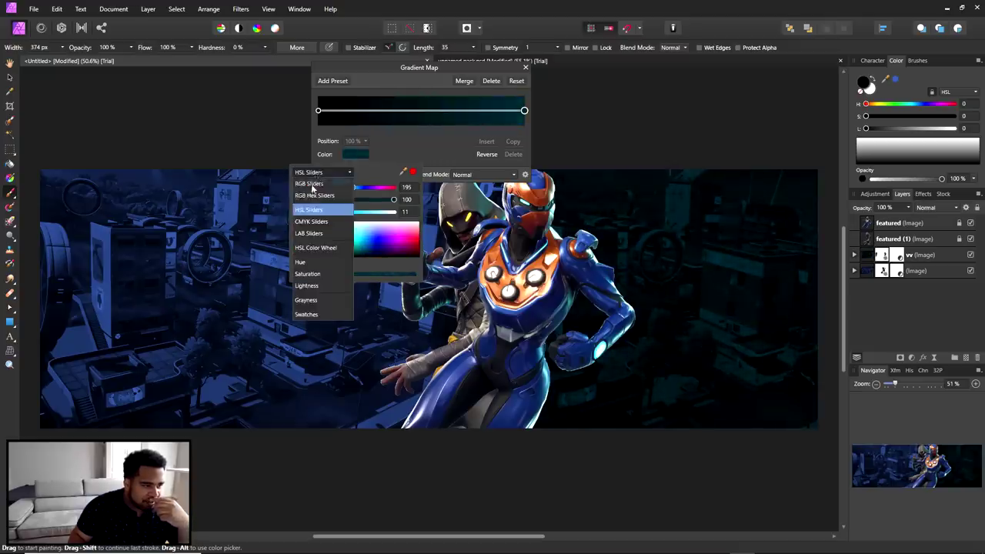
{"action": "left_click", "coordinate": [331, 218]}
{"action": "left_click_drag", "start_coordinate": [378, 216], "coordinate": [306, 243]}
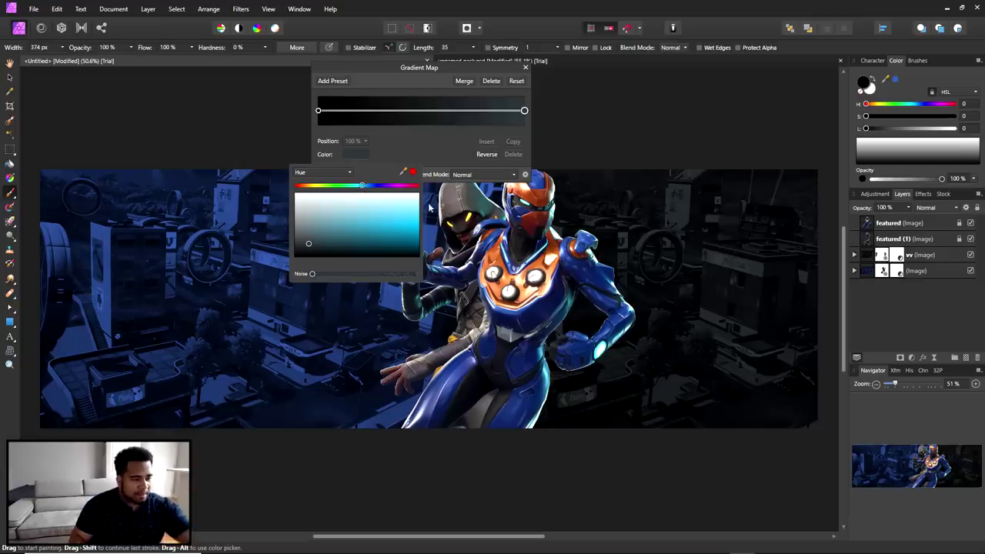
{"action": "mouse_move", "coordinate": [366, 188]}
{"action": "left_mouse_down"}
{"action": "mouse_move", "coordinate": [346, 187]}
{"action": "mouse_move", "coordinate": [361, 192]}
{"action": "left_mouse_up"}
{"action": "mouse_move", "coordinate": [308, 244]}
{"action": "left_mouse_down"}
{"action": "mouse_move", "coordinate": [330, 247]}
{"action": "mouse_move", "coordinate": [314, 249]}
{"action": "left_mouse_up"}
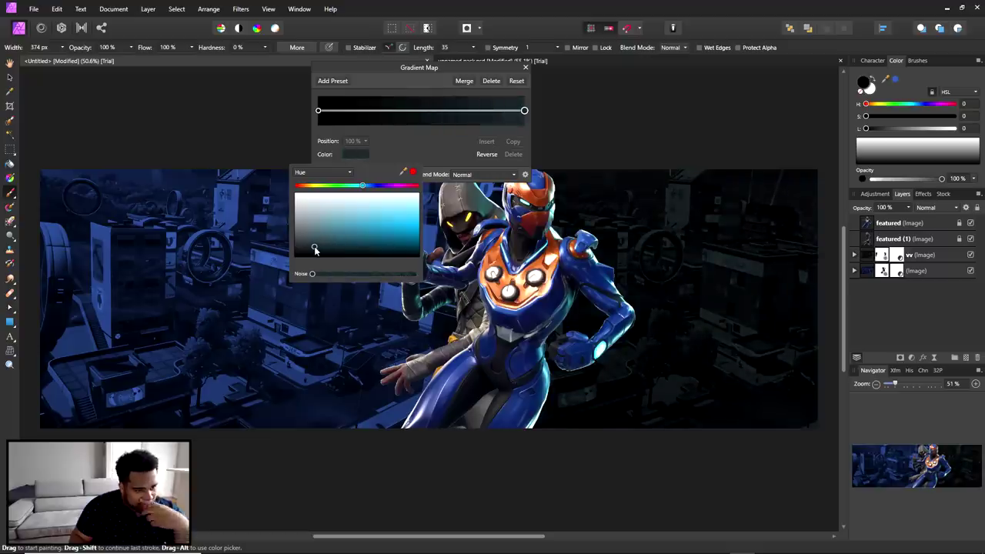
{"action": "left_click", "coordinate": [525, 67]}
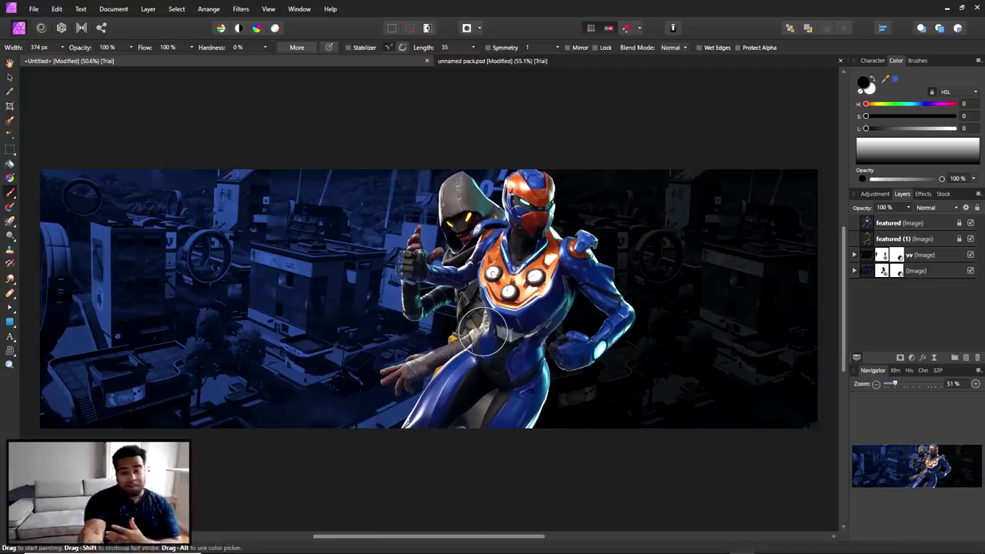
Add the art text FORTNITE above all layers on the blue city background and fill it white
{"action": "left_click", "coordinate": [10, 339]}
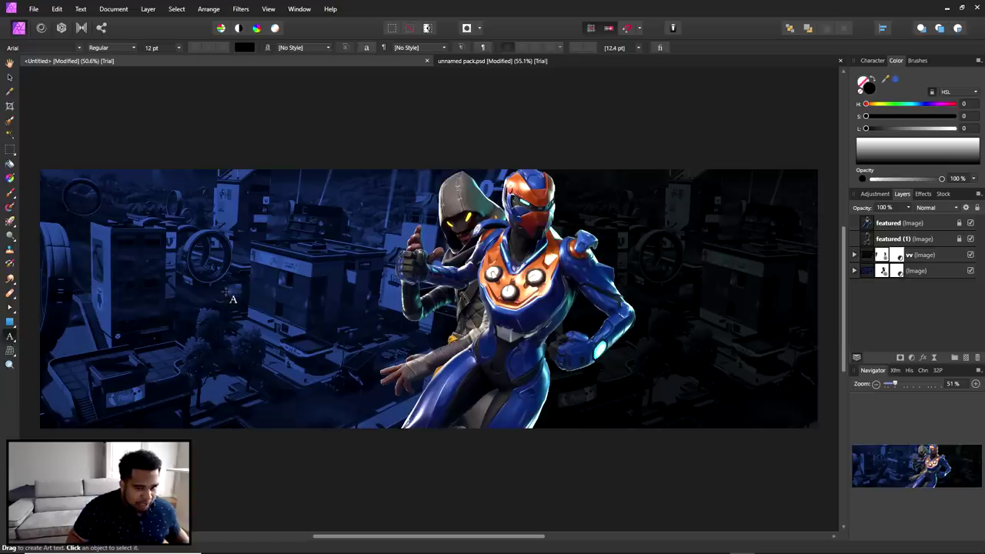
{"action": "left_click", "coordinate": [922, 223]}
{"action": "left_click", "coordinate": [401, 347]}
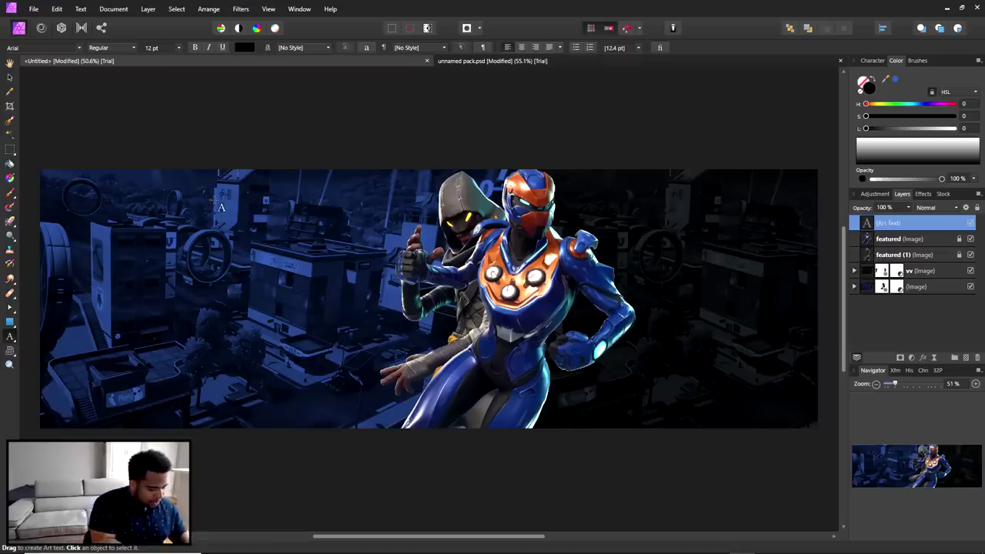
{"action": "type", "text": "FORTNITE"}
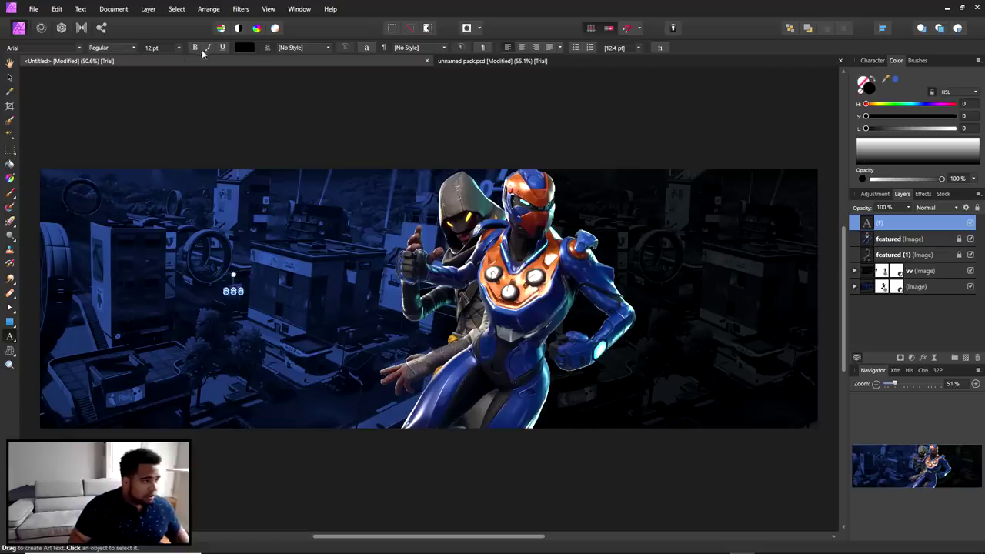
{"action": "left_click", "coordinate": [243, 47]}
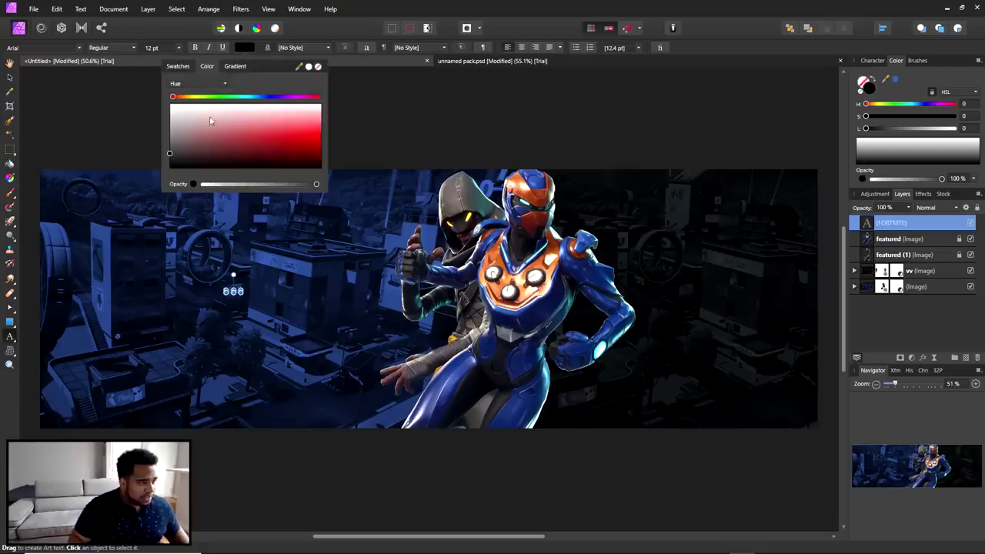
{"action": "left_click_drag", "start_coordinate": [189, 121], "coordinate": [157, 104]}
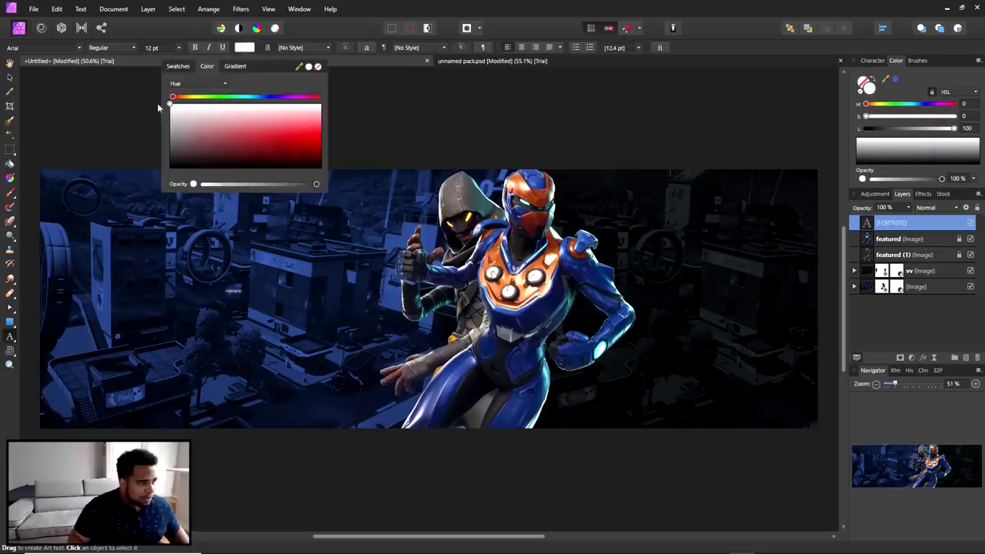
Enlarge the FORTNITE text to about 177.7 pt and position it beside the hooded character over the blue background
{"action": "left_click", "coordinate": [9, 77]}
{"action": "left_click_drag", "start_coordinate": [245, 286], "coordinate": [452, 199]}
{"action": "left_click_drag", "start_coordinate": [392, 282], "coordinate": [302, 303]}
Add the Commando font to the favourites and review the favourite and used font lists
{"action": "left_click", "coordinate": [77, 49]}
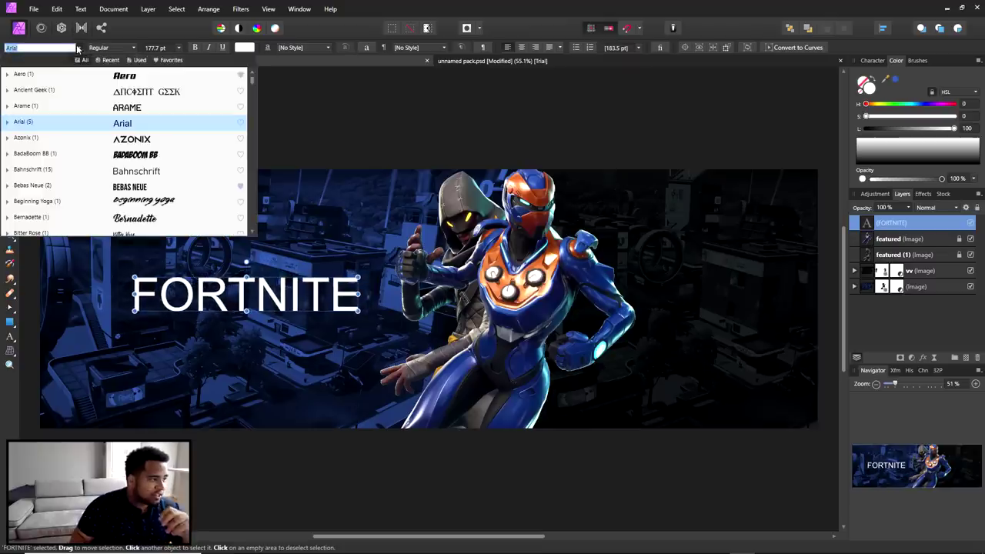
{"action": "left_click", "coordinate": [163, 61]}
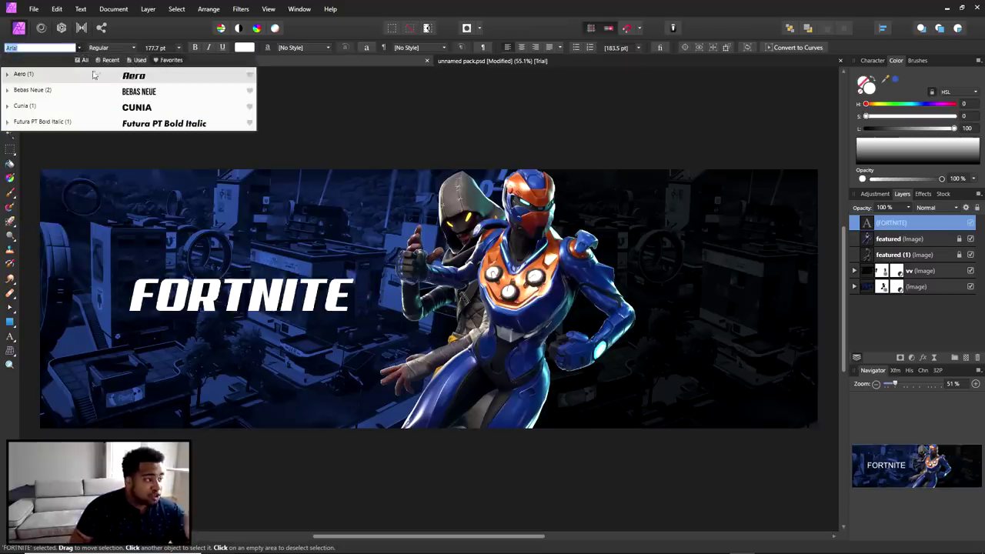
{"action": "left_click", "coordinate": [82, 60]}
{"action": "scroll", "coordinate": [139, 146], "scroll_direction": "down", "scroll_amount": 10}
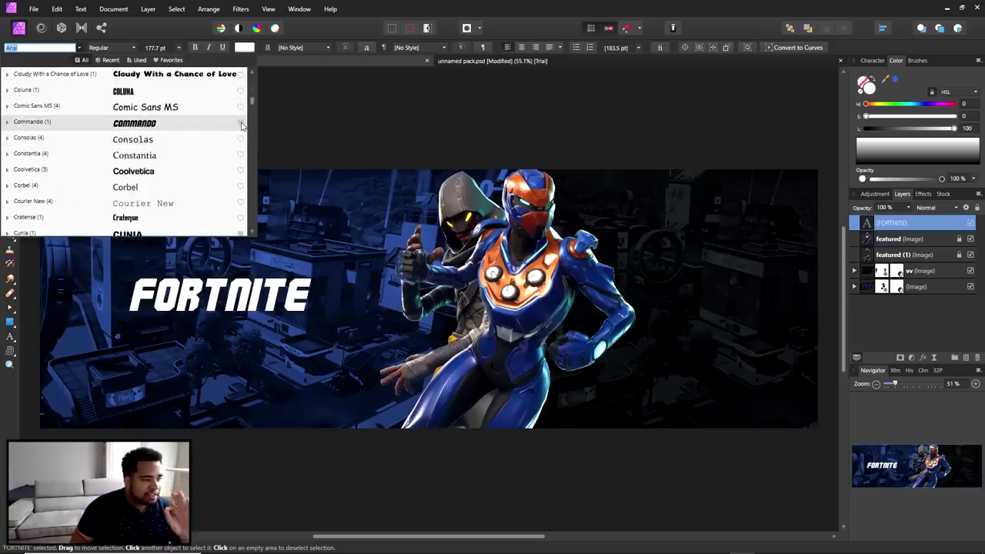
{"action": "left_click", "coordinate": [167, 60]}
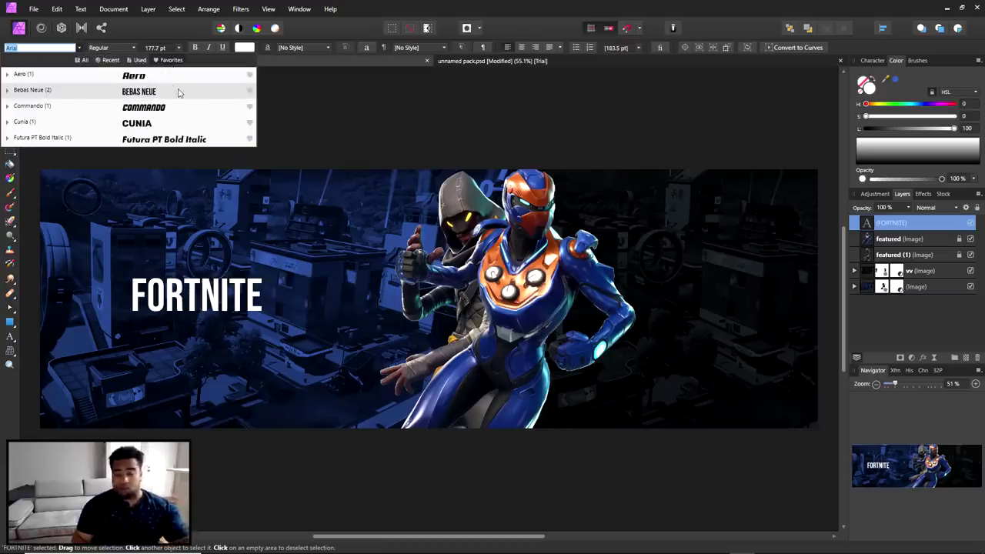
{"action": "left_click", "coordinate": [137, 60]}
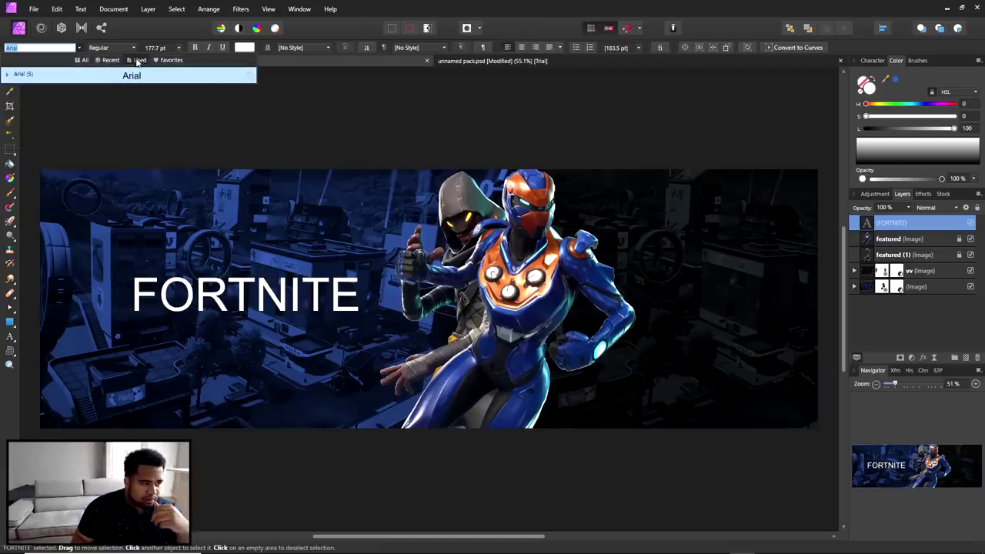
{"action": "left_click", "coordinate": [170, 60]}
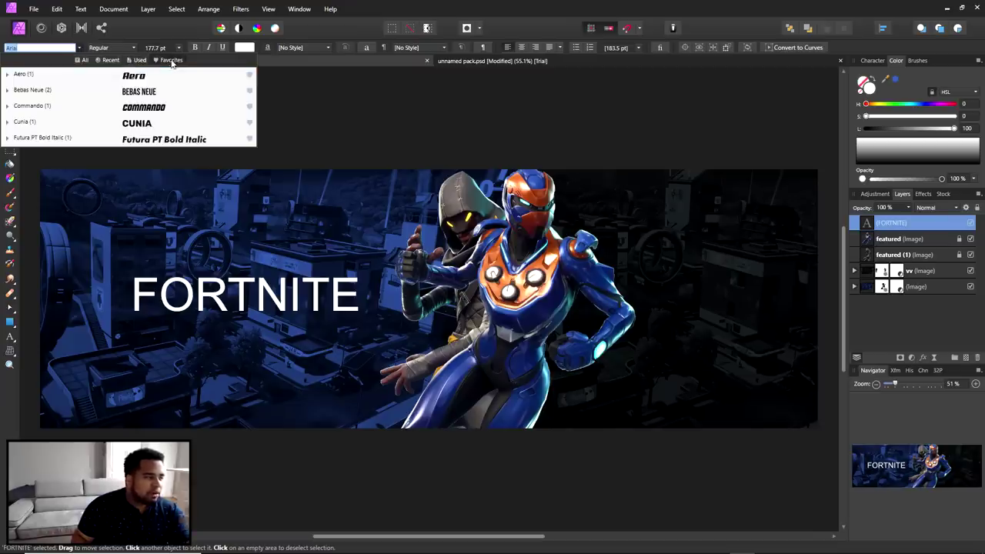
Set the FORTNITE text in Burbank Big Condensed Bold and enlarge it to about 333 pt
{"action": "left_click", "coordinate": [84, 60]}
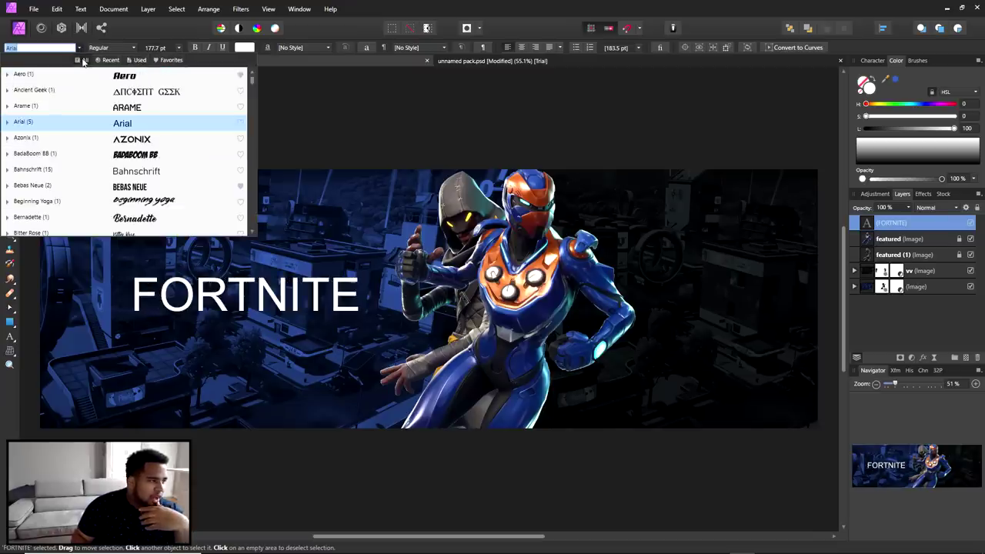
{"action": "scroll", "coordinate": [251, 80], "scroll_direction": "down", "scroll_amount": 2}
{"action": "scroll", "coordinate": [251, 81], "scroll_direction": "up", "scroll_amount": 2}
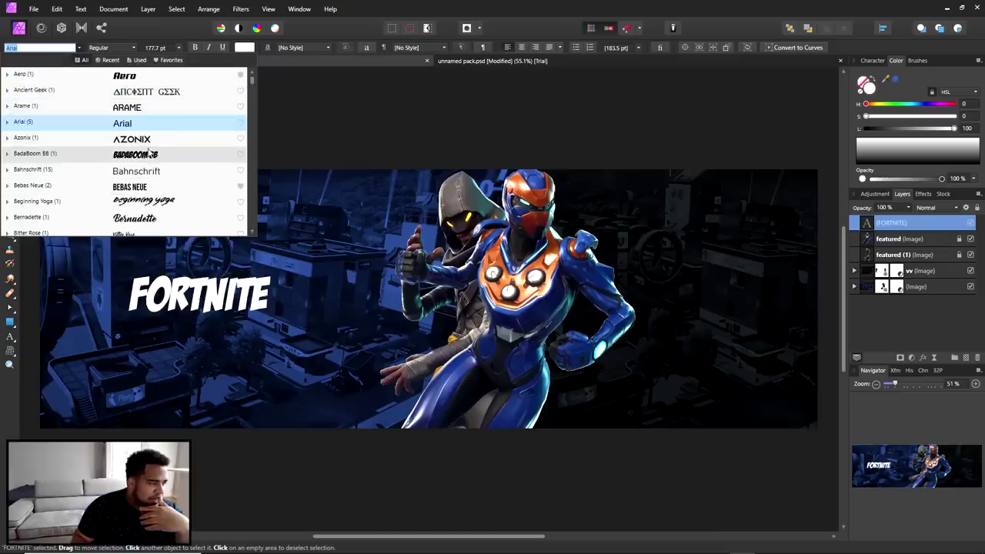
{"action": "scroll", "coordinate": [161, 156], "scroll_direction": "down", "scroll_amount": 1}
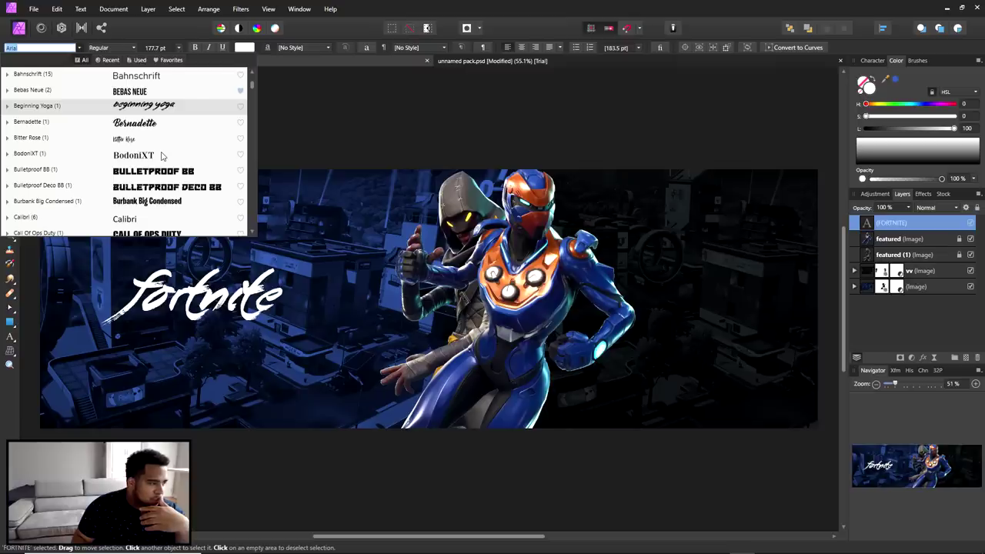
{"action": "scroll", "coordinate": [162, 157], "scroll_direction": "down", "scroll_amount": 1}
{"action": "left_click", "coordinate": [152, 155]}
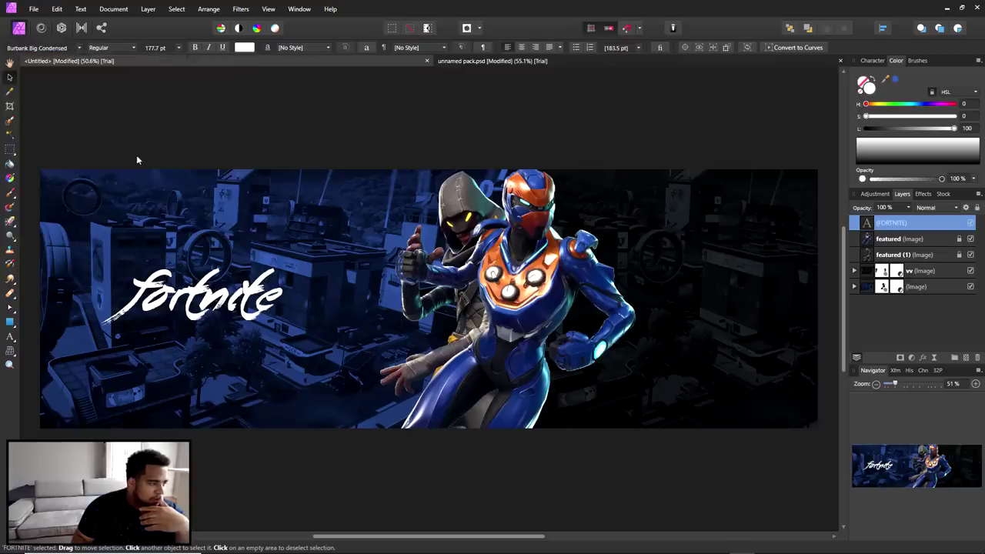
{"action": "left_click_drag", "start_coordinate": [260, 278], "coordinate": [311, 296]}
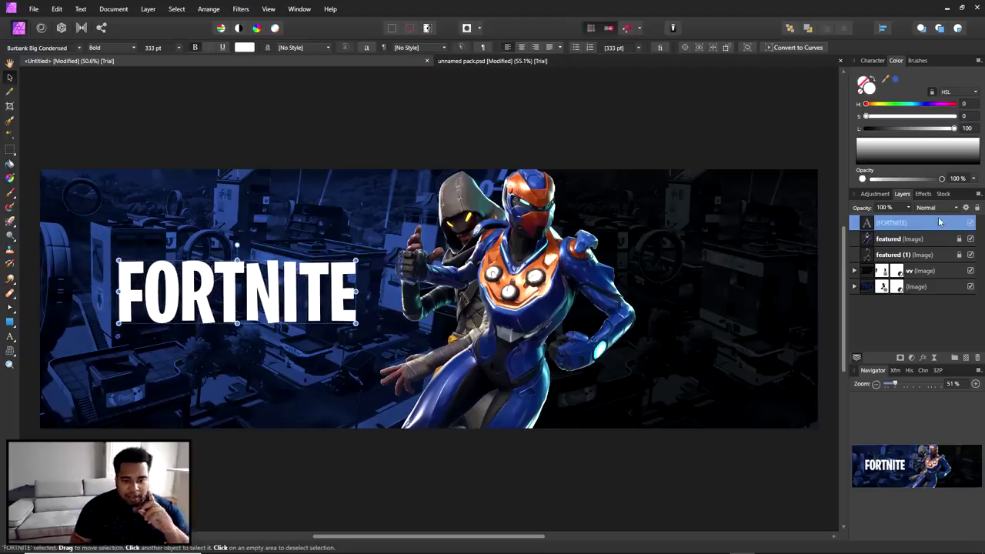
Apply a 3D layer effect to the FORTNITE text
{"action": "left_click", "coordinate": [922, 357]}
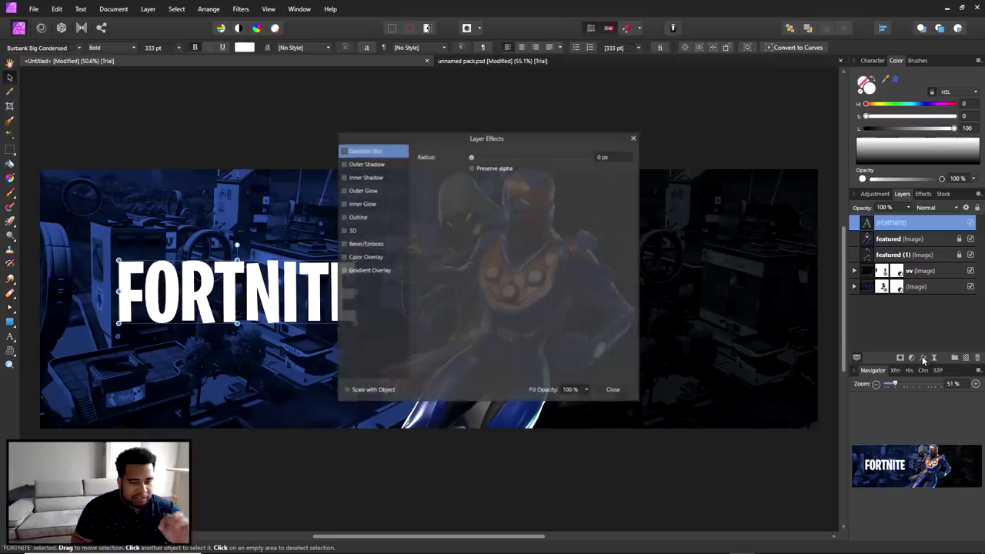
{"action": "left_click", "coordinate": [631, 137]}
{"action": "left_click", "coordinate": [923, 193]}
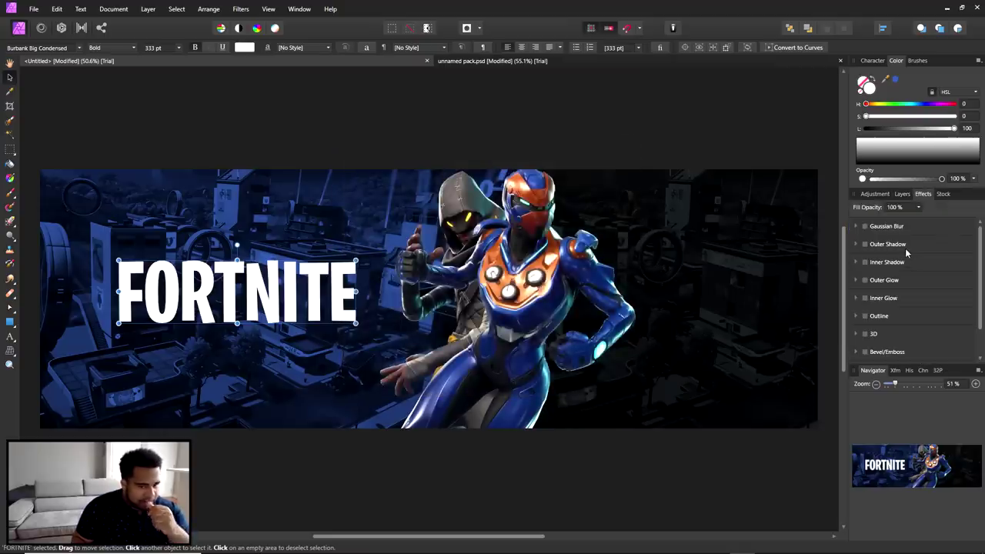
{"action": "scroll", "coordinate": [896, 269], "scroll_direction": "down", "scroll_amount": 1}
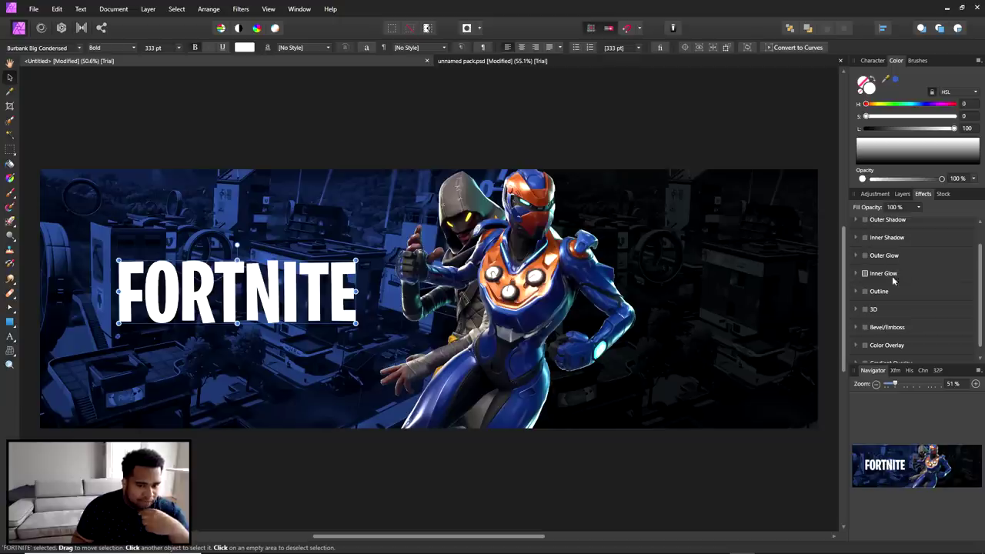
{"action": "left_click", "coordinate": [870, 309]}
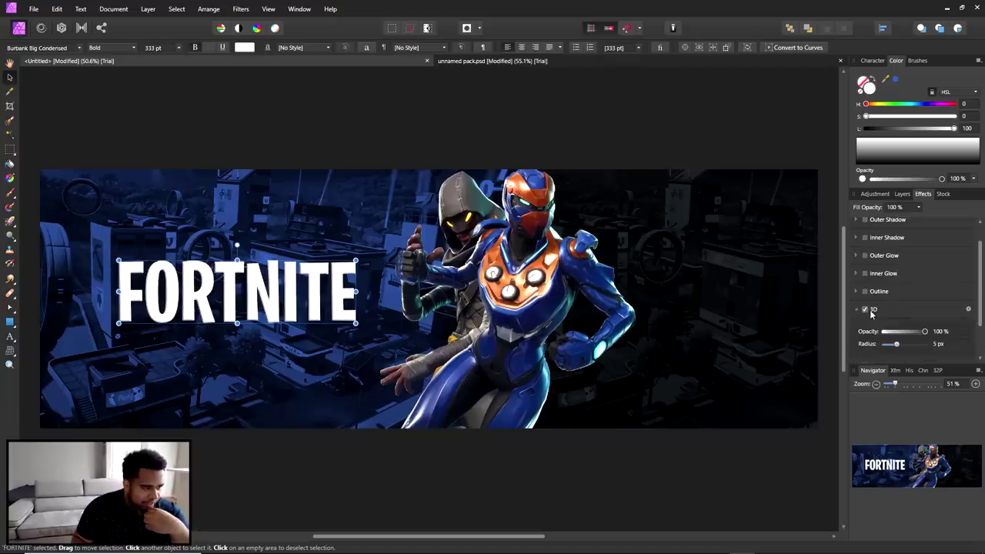
Set the FORTNITE text's 3D effect to 57% diffuse and 60% specular in the full layer effects settings
{"action": "left_click", "coordinate": [903, 194]}
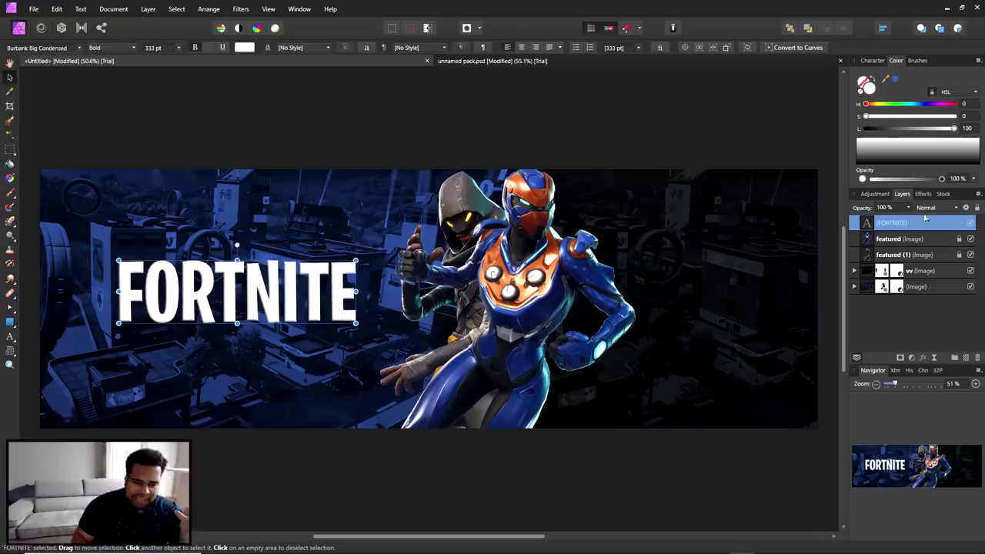
{"action": "left_click", "coordinate": [924, 197]}
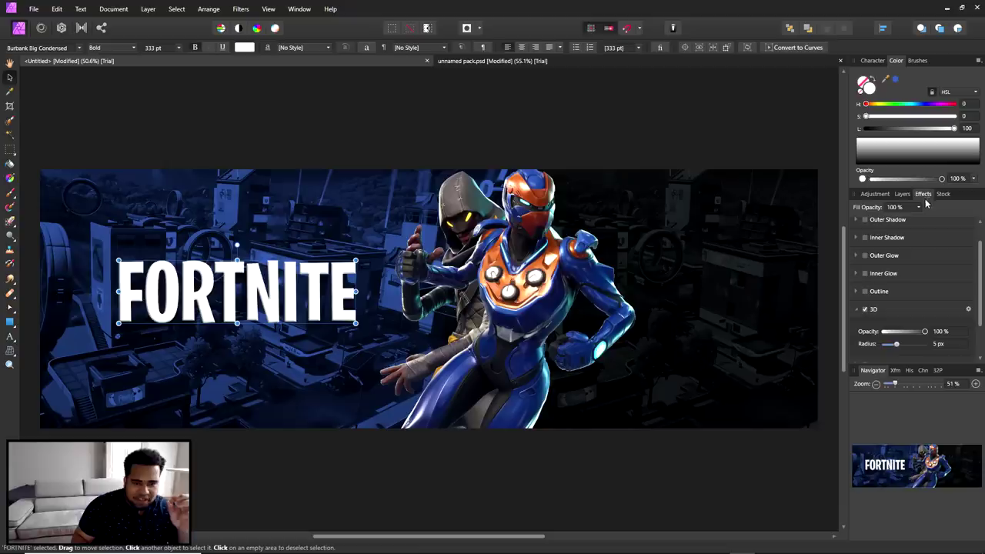
{"action": "left_click", "coordinate": [902, 195]}
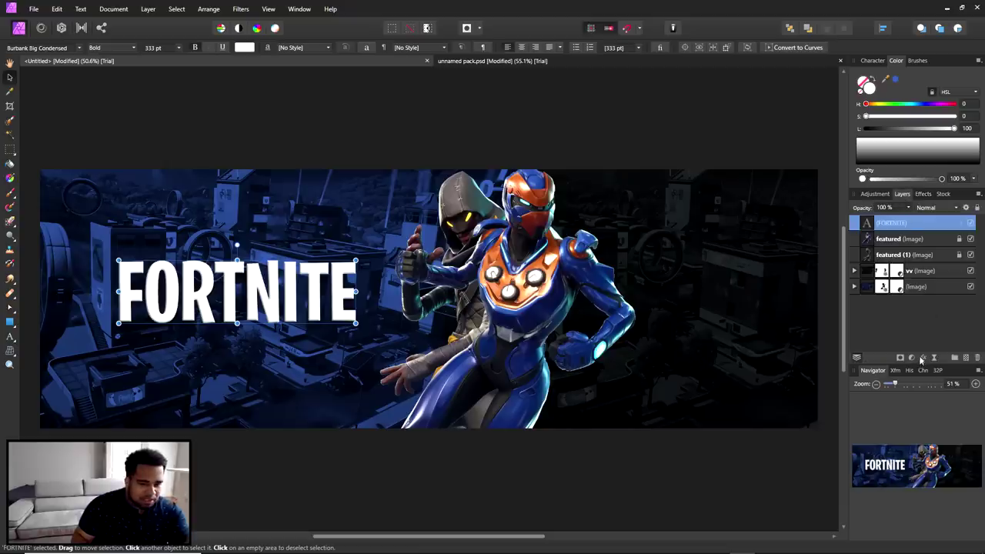
{"action": "left_click", "coordinate": [923, 358]}
{"action": "left_click_drag", "start_coordinate": [480, 143], "coordinate": [558, 144]}
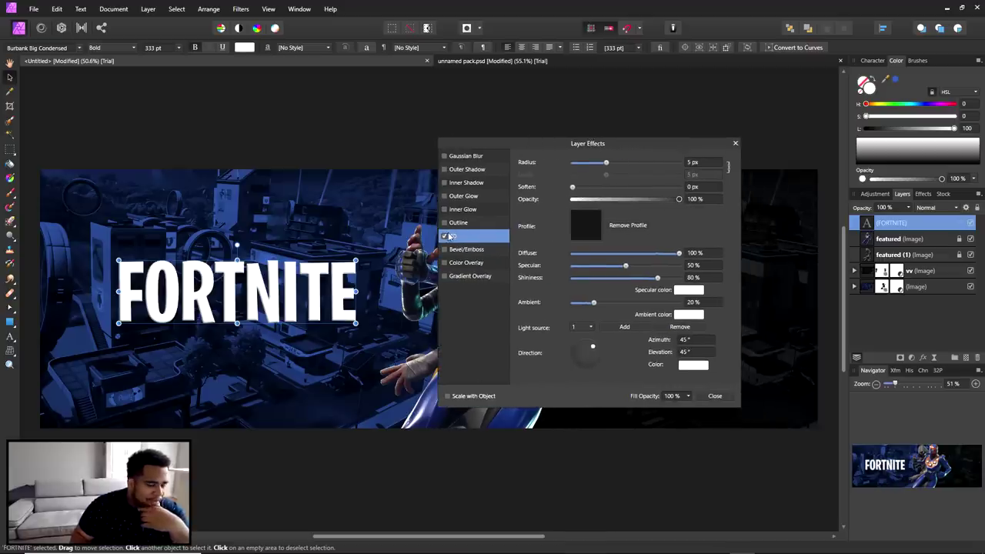
{"action": "mouse_move", "coordinate": [626, 264]}
{"action": "left_mouse_down"}
{"action": "mouse_move", "coordinate": [582, 267]}
{"action": "mouse_move", "coordinate": [637, 265]}
{"action": "mouse_move", "coordinate": [557, 254]}
{"action": "mouse_move", "coordinate": [634, 259]}
{"action": "left_mouse_up"}
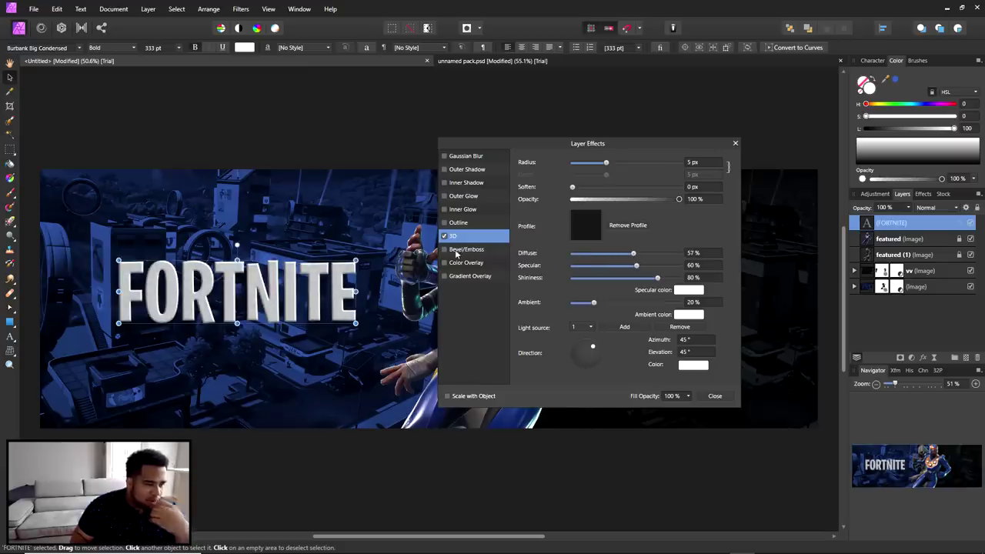
Set the light colour of the FORTNITE text's 3D effect to bright yellow with no noise
{"action": "left_click", "coordinate": [444, 249]}
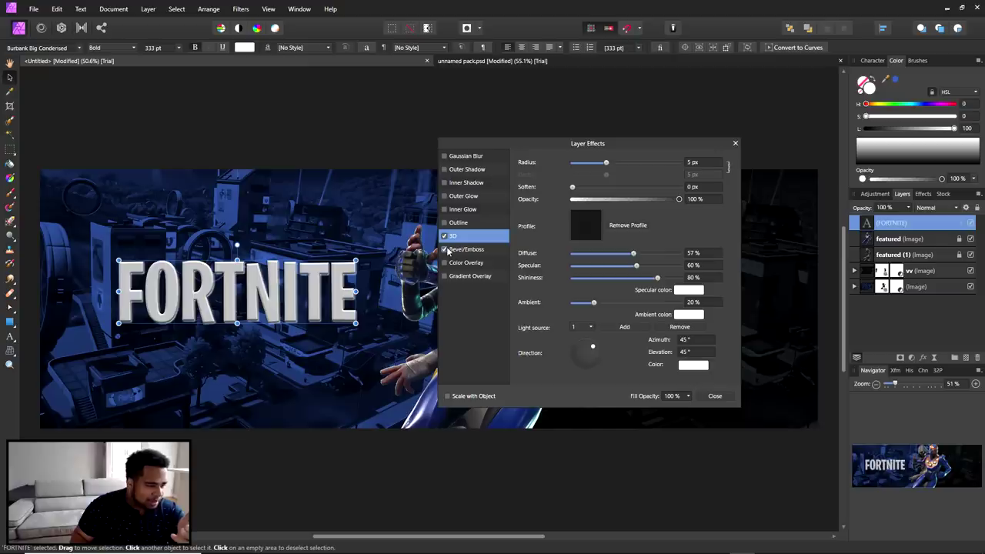
{"action": "left_click", "coordinate": [445, 250]}
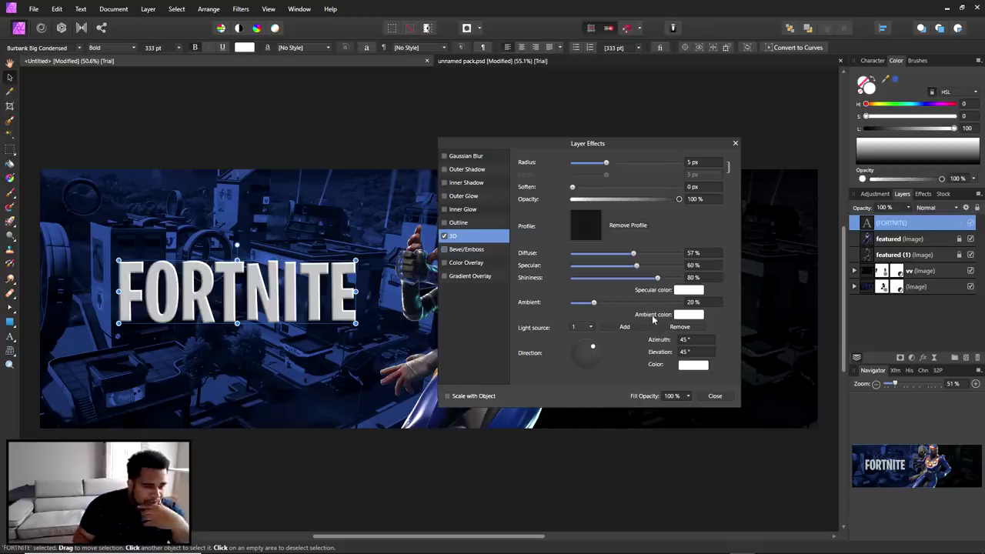
{"action": "left_click", "coordinate": [695, 366]}
{"action": "left_click_drag", "start_coordinate": [656, 398], "coordinate": [716, 441]}
{"action": "left_click", "coordinate": [722, 429]}
{"action": "left_click_drag", "start_coordinate": [703, 397], "coordinate": [661, 398]}
{"action": "left_click_drag", "start_coordinate": [696, 434], "coordinate": [746, 411]}
{"action": "left_click_drag", "start_coordinate": [660, 397], "coordinate": [654, 397]}
{"action": "left_click", "coordinate": [739, 437]}
{"action": "mouse_move", "coordinate": [739, 437]}
{"action": "left_mouse_down"}
{"action": "mouse_move", "coordinate": [715, 449]}
{"action": "mouse_move", "coordinate": [726, 441]}
{"action": "left_mouse_up"}
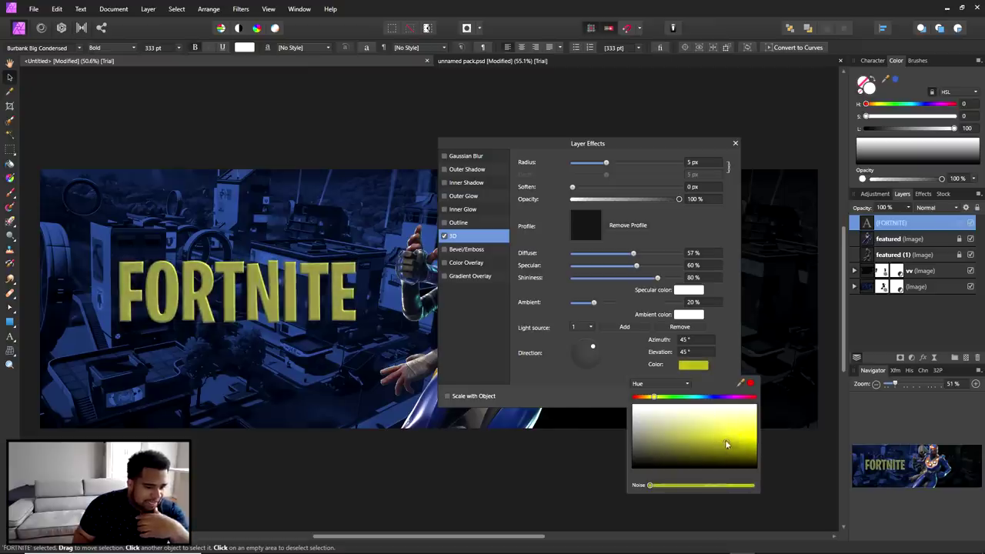
{"action": "mouse_move", "coordinate": [654, 397]}
{"action": "left_mouse_down"}
{"action": "mouse_move", "coordinate": [644, 397]}
{"action": "mouse_move", "coordinate": [655, 397]}
{"action": "left_mouse_up"}
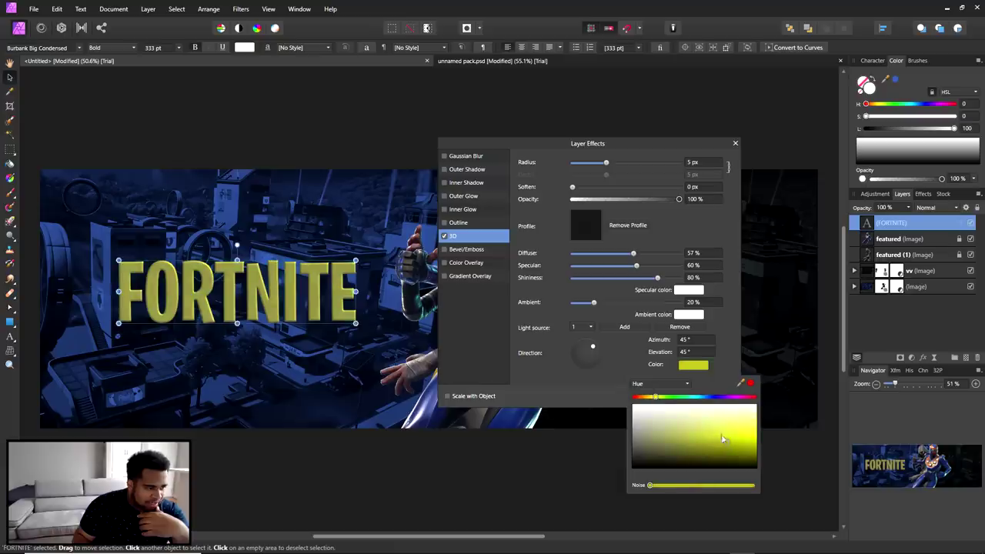
{"action": "left_click_drag", "start_coordinate": [726, 443], "coordinate": [751, 424]}
{"action": "left_click", "coordinate": [669, 484]}
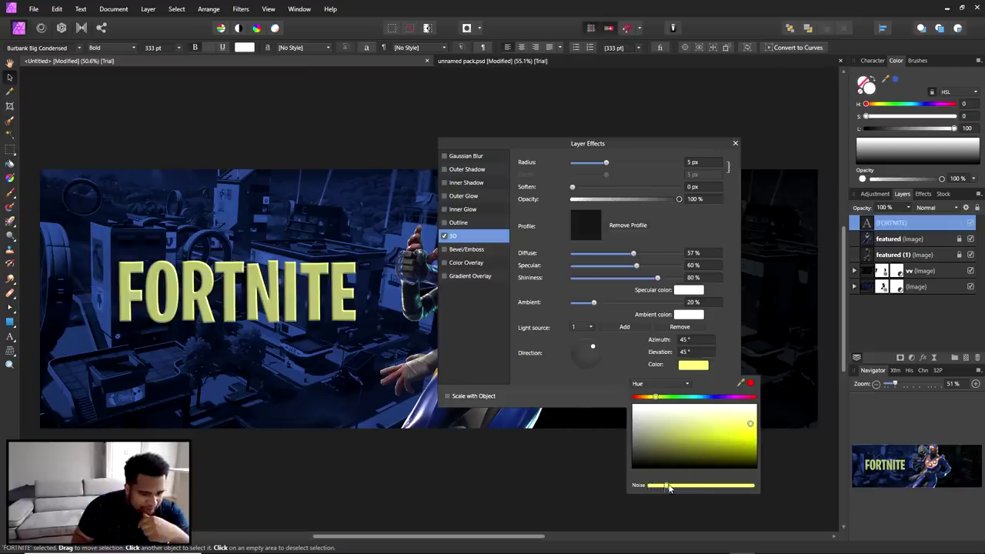
{"action": "mouse_move", "coordinate": [744, 432]}
{"action": "left_mouse_down"}
{"action": "mouse_move", "coordinate": [751, 467]}
{"action": "mouse_move", "coordinate": [745, 419]}
{"action": "mouse_move", "coordinate": [744, 439]}
{"action": "mouse_move", "coordinate": [726, 436]}
{"action": "left_mouse_up"}
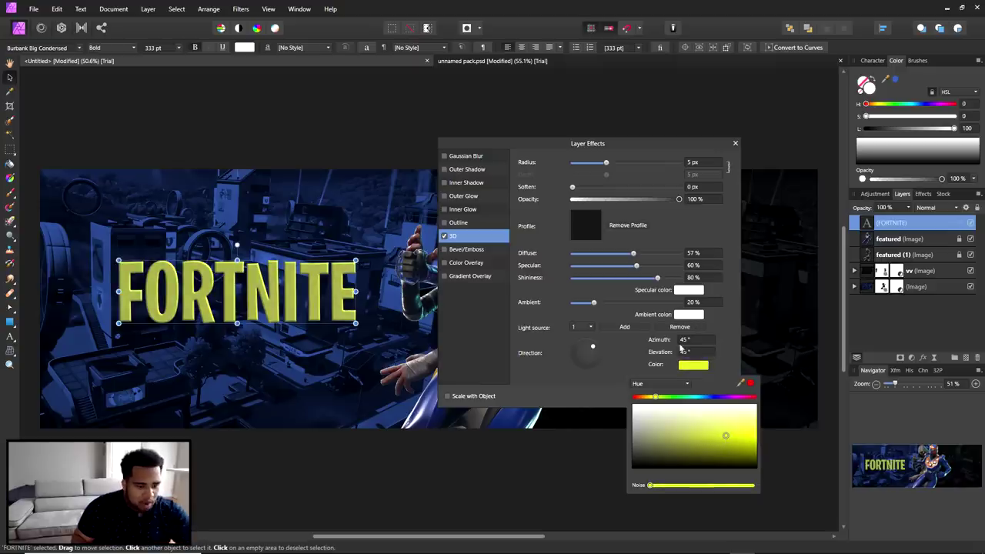
Set the 3D effect's light direction to azimuth 94.9° and elevation 54.2°, with ambient at 19%
{"action": "left_click", "coordinate": [589, 347]}
{"action": "mouse_move", "coordinate": [591, 348]}
{"action": "left_mouse_down"}
{"action": "mouse_move", "coordinate": [580, 354]}
{"action": "mouse_move", "coordinate": [585, 344]}
{"action": "left_mouse_up"}
{"action": "left_click_drag", "start_coordinate": [593, 303], "coordinate": [660, 321]}
Tint the 3D effect's ambient colour pale yellow
{"action": "left_click", "coordinate": [678, 290]}
{"action": "left_click", "coordinate": [751, 335]}
{"action": "left_click_drag", "start_coordinate": [756, 341], "coordinate": [728, 356]}
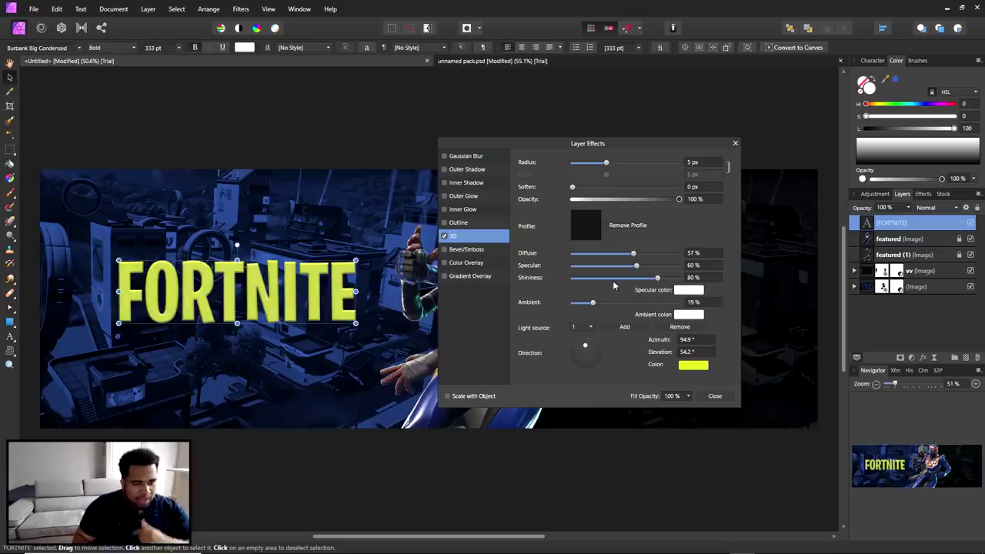
{"action": "left_click", "coordinate": [687, 314]}
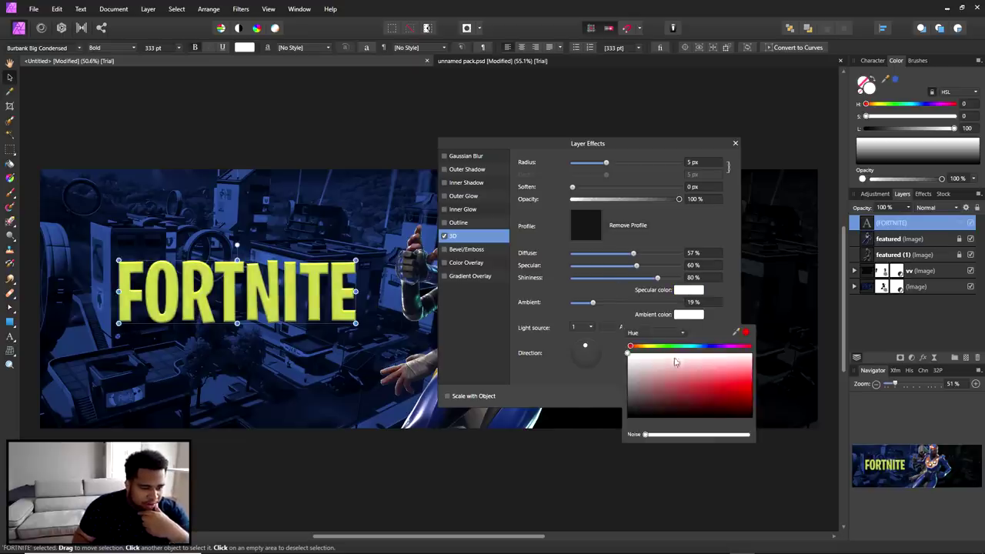
{"action": "left_click", "coordinate": [651, 346]}
{"action": "left_click", "coordinate": [750, 372]}
{"action": "left_click_drag", "start_coordinate": [750, 372], "coordinate": [718, 356]}
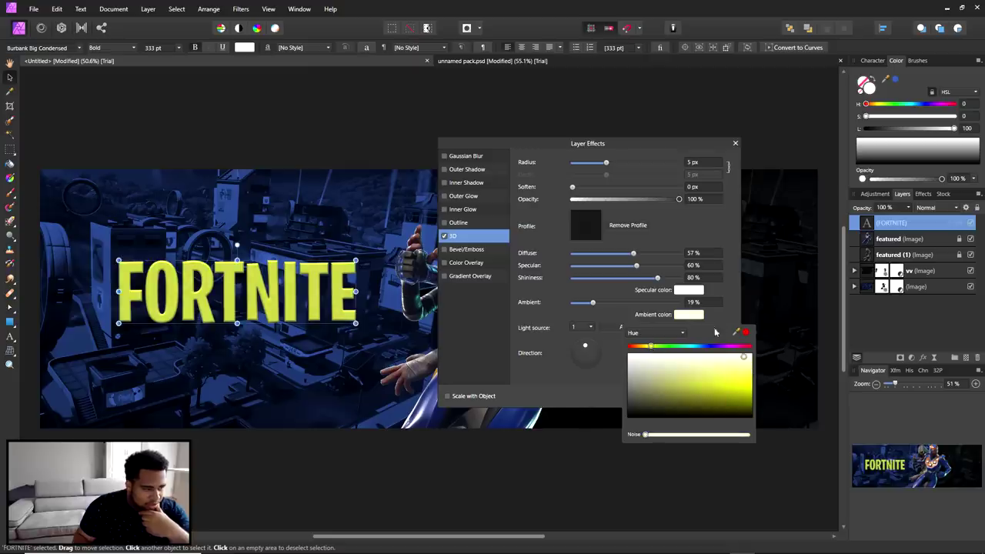
Tint the 3D effect's specular colour yellow and slightly increase its diffuse and radius
{"action": "left_click", "coordinate": [687, 290]}
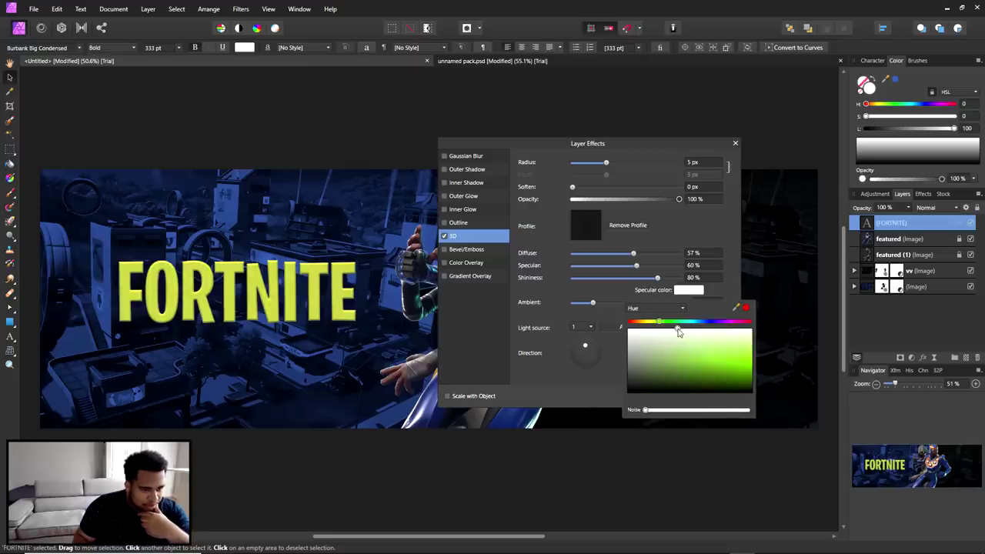
{"action": "left_click", "coordinate": [653, 322]}
{"action": "left_click", "coordinate": [737, 343]}
{"action": "left_click_drag", "start_coordinate": [633, 253], "coordinate": [650, 281]}
{"action": "mouse_move", "coordinate": [606, 163]}
{"action": "left_mouse_down"}
{"action": "mouse_move", "coordinate": [671, 164]}
{"action": "mouse_move", "coordinate": [605, 163]}
{"action": "mouse_move", "coordinate": [577, 186]}
{"action": "mouse_move", "coordinate": [669, 186]}
{"action": "mouse_move", "coordinate": [572, 187]}
{"action": "mouse_move", "coordinate": [609, 163]}
{"action": "left_mouse_up"}
Add a Pillow bevel/emboss with a bright yellow highlight, lit from azimuth 35.5° and elevation 81.8°
{"action": "left_click", "coordinate": [445, 249]}
{"action": "left_click", "coordinate": [466, 251]}
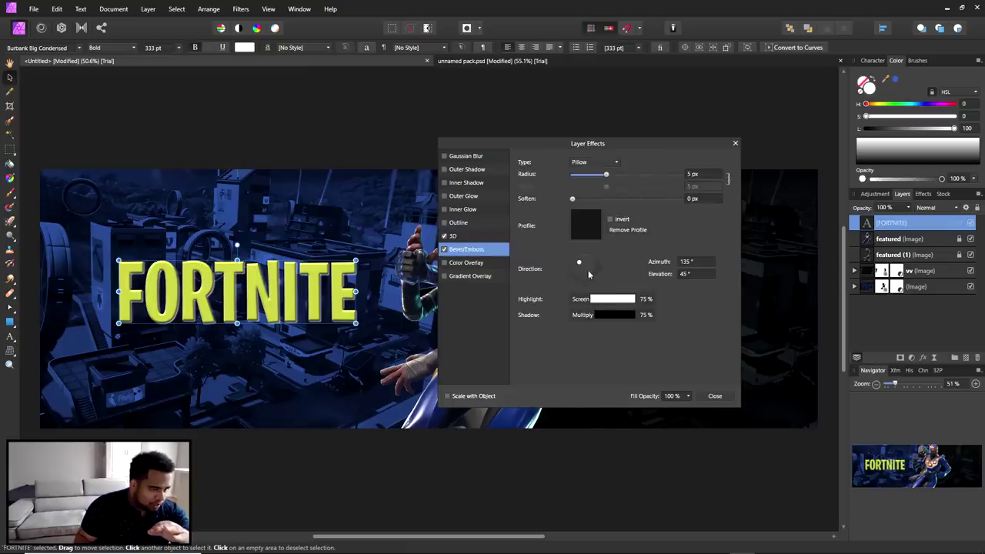
{"action": "left_click", "coordinate": [600, 300]}
{"action": "left_click", "coordinate": [522, 332]}
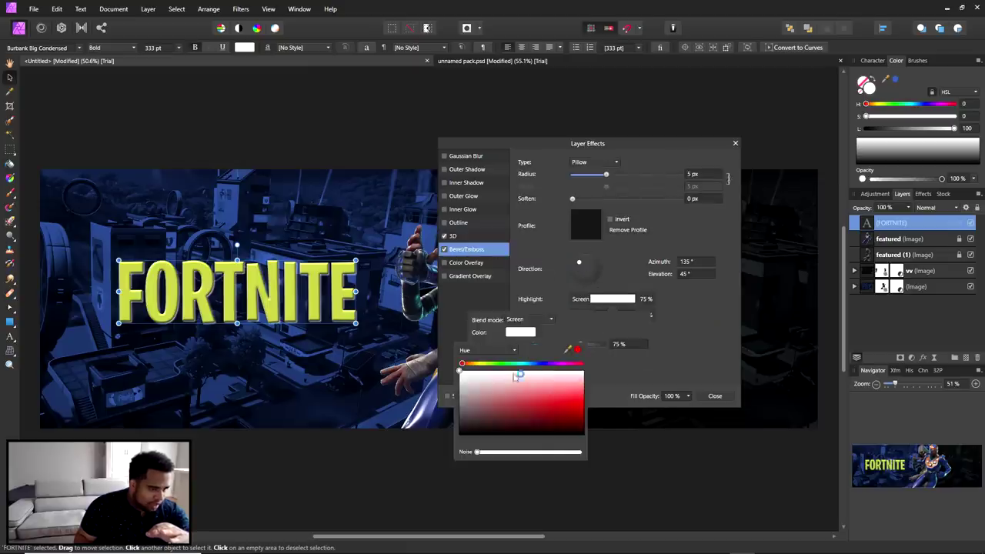
{"action": "left_click", "coordinate": [485, 364]}
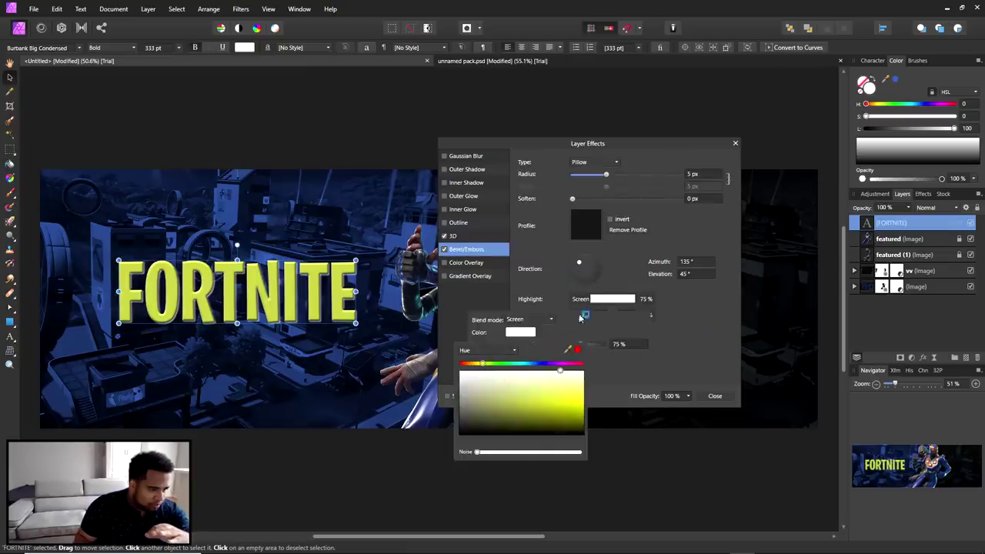
{"action": "left_click", "coordinate": [537, 333]}
{"action": "left_click", "coordinate": [560, 379]}
{"action": "left_click_drag", "start_coordinate": [561, 379], "coordinate": [570, 400]}
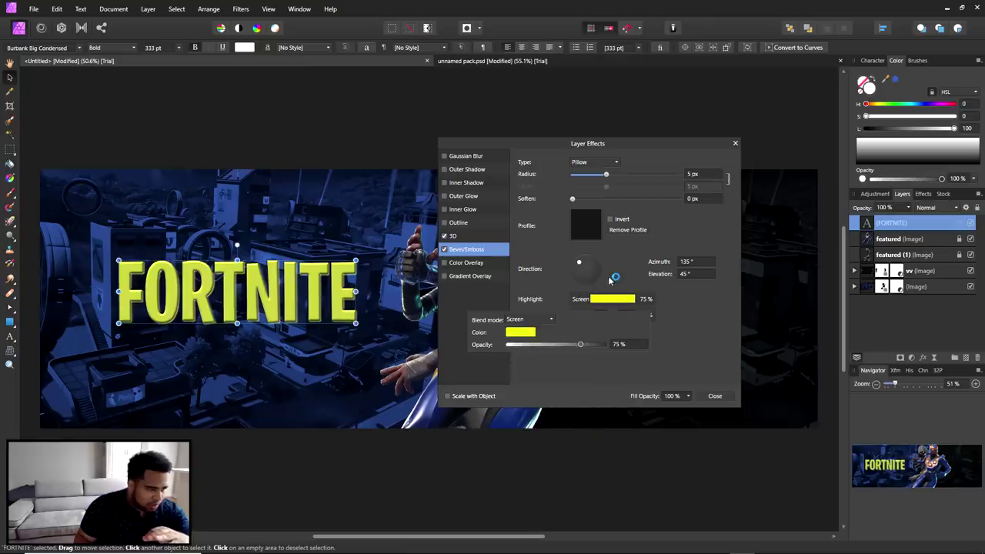
{"action": "left_click_drag", "start_coordinate": [578, 250], "coordinate": [588, 268]}
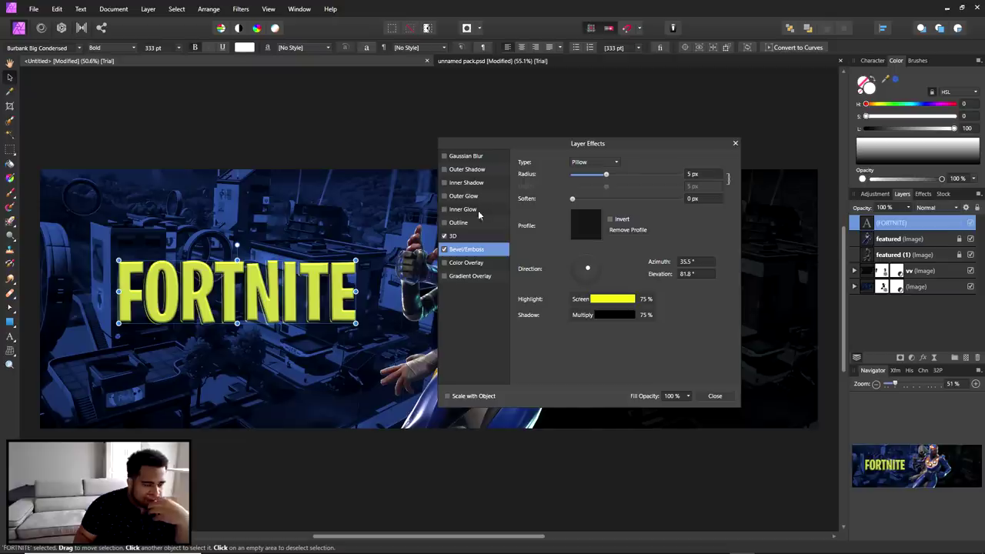
Add a solid black outside outline with a 4.9 px radius to the FORTNITE text
{"action": "left_click", "coordinate": [444, 223]}
{"action": "left_click", "coordinate": [459, 224]}
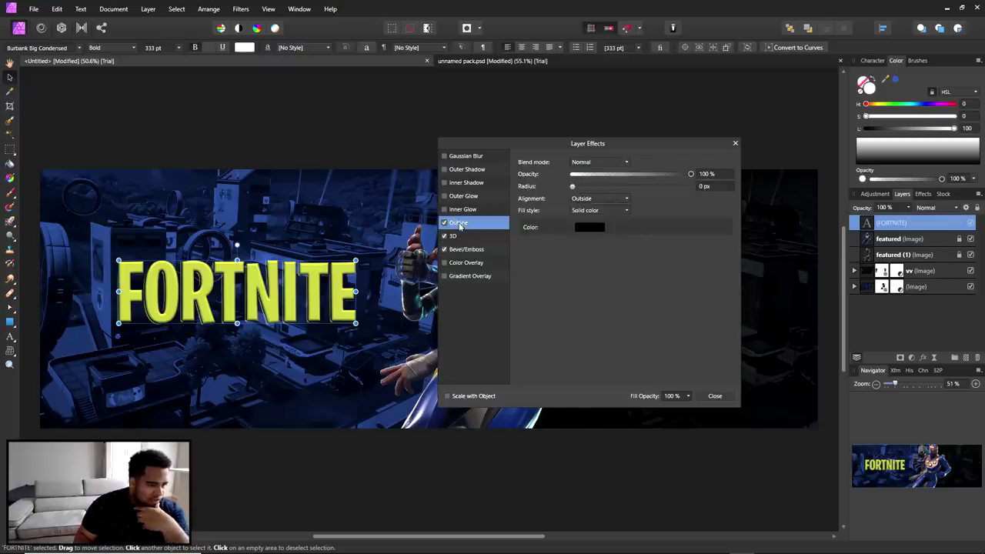
{"action": "left_click_drag", "start_coordinate": [572, 186], "coordinate": [609, 188]}
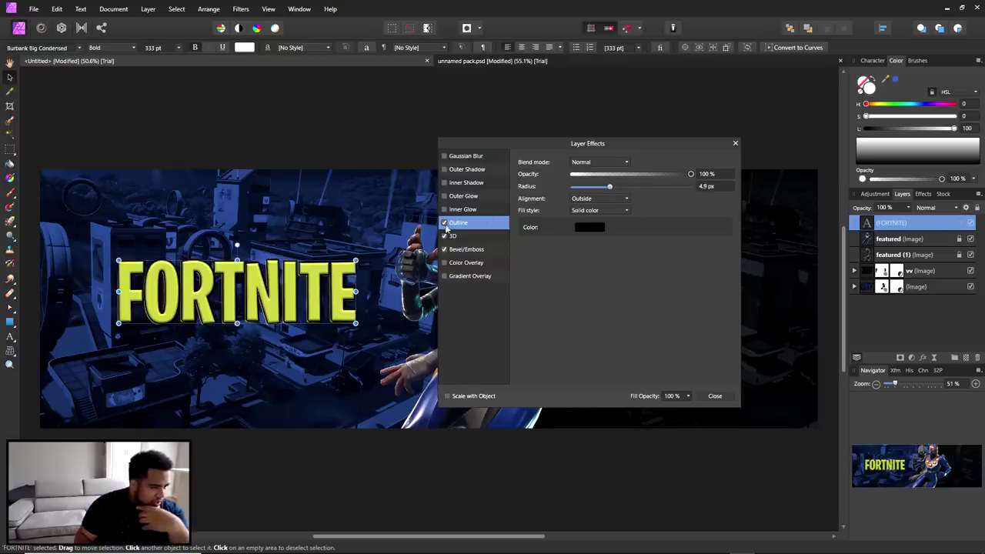
Turn off all layer effects on the FORTNITE text and nudge the plain white title slightly
{"action": "left_click", "coordinate": [444, 235]}
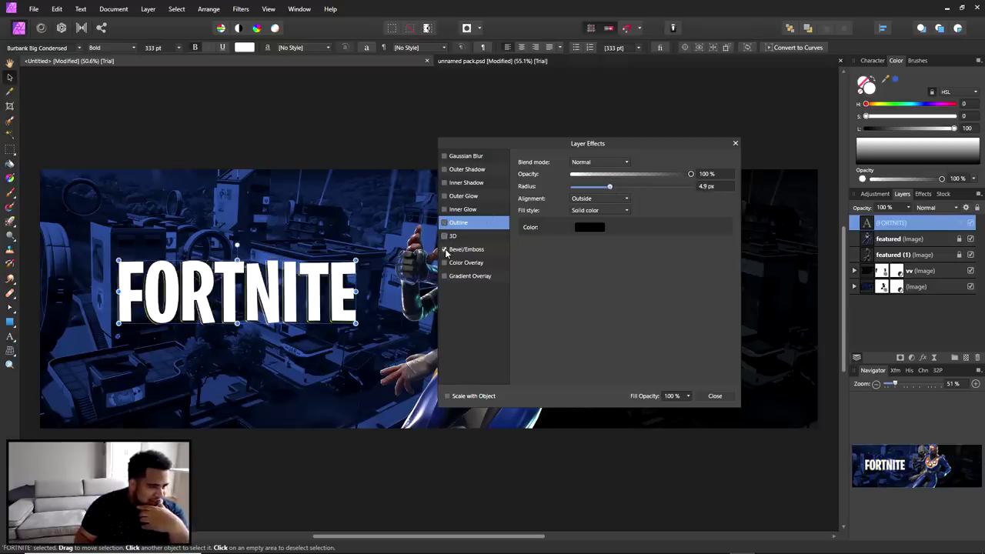
{"action": "left_click", "coordinate": [444, 251]}
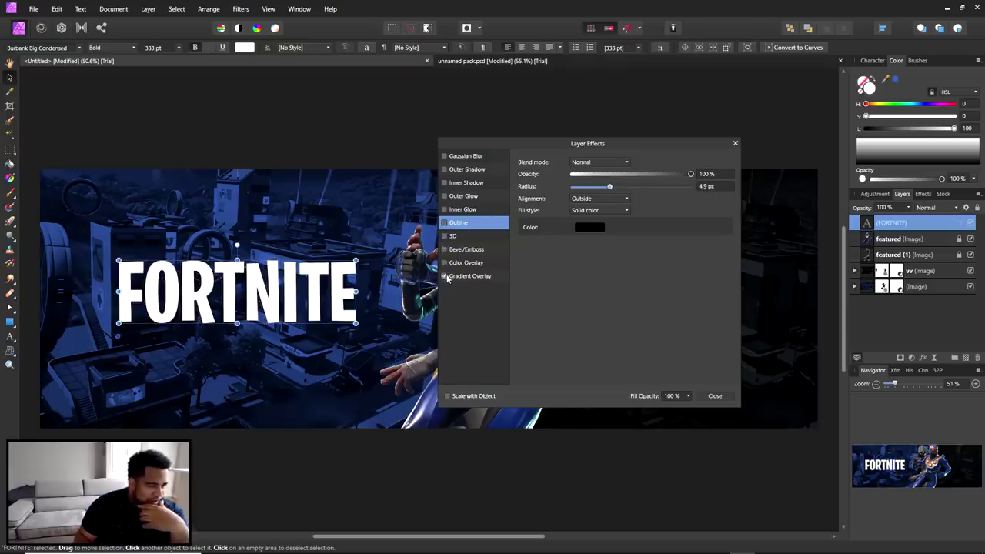
{"action": "left_click", "coordinate": [444, 276]}
{"action": "left_click", "coordinate": [444, 275]}
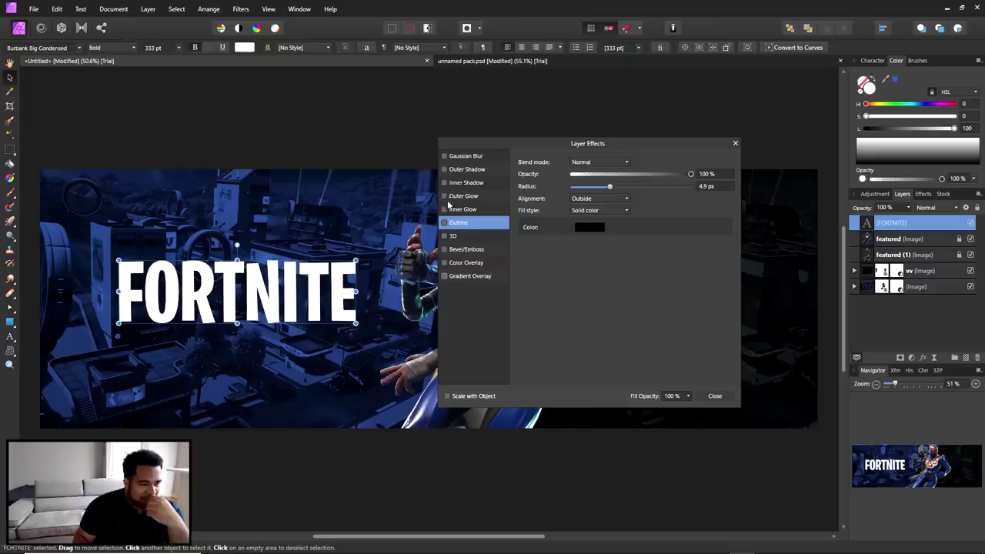
{"action": "left_click", "coordinate": [715, 396]}
{"action": "mouse_move", "coordinate": [286, 317]}
{"action": "left_mouse_down"}
{"action": "mouse_move", "coordinate": [282, 326]}
{"action": "mouse_move", "coordinate": [288, 320]}
{"action": "left_mouse_up"}
Make a black copy of the FORTNITE text, layered behind the original, and place it above the white title
{"action": "key", "text": "ctrl+j"}
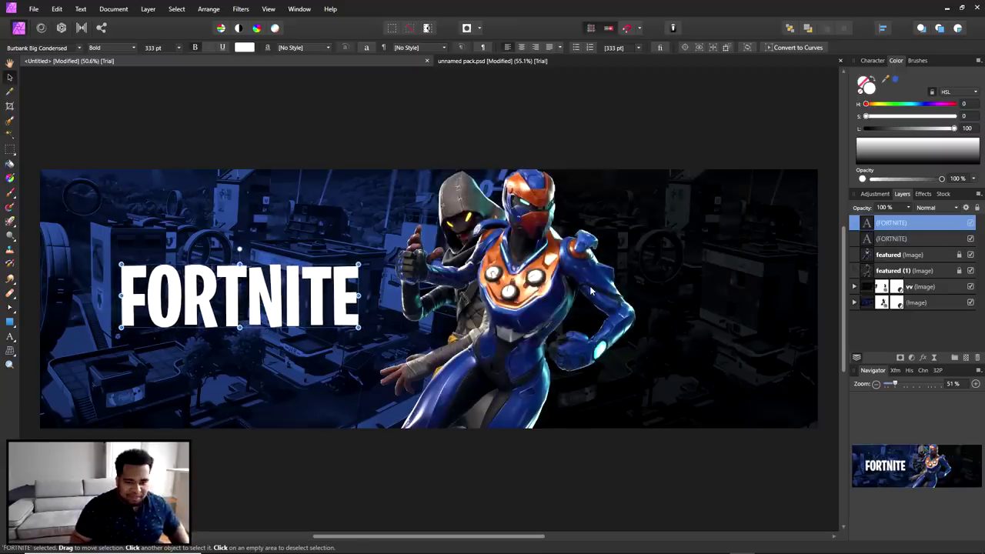
{"action": "left_click_drag", "start_coordinate": [906, 242], "coordinate": [909, 248]}
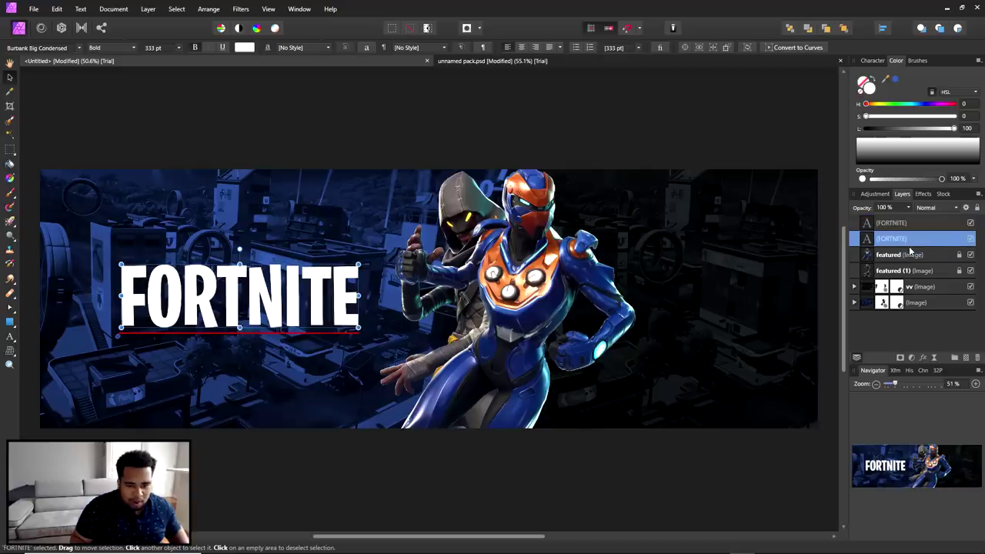
{"action": "left_click", "coordinate": [904, 154]}
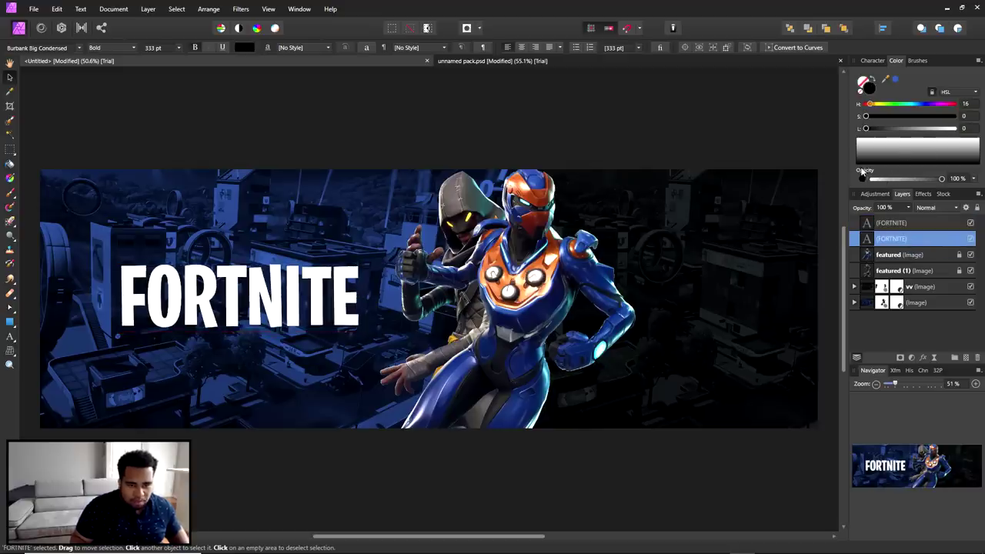
{"action": "left_click_drag", "start_coordinate": [281, 295], "coordinate": [294, 221]}
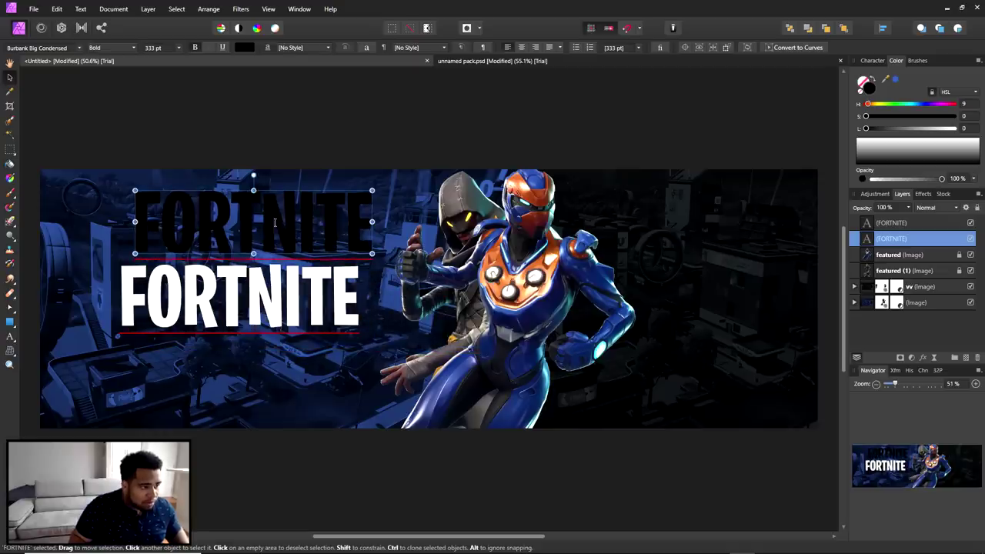
Change the wording of the black text copy to WHAT
{"action": "double_click", "coordinate": [274, 224]}
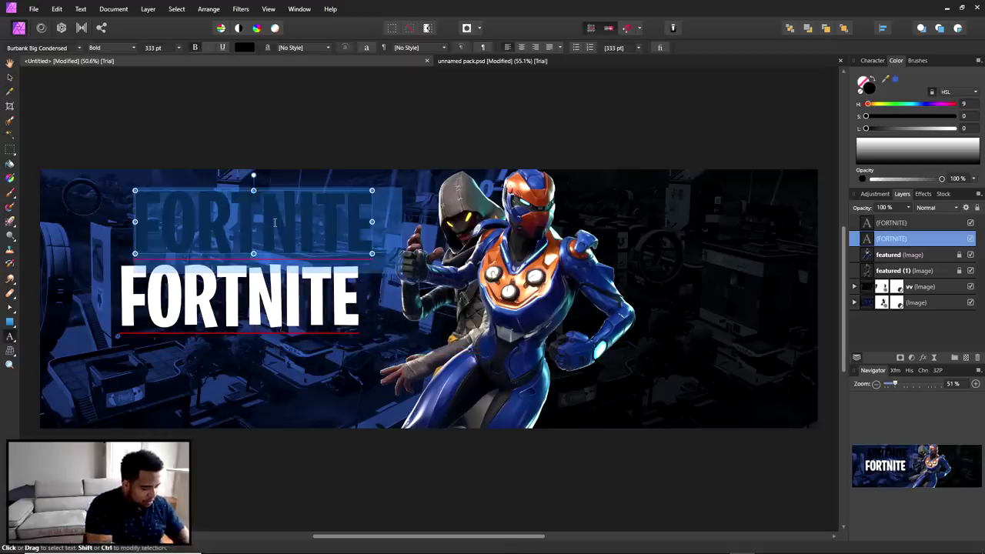
{"action": "type", "text": "WHAT"}
{"action": "key", "text": "Escape"}
{"action": "left_click", "coordinate": [9, 78]}
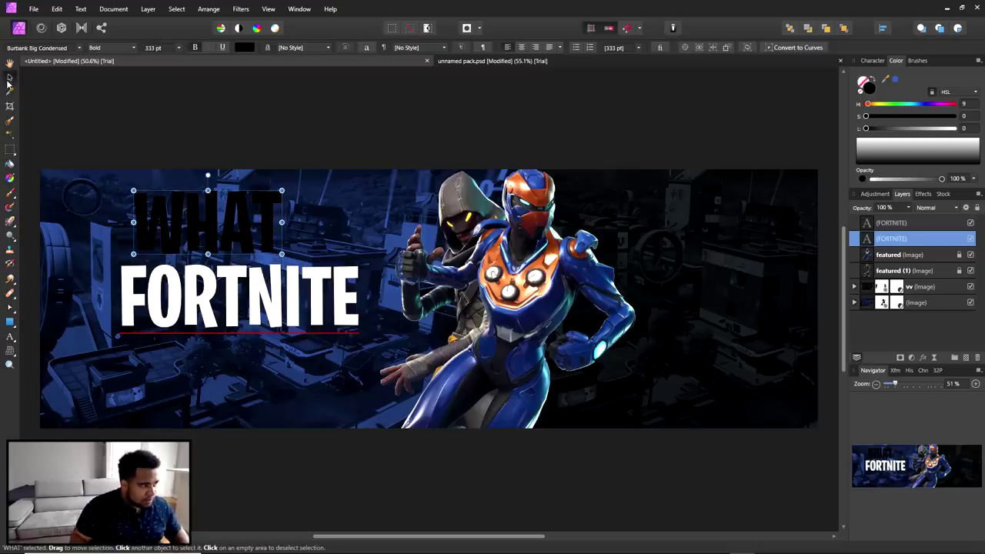
Duplicate the WHAT text beside itself and change the copy's wording to WTEW
{"action": "left_click_drag", "start_coordinate": [202, 225], "coordinate": [380, 223]}
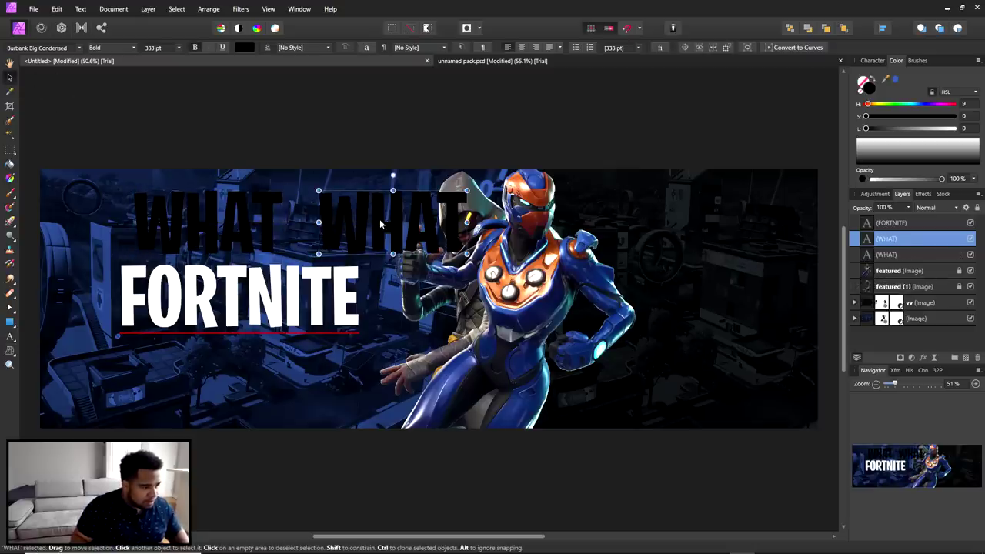
{"action": "double_click", "coordinate": [380, 223]}
{"action": "type", "text": "WTEW"}
{"action": "left_click", "coordinate": [9, 79]}
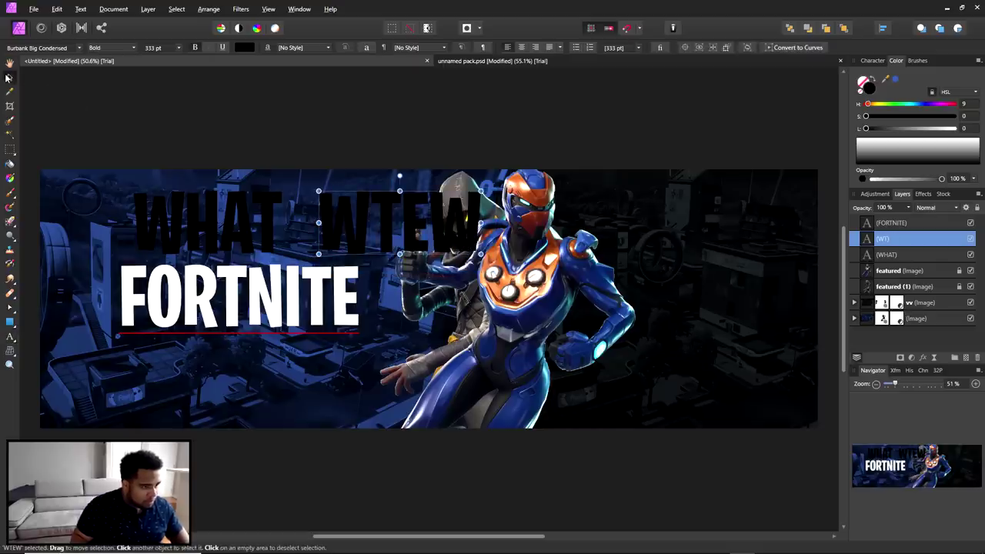
{"action": "left_click", "coordinate": [271, 124]}
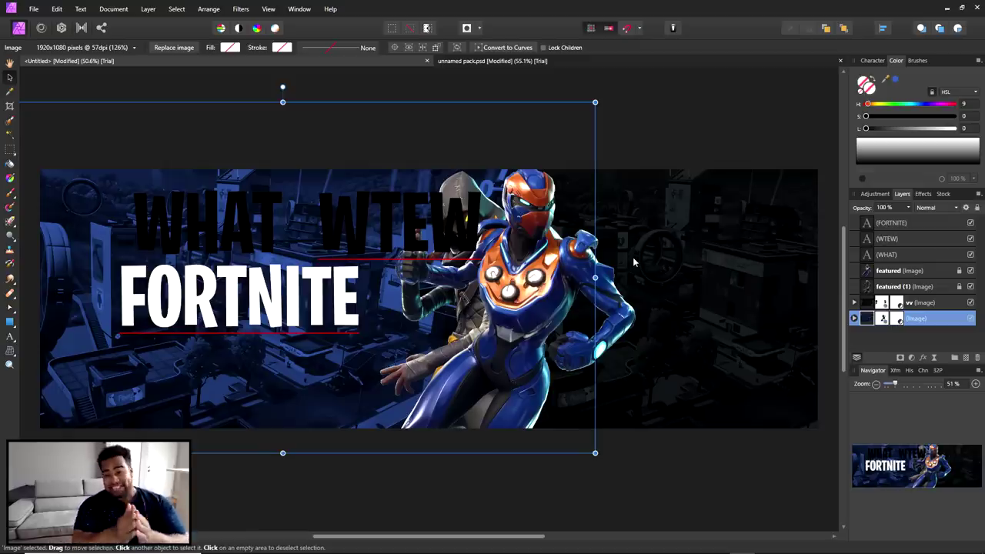
Delete the black WTEW and WHAT texts
{"action": "left_click", "coordinate": [893, 254]}
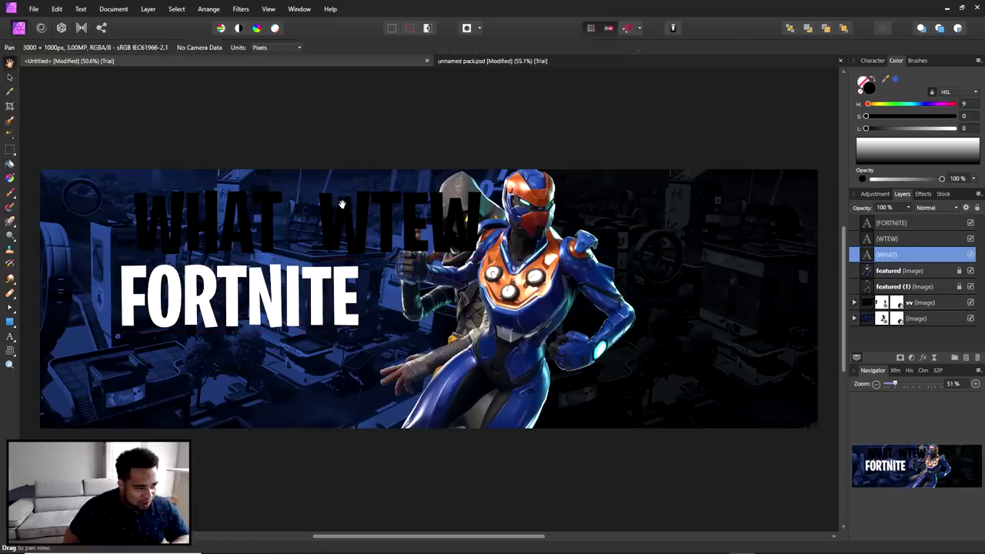
{"action": "left_click", "coordinate": [375, 229]}
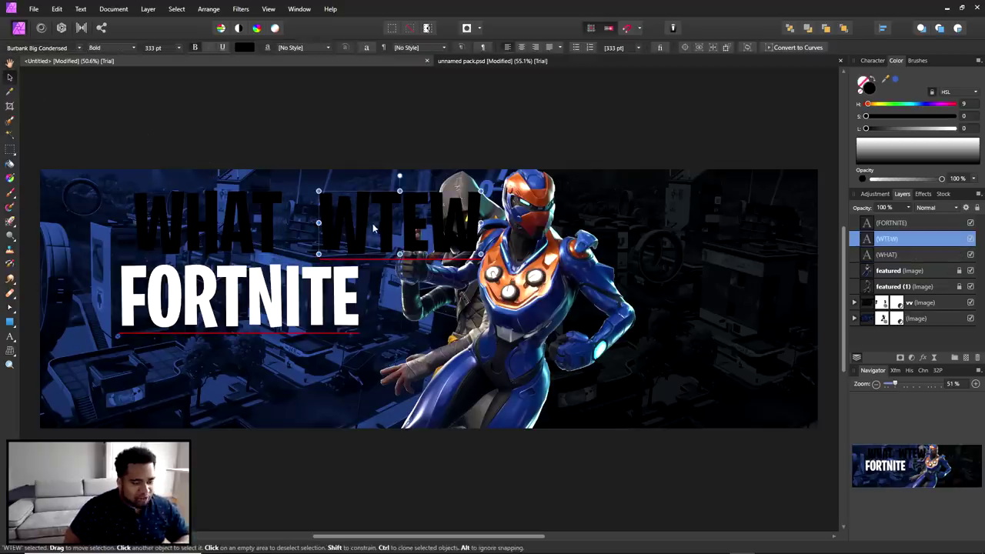
{"action": "key", "text": "Delete"}
{"action": "key", "text": "Delete"}
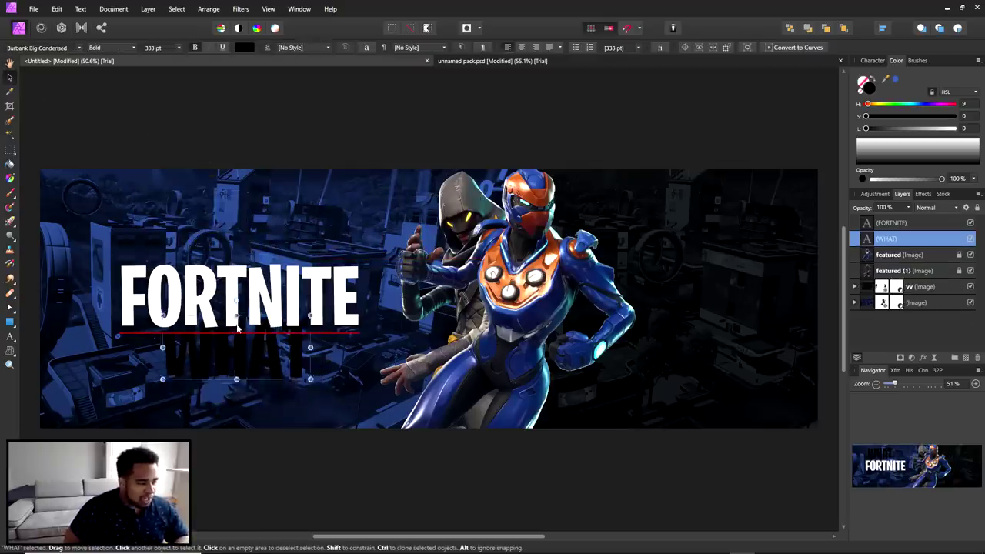
{"action": "left_click", "coordinate": [921, 239]}
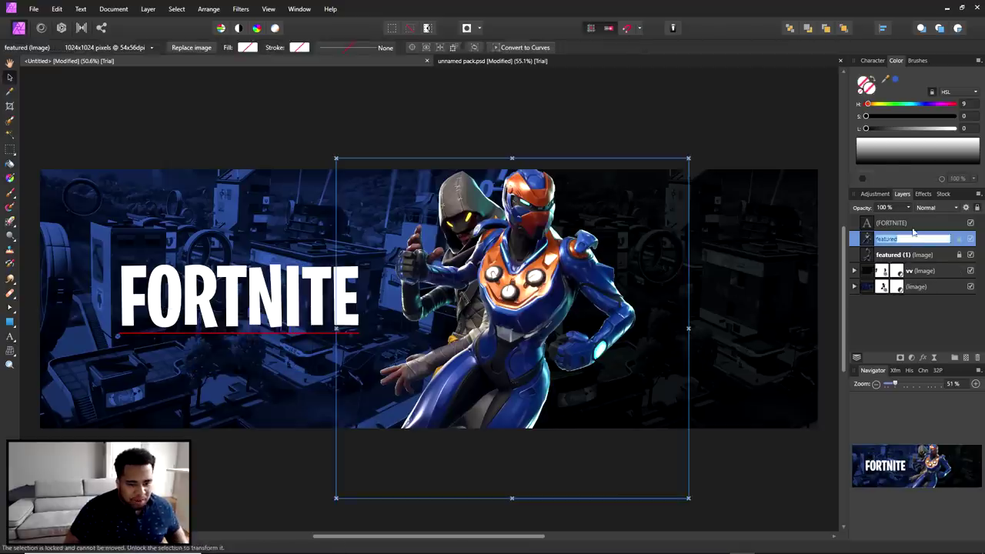
Duplicate the FORTNITE text, place the copy beneath the original layer and colour it black
{"action": "left_click", "coordinate": [923, 224]}
{"action": "key", "text": "ctrl+j"}
{"action": "left_click", "coordinate": [917, 238]}
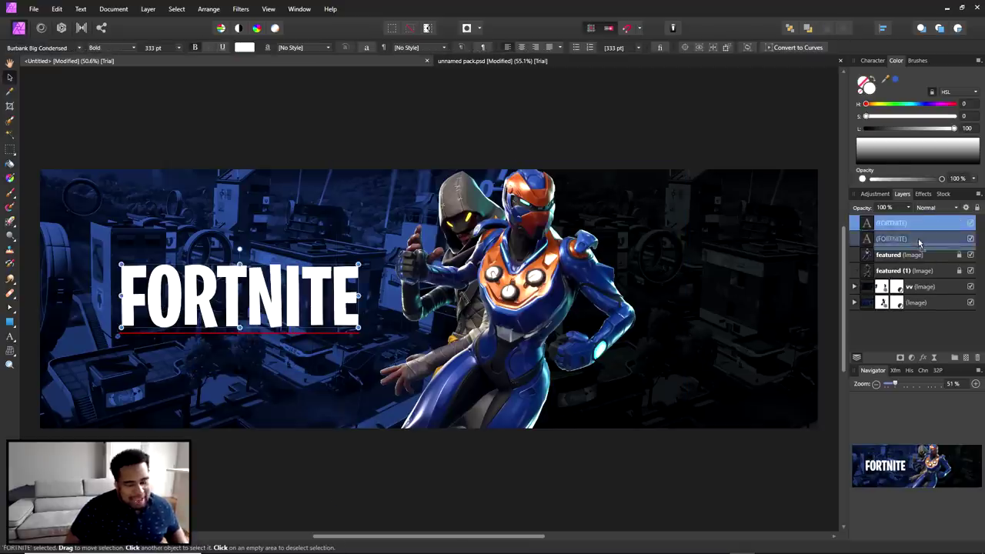
{"action": "left_click", "coordinate": [882, 154]}
{"action": "left_click_drag", "start_coordinate": [882, 154], "coordinate": [868, 171]}
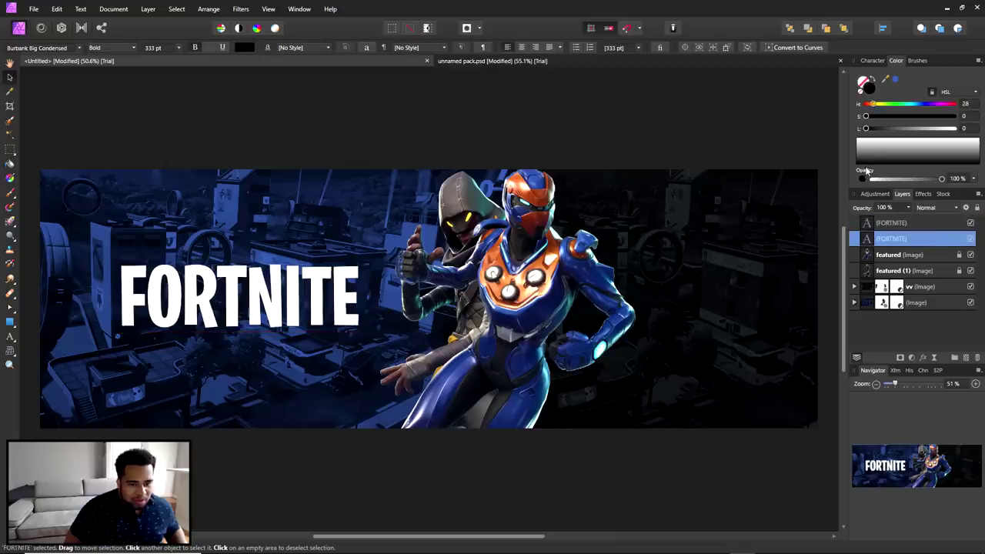
Offset the black FORTNITE copy slightly below the white title and enlarge it a little
{"action": "left_click_drag", "start_coordinate": [316, 298], "coordinate": [311, 297]}
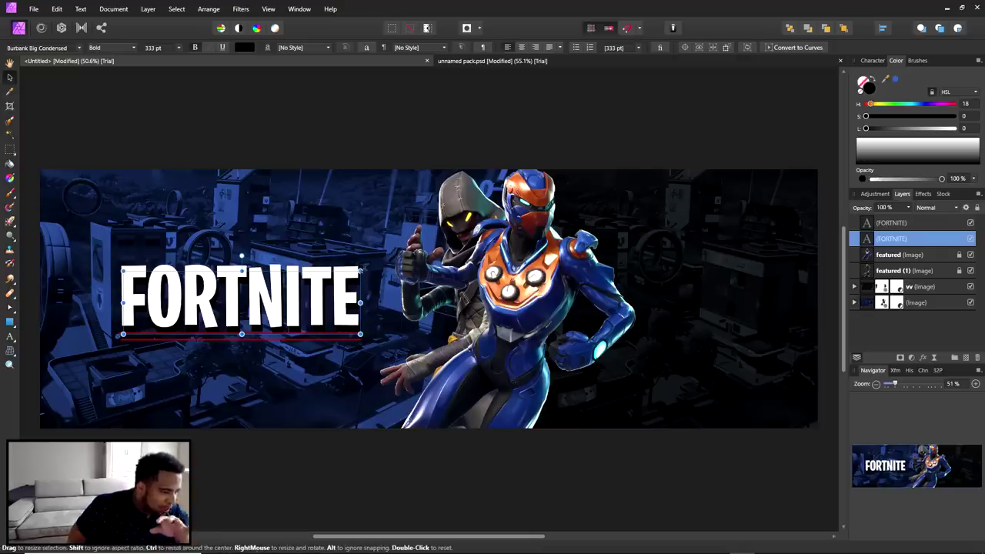
{"action": "left_click_drag", "start_coordinate": [360, 268], "coordinate": [342, 288]}
Apply a Gaussian Blur with a radius of 3.2 px to the black FORTNITE copy
{"action": "left_click", "coordinate": [175, 9]}
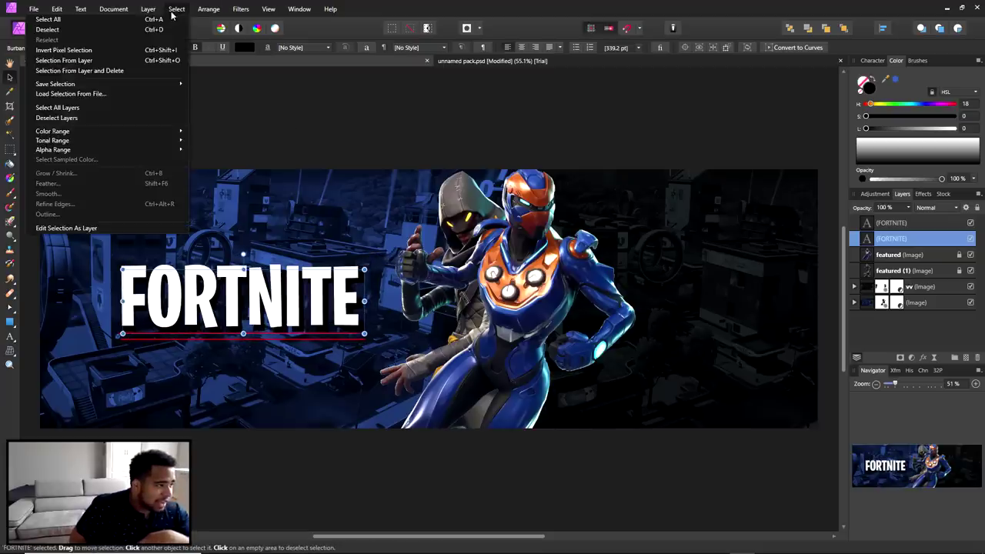
{"action": "mouse_move", "coordinate": [206, 9]}
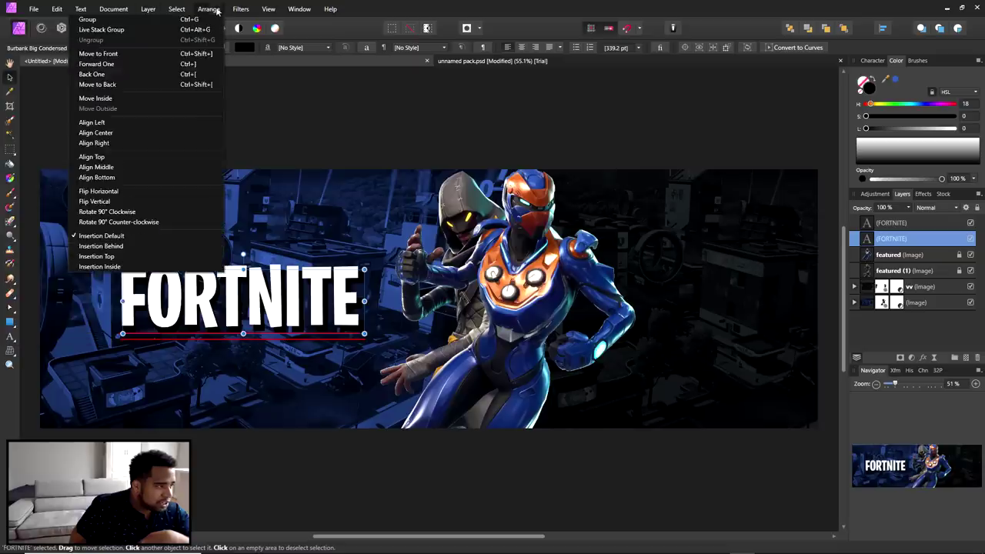
{"action": "mouse_move", "coordinate": [240, 9]}
{"action": "mouse_move", "coordinate": [165, 18]}
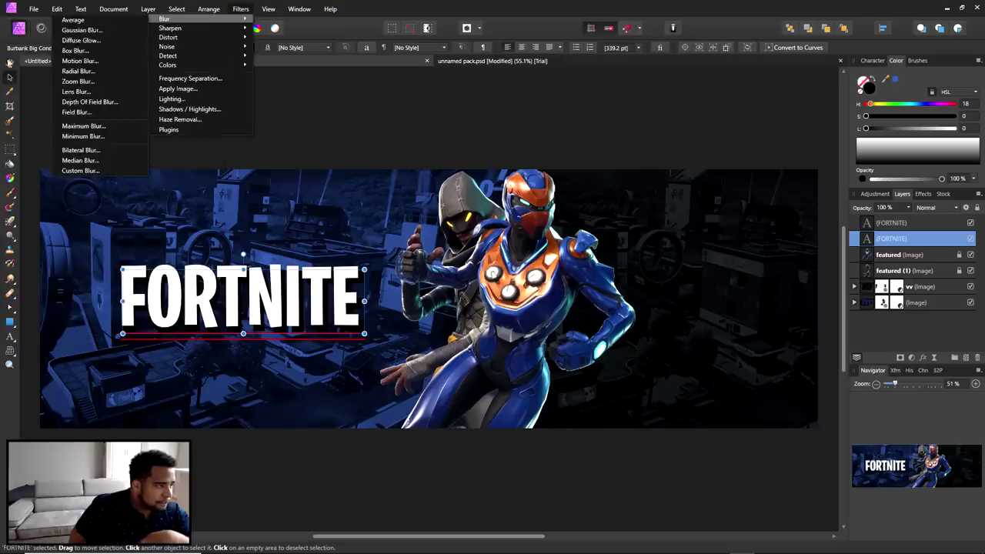
{"action": "left_click", "coordinate": [89, 30]}
{"action": "mouse_move", "coordinate": [699, 491]}
{"action": "left_mouse_down"}
{"action": "mouse_move", "coordinate": [682, 490]}
{"action": "mouse_move", "coordinate": [694, 489]}
{"action": "left_mouse_up"}
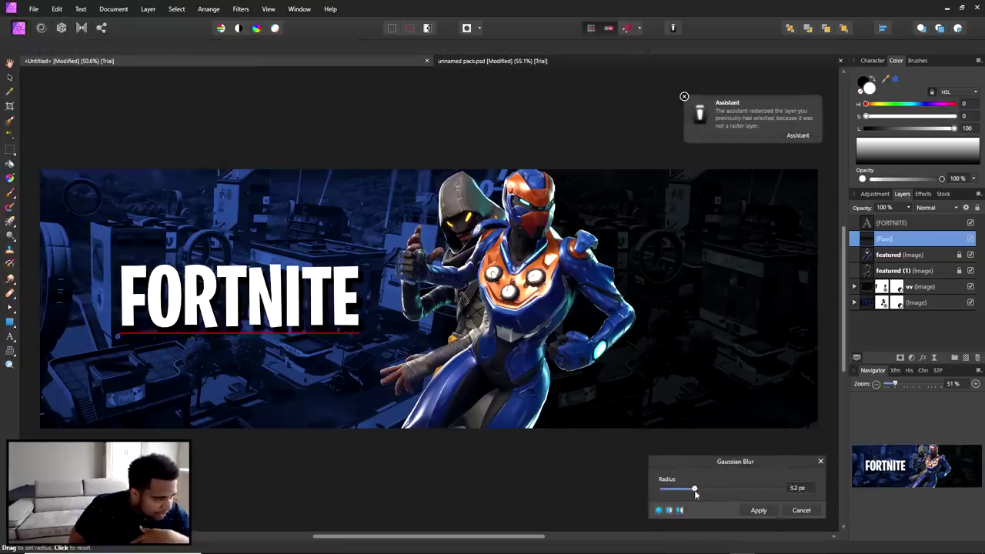
{"action": "left_click", "coordinate": [761, 510]}
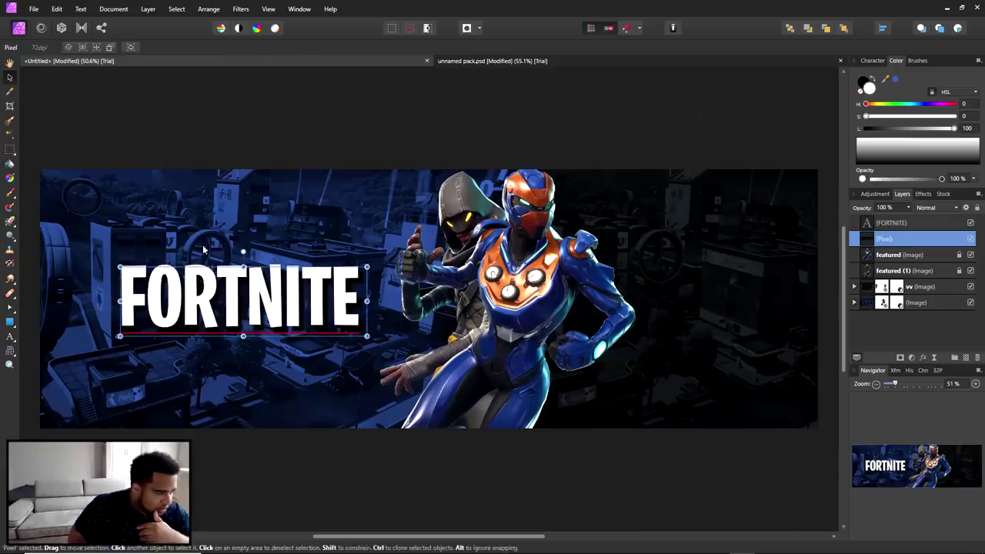
{"action": "left_click", "coordinate": [227, 198]}
{"action": "left_click", "coordinate": [642, 121]}
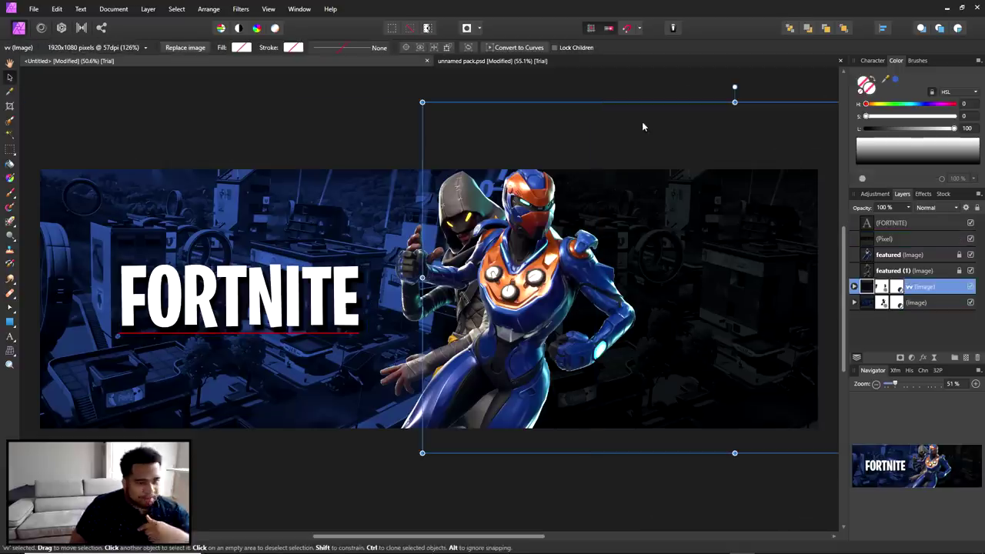
Add an empty pixel layer above the white FORTNITE text and activate the Paint Brush tool
{"action": "key", "text": "space"}
{"action": "left_click_drag", "start_coordinate": [593, 114], "coordinate": [558, 121]}
{"action": "left_click", "coordinate": [924, 335]}
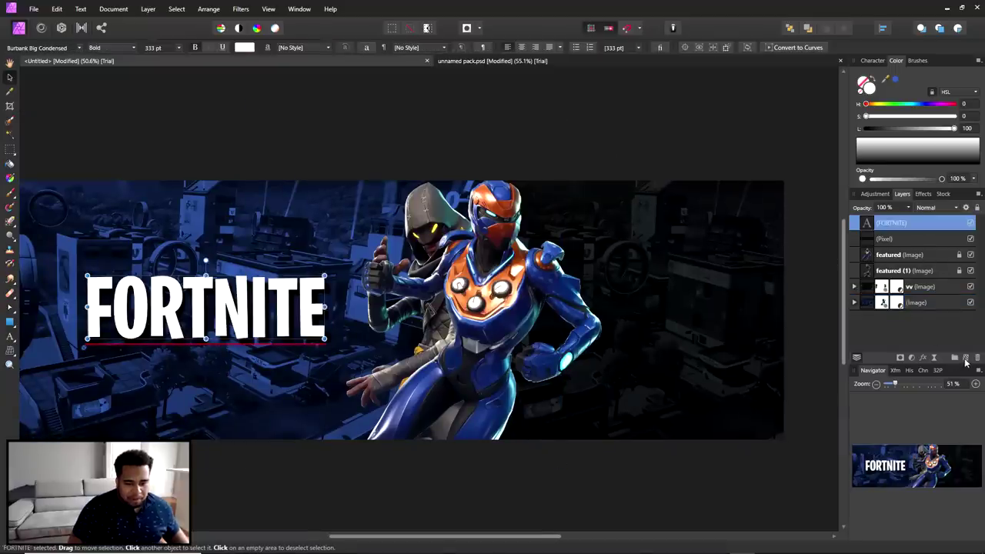
{"action": "left_click", "coordinate": [966, 358]}
{"action": "left_click", "coordinate": [10, 194]}
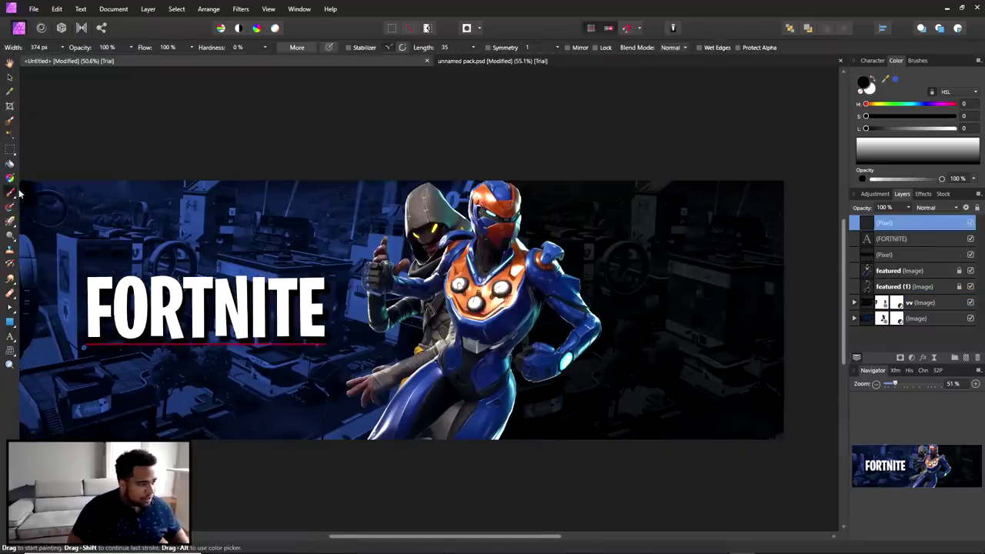
{"action": "left_click", "coordinate": [10, 194]}
{"action": "left_click", "coordinate": [46, 193]}
Try a black brush stroke with a width of 2522 px over the characters and undo it
{"action": "left_click", "coordinate": [62, 47]}
{"action": "left_click_drag", "start_coordinate": [66, 60], "coordinate": [79, 60]}
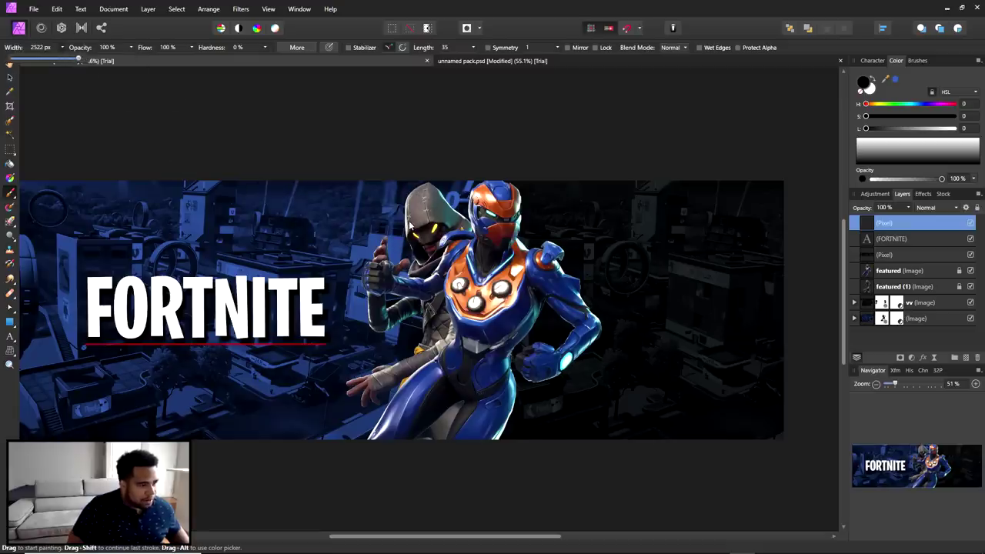
{"action": "mouse_move", "coordinate": [462, 241]}
{"action": "left_mouse_down"}
{"action": "mouse_move", "coordinate": [403, 193]}
{"action": "mouse_move", "coordinate": [412, 193]}
{"action": "mouse_move", "coordinate": [353, 123]}
{"action": "left_mouse_up"}
{"action": "key", "text": "ctrl+z"}
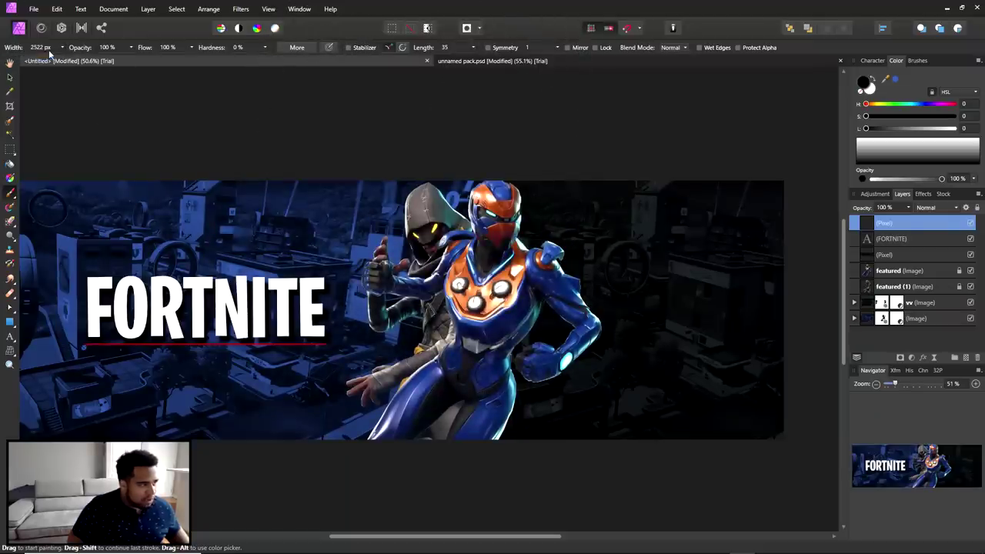
Paint a soft blue glow over the characters on the new layer with a 2850 px brush, using HSL 221, 55, 46
{"action": "left_click", "coordinate": [53, 48]}
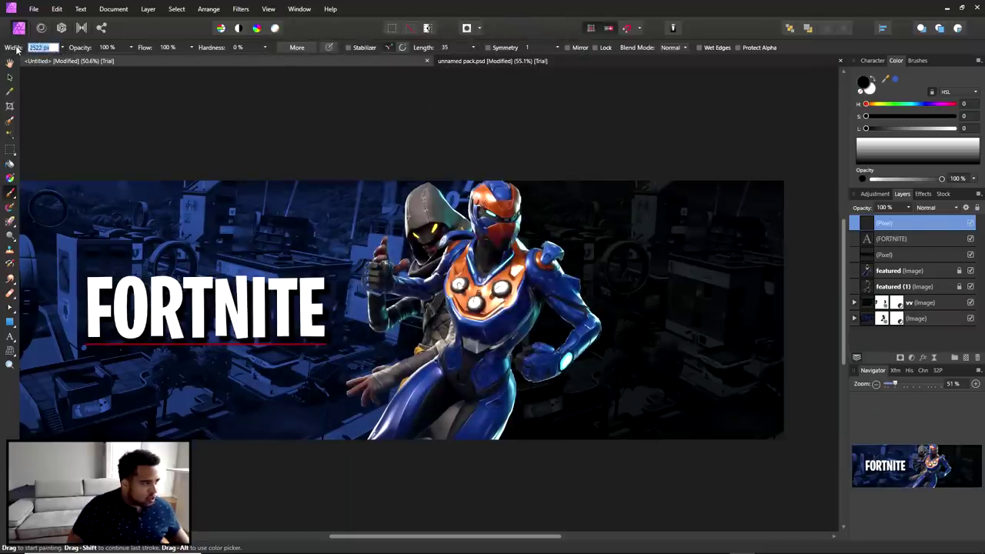
{"action": "type", "text": "3"}
{"action": "key", "text": "Return"}
{"action": "left_click_drag", "start_coordinate": [416, 185], "coordinate": [494, 158]}
{"action": "key", "text": "ctrl+z"}
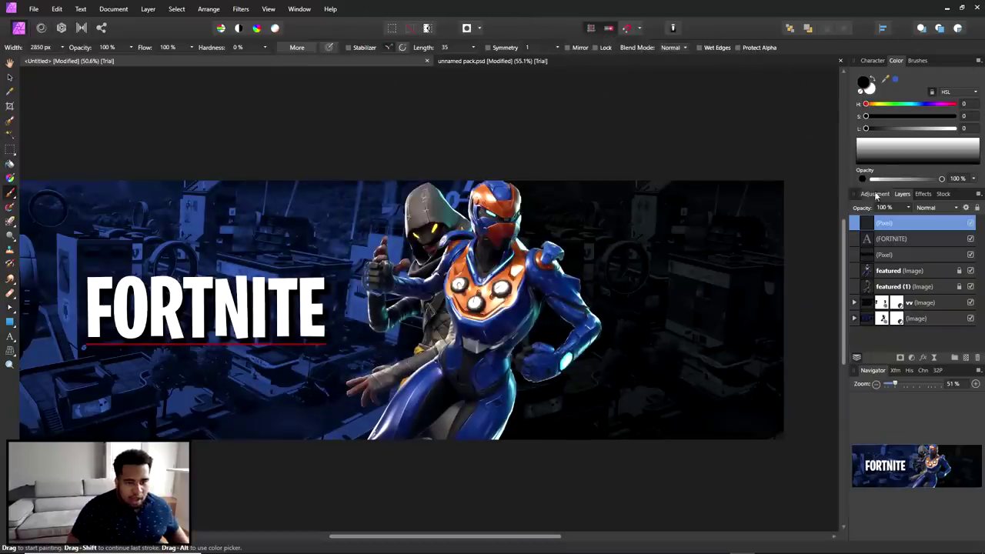
{"action": "mouse_move", "coordinate": [893, 83]}
{"action": "left_mouse_down"}
{"action": "mouse_move", "coordinate": [608, 196]}
{"action": "mouse_move", "coordinate": [493, 270]}
{"action": "mouse_move", "coordinate": [509, 275]}
{"action": "mouse_move", "coordinate": [475, 271]}
{"action": "mouse_move", "coordinate": [499, 272]}
{"action": "left_mouse_up"}
{"action": "left_click_drag", "start_coordinate": [496, 265], "coordinate": [484, 246]}
{"action": "key", "text": "ctrl+z"}
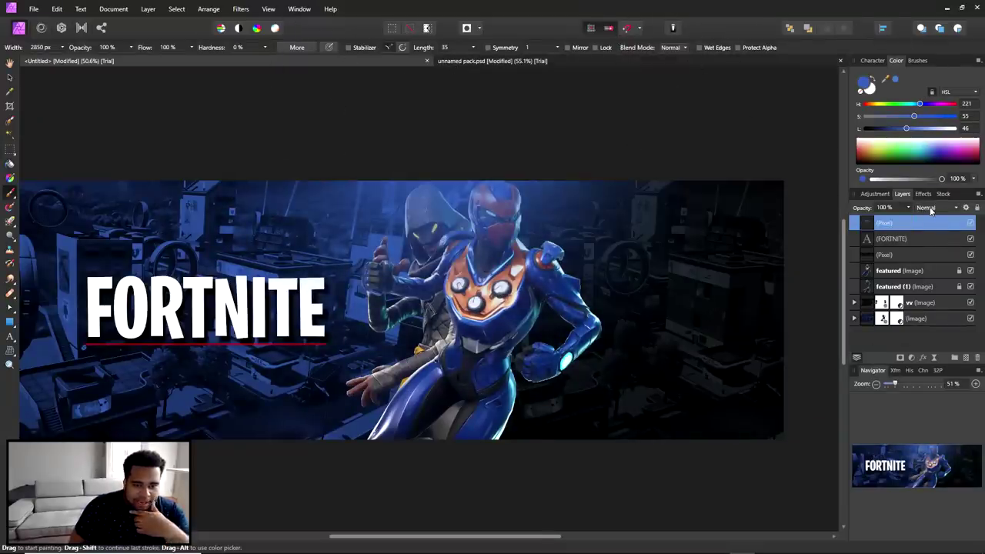
Set the blue glow layer's blend mode to Screen and deselect everything
{"action": "left_click", "coordinate": [932, 209]}
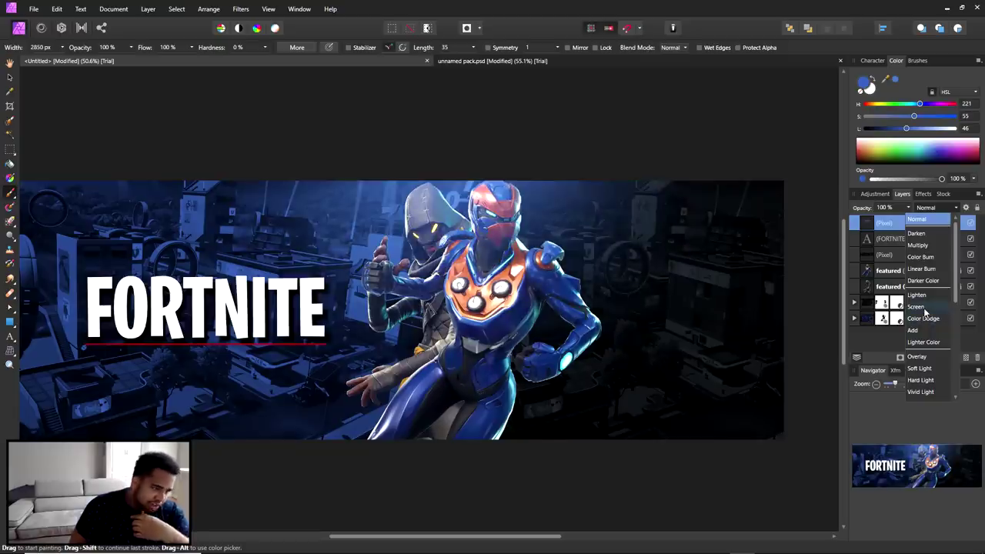
{"action": "left_click", "coordinate": [917, 308]}
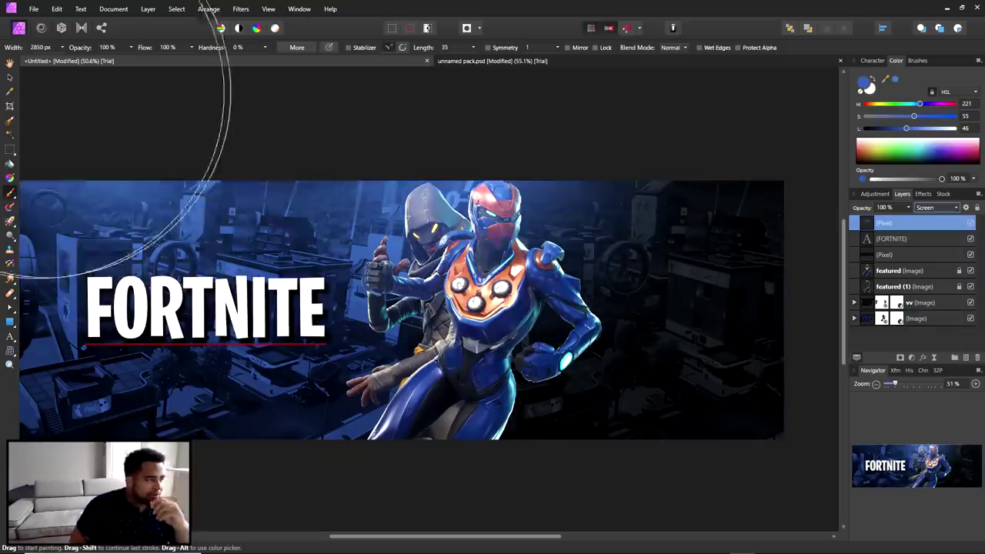
{"action": "key", "text": "v"}
{"action": "left_click", "coordinate": [555, 154]}
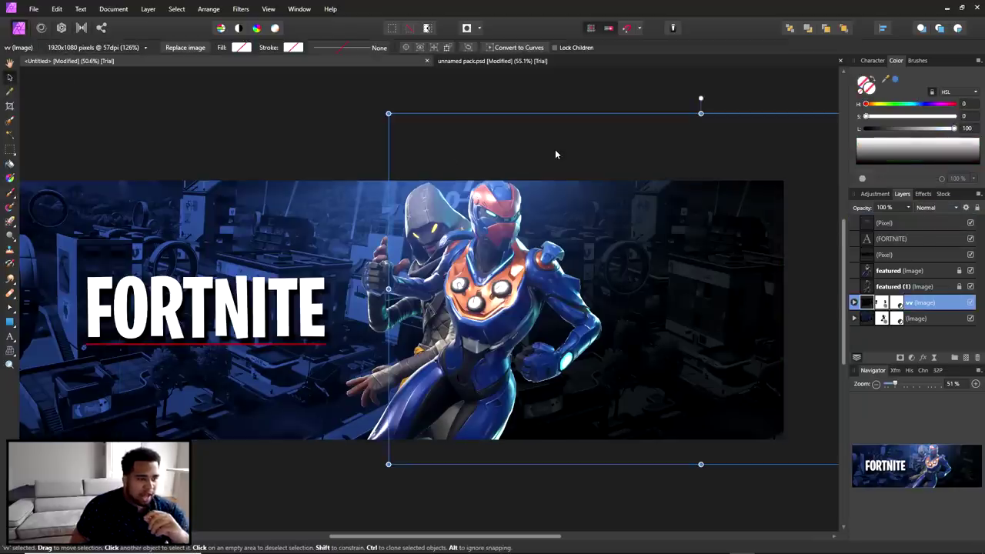
{"action": "left_click", "coordinate": [350, 98]}
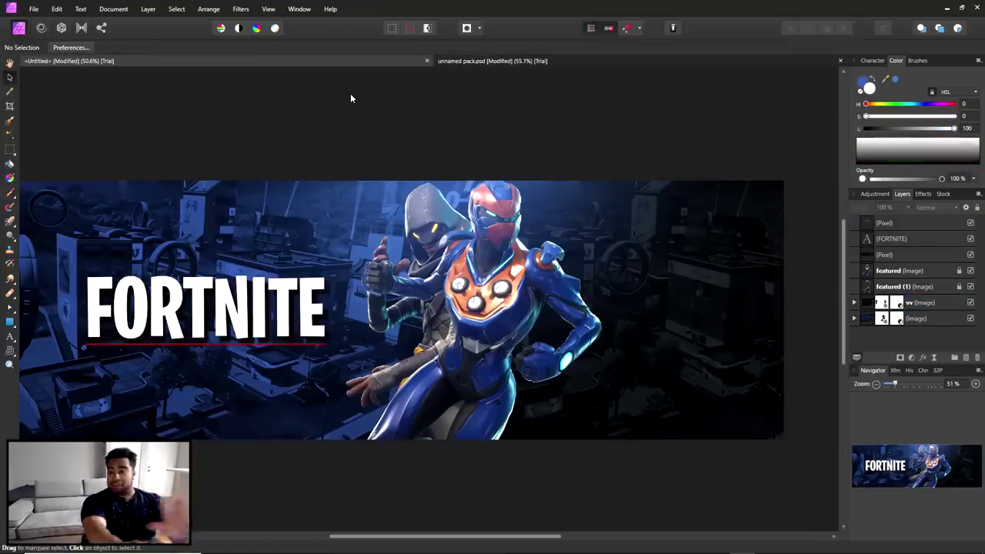
Open the export settings for a 3000 by 1000 px PNG and keep Bilinear resampling
{"action": "left_click", "coordinate": [33, 9]}
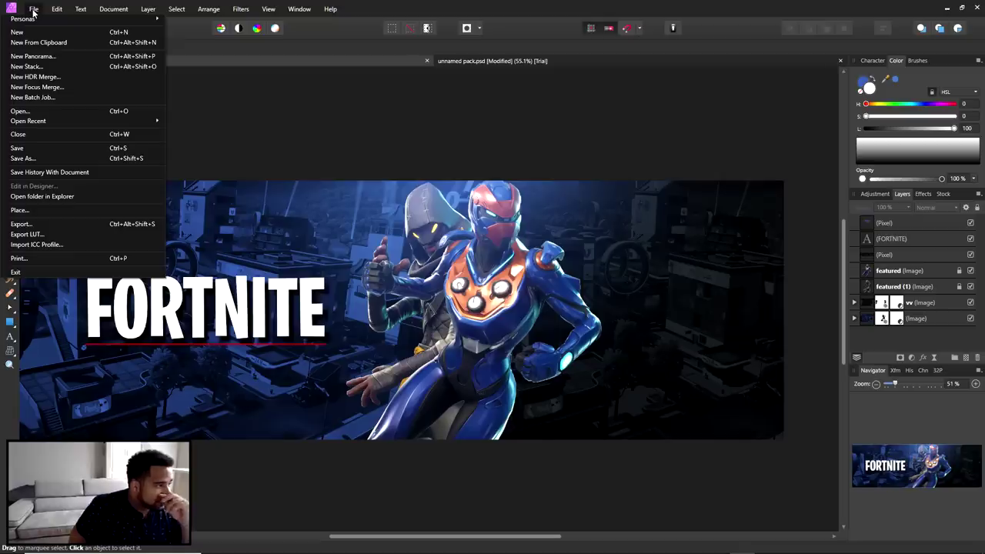
{"action": "left_click", "coordinate": [52, 223]}
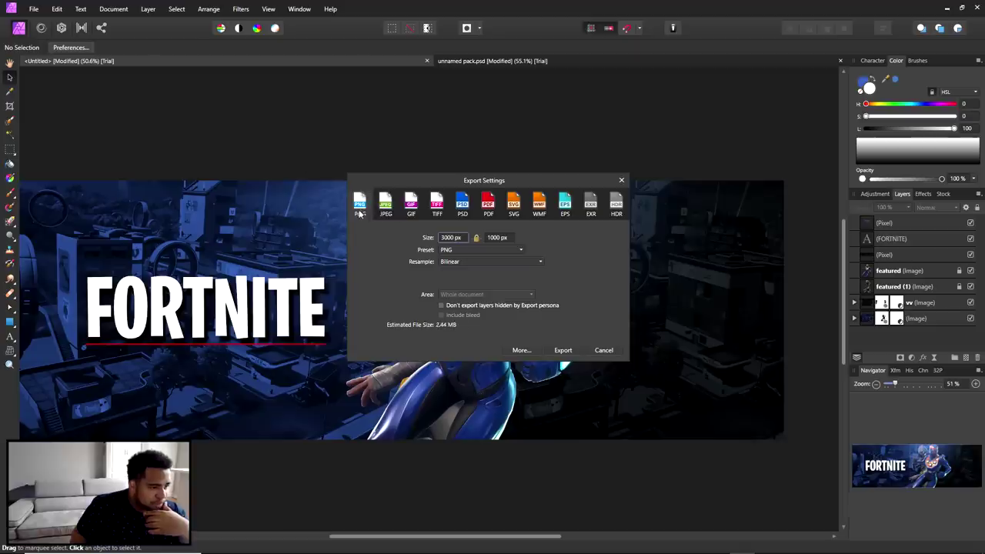
{"action": "left_click", "coordinate": [462, 261]}
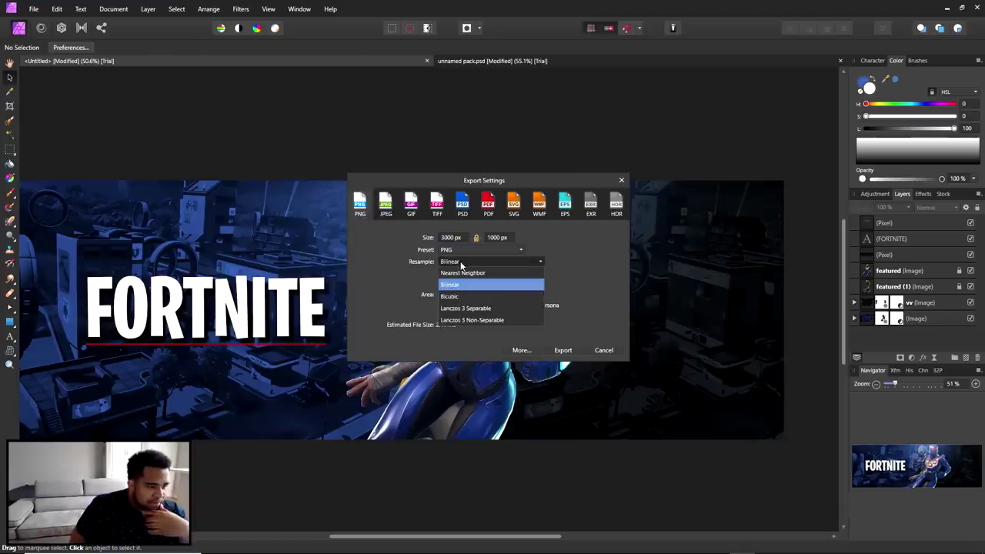
{"action": "left_click", "coordinate": [461, 263]}
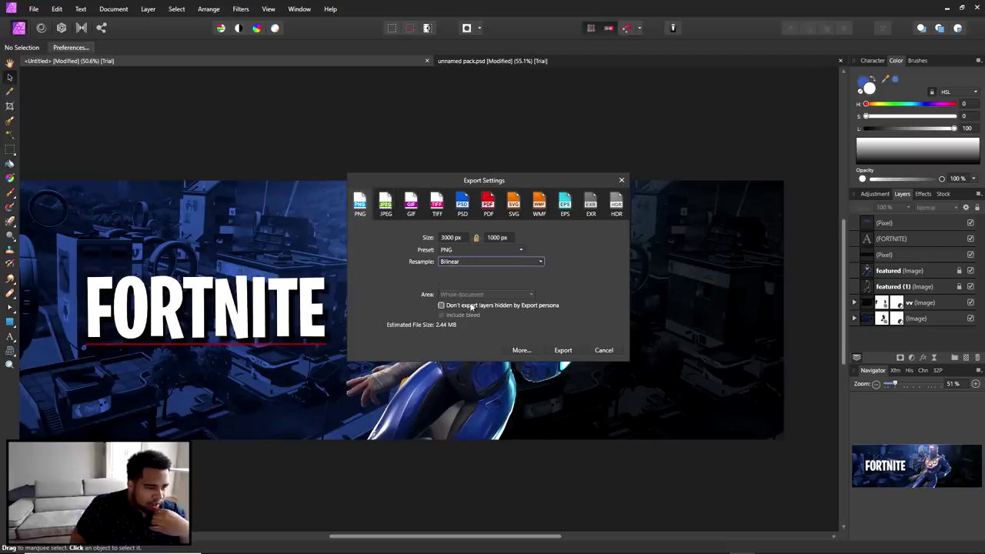
Try the PNG-8 (dithered) export preset and return to the PNG preset
{"action": "left_click", "coordinate": [481, 251]}
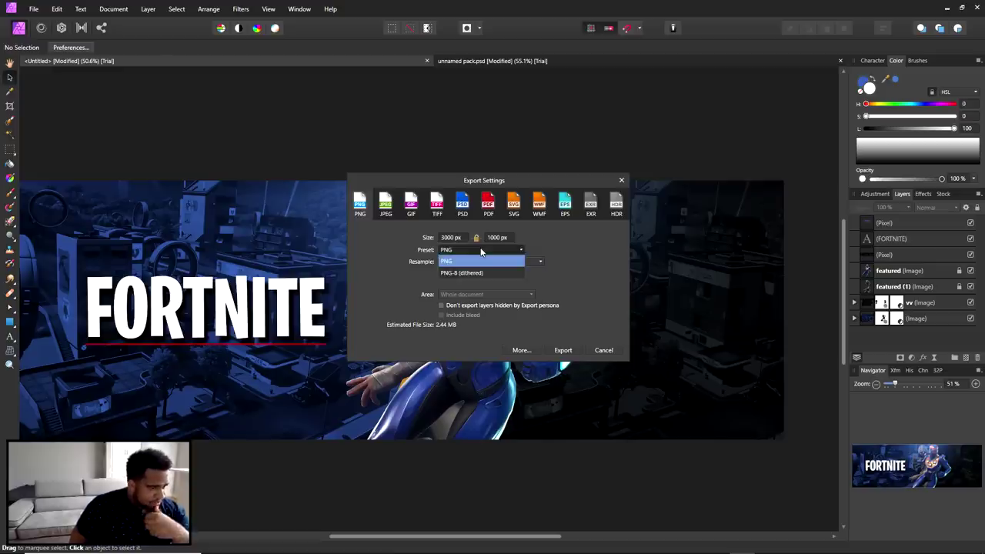
{"action": "left_click", "coordinate": [475, 272]}
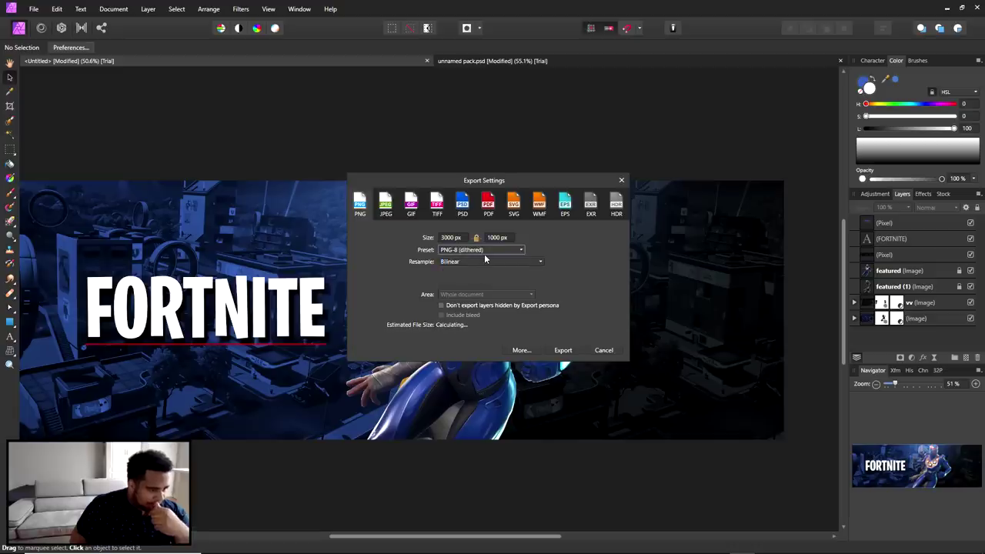
{"action": "left_click", "coordinate": [484, 251]}
{"action": "left_click", "coordinate": [472, 262]}
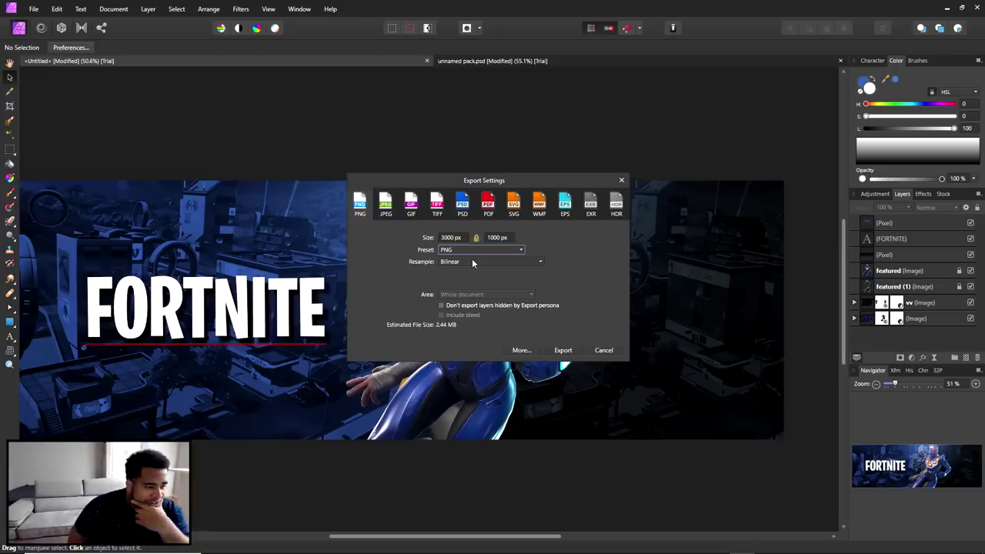
Export the header as a PNG file using the chosen settings
{"action": "left_click", "coordinate": [564, 350]}
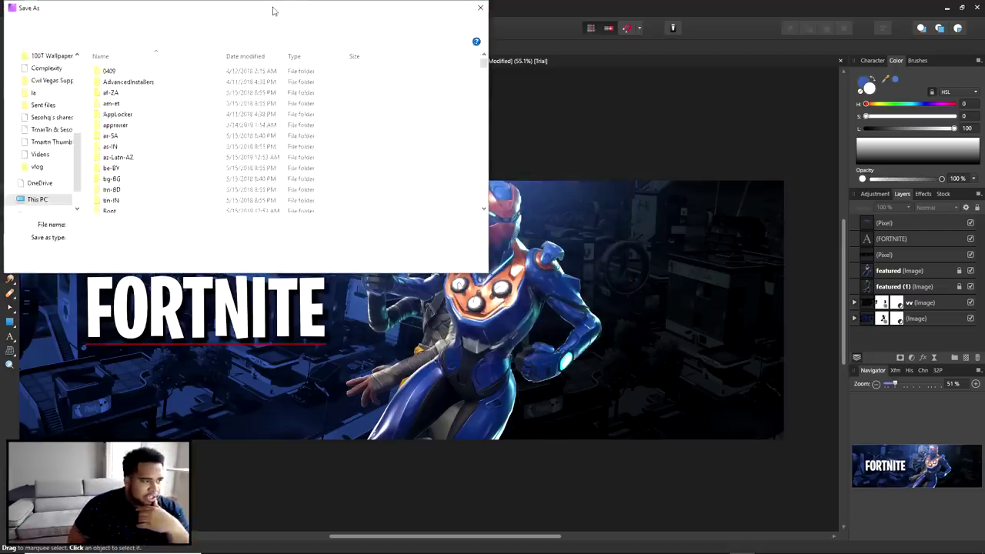
{"action": "left_click_drag", "start_coordinate": [272, 11], "coordinate": [838, 97]}
{"action": "key", "text": "Return"}
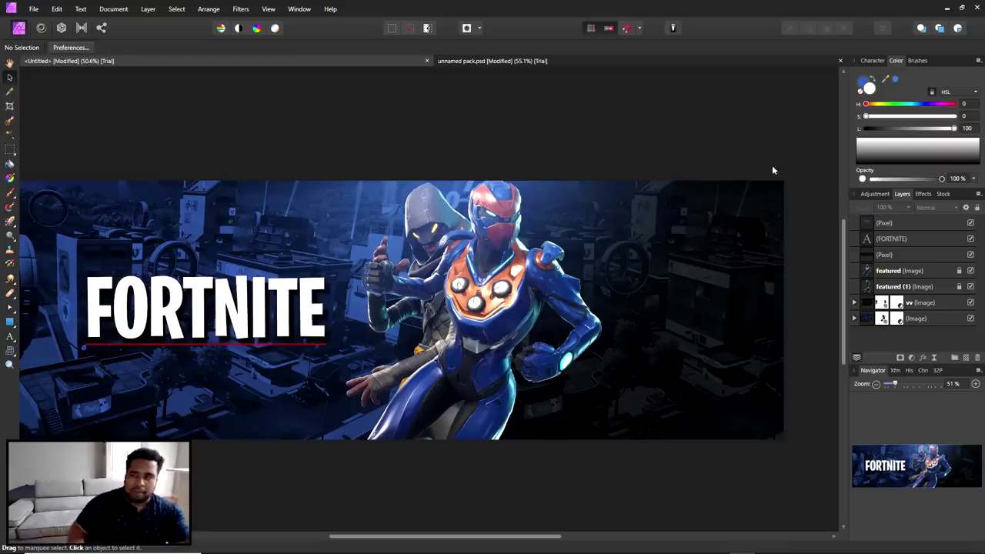
Switch to the browser to view the dark scheme Fortnite banner tutorial on YouTube and close its window
{"action": "key", "text": "alt+Tab"}
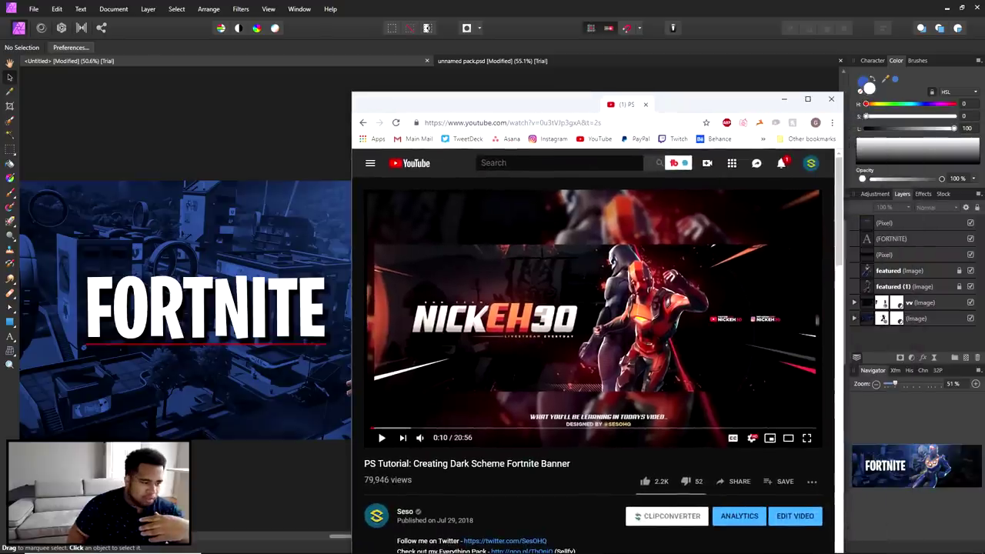
{"action": "left_click", "coordinate": [832, 100]}
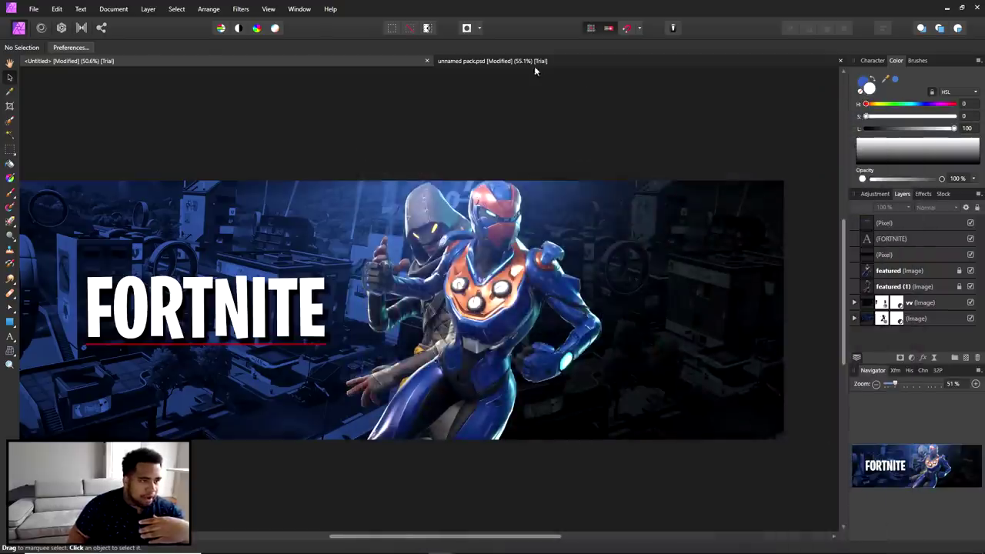
In unnamed pack.psd, hide both character images and show texture 1 of the Pattern Textures (18) group
{"action": "left_click", "coordinate": [523, 61]}
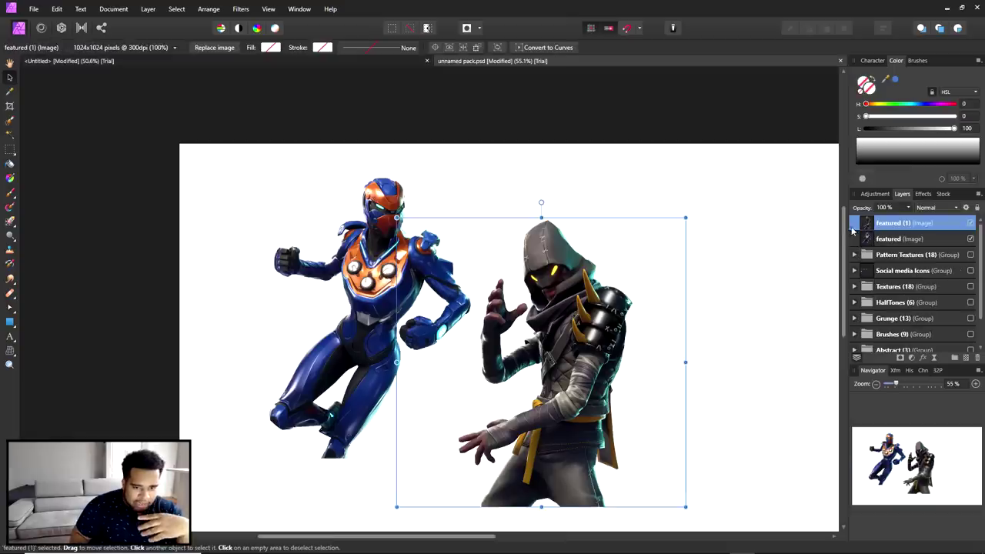
{"action": "left_click", "coordinate": [971, 223]}
{"action": "left_click", "coordinate": [970, 238]}
{"action": "left_click", "coordinate": [855, 255]}
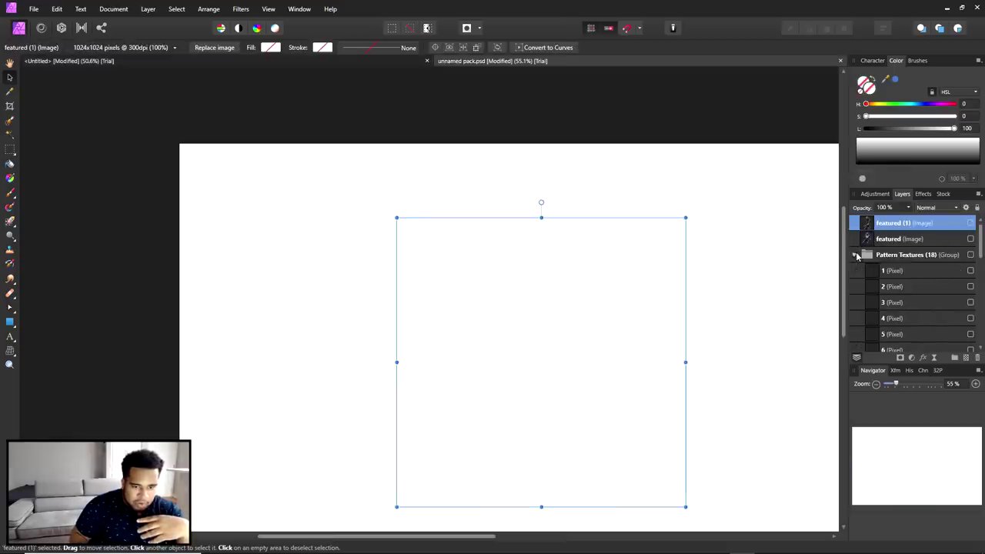
{"action": "left_click", "coordinate": [968, 271]}
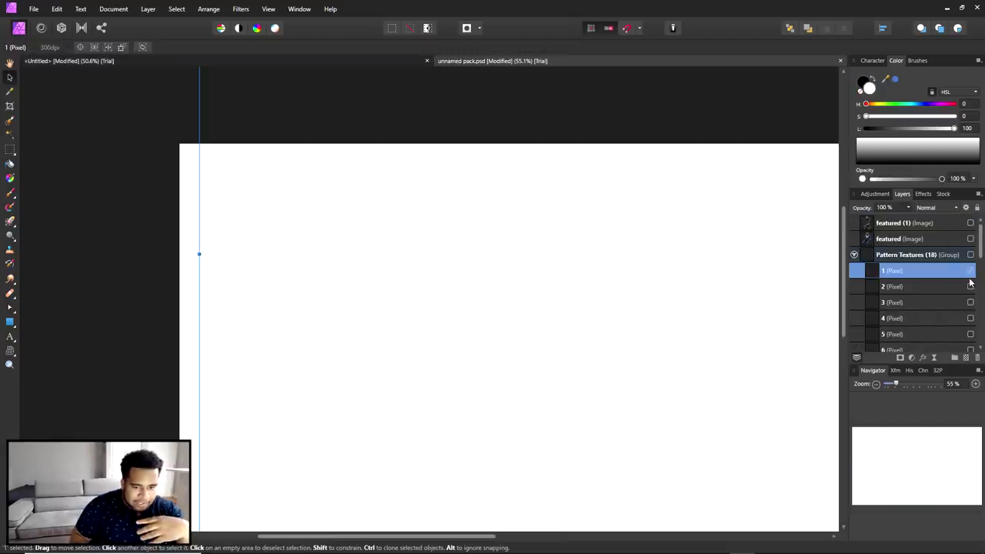
{"action": "left_click", "coordinate": [971, 255]}
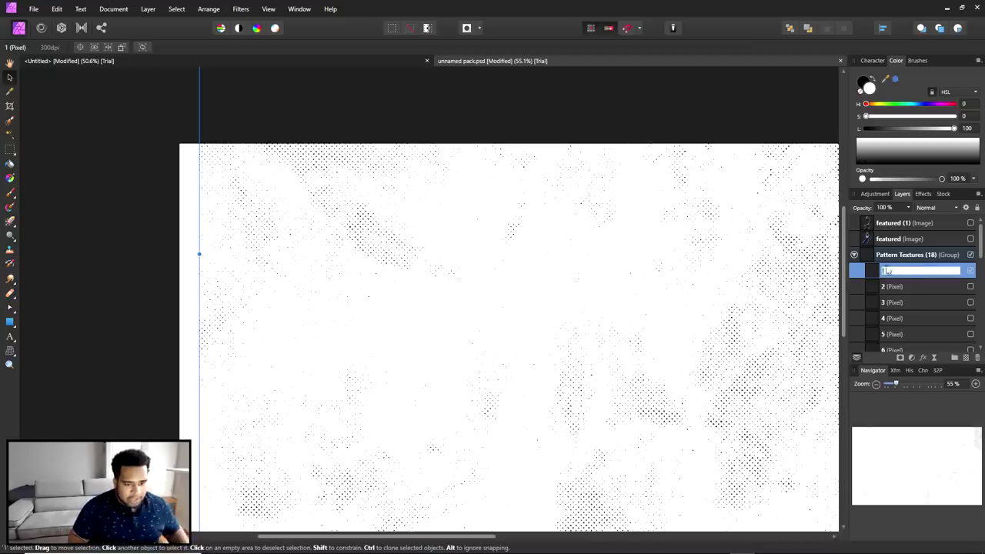
Copy pattern texture 1 from unnamed pack.psd into the header document above the glow layer
{"action": "key", "text": "Return"}
{"action": "right_click", "coordinate": [602, 221]}
{"action": "left_click", "coordinate": [487, 237]}
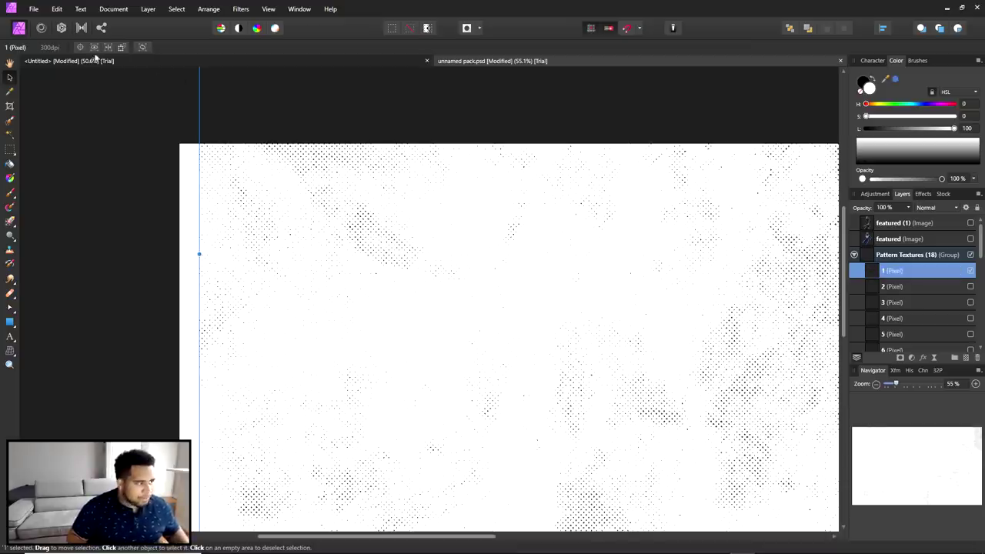
{"action": "left_click", "coordinate": [92, 61]}
{"action": "key", "text": "ctrl+v"}
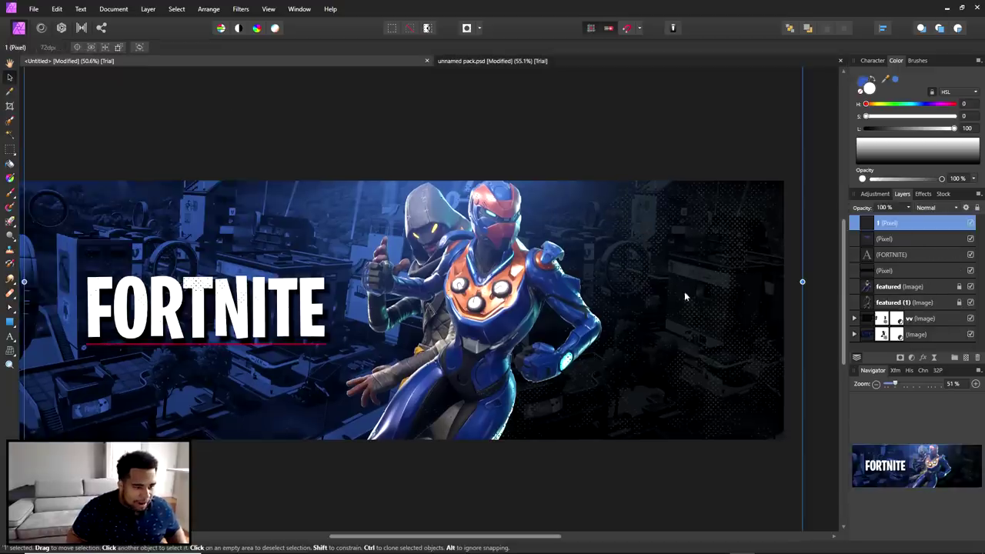
Shift pattern texture 1 slightly down and right over the header, and apply a white Color Overlay to it
{"action": "left_click_drag", "start_coordinate": [644, 297], "coordinate": [662, 334]}
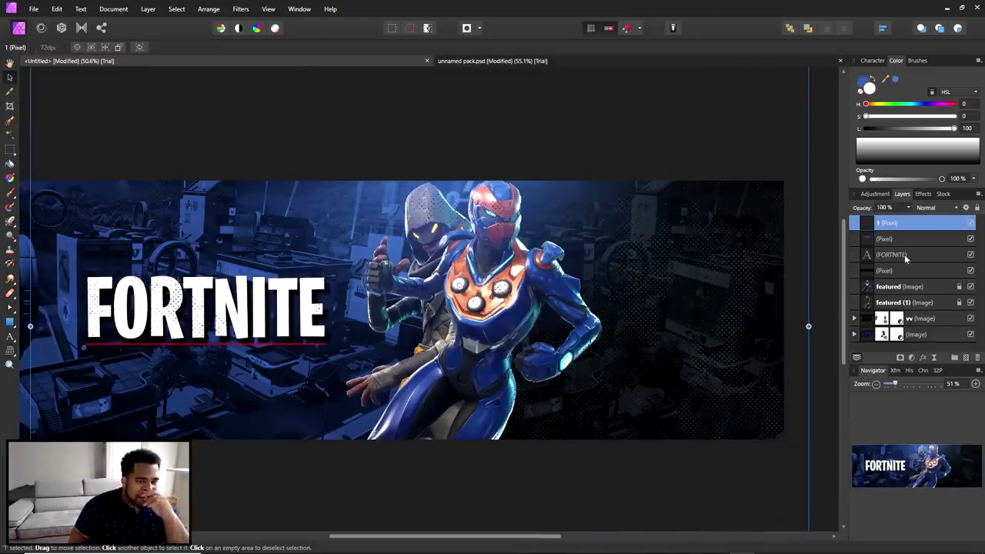
{"action": "left_click", "coordinate": [924, 357]}
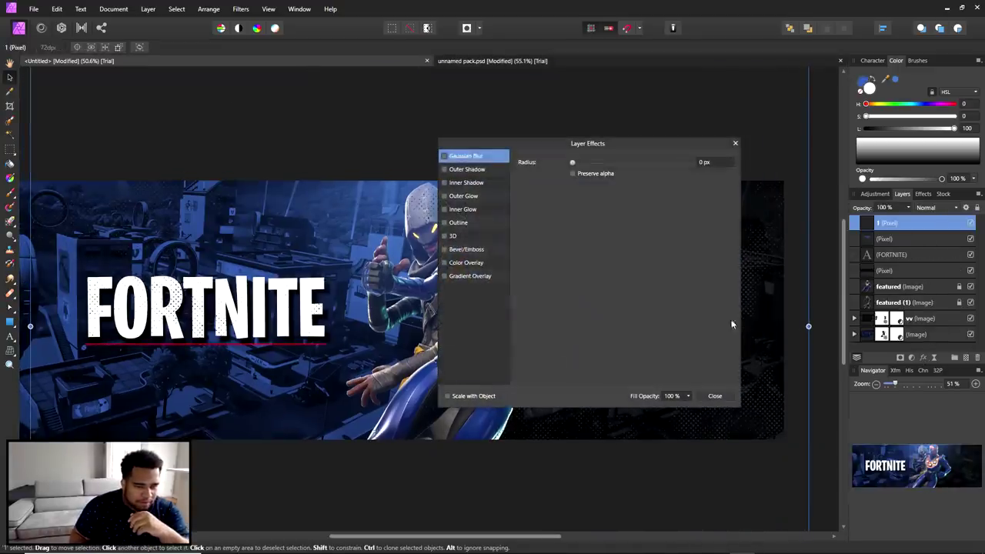
{"action": "left_click", "coordinate": [471, 263]}
{"action": "left_click", "coordinate": [584, 190]}
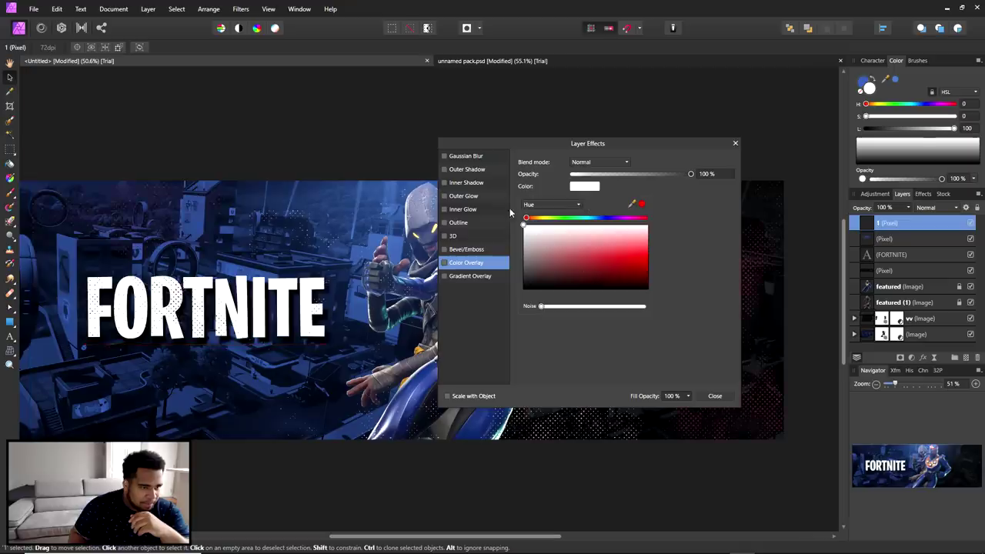
{"action": "left_click", "coordinate": [526, 225]}
Apply a Color Overlay to the glow layer using a dark blue sampled from the artwork
{"action": "left_click", "coordinate": [425, 286]}
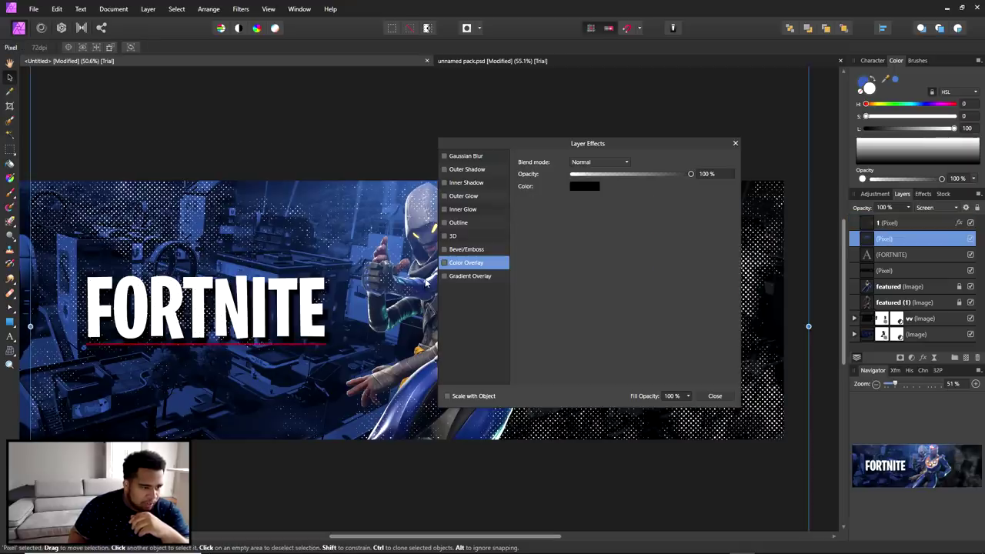
{"action": "left_click", "coordinate": [444, 263]}
{"action": "left_click", "coordinate": [584, 187]}
{"action": "left_click", "coordinate": [585, 187]}
{"action": "left_click", "coordinate": [585, 186]}
{"action": "left_click_drag", "start_coordinate": [632, 204], "coordinate": [419, 378]}
{"action": "left_click", "coordinate": [642, 204]}
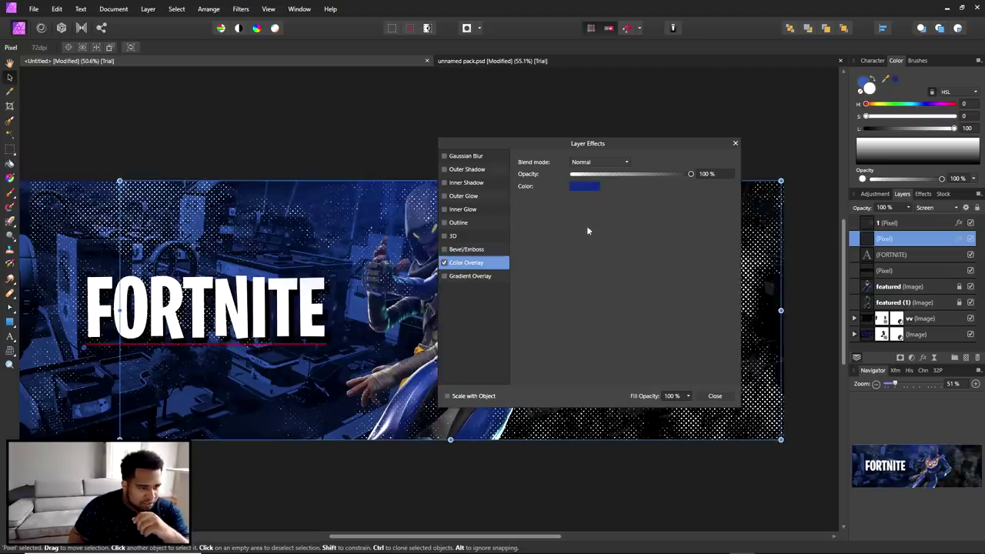
{"action": "left_click", "coordinate": [715, 398]}
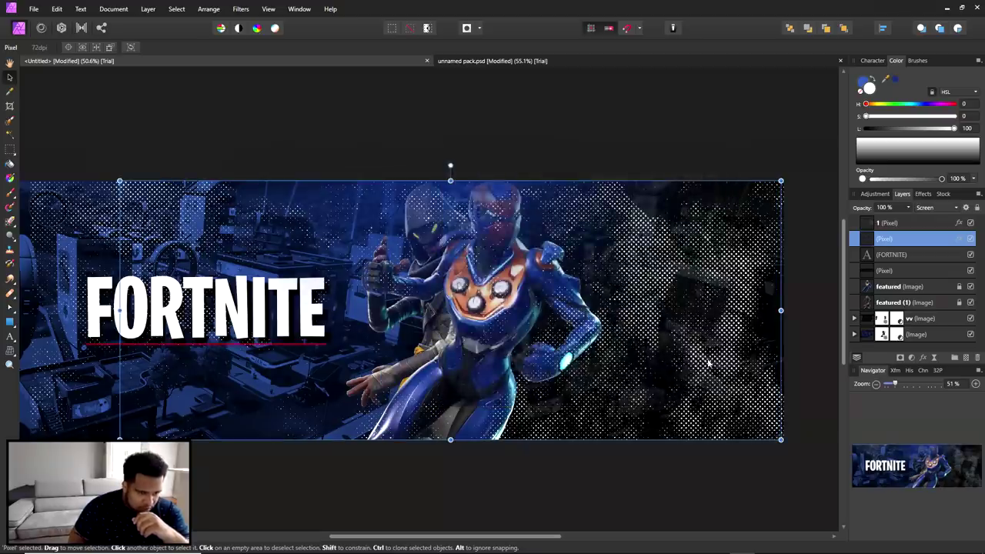
Remove the Color Overlay from the glow layer
{"action": "left_click", "coordinate": [552, 170]}
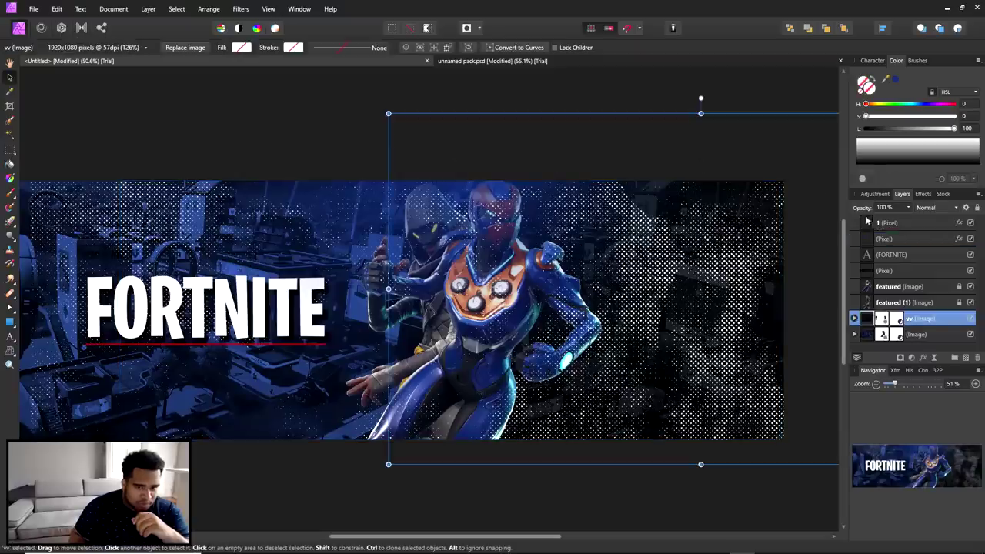
{"action": "left_click", "coordinate": [912, 237]}
{"action": "left_click", "coordinate": [962, 229]}
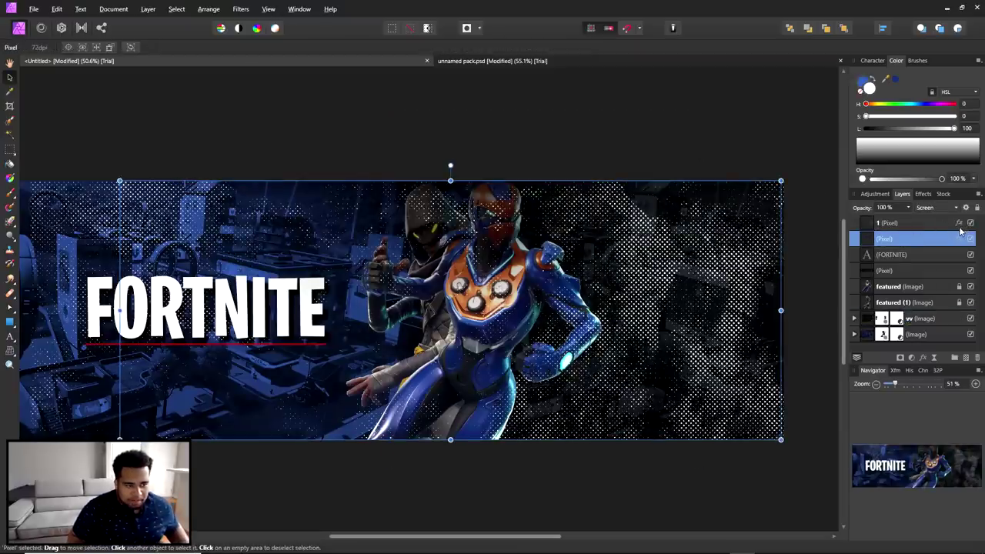
{"action": "left_click", "coordinate": [959, 229]}
Change the Color Overlay of pattern texture 1 to a blue sampled from the artwork
{"action": "left_click", "coordinate": [959, 223]}
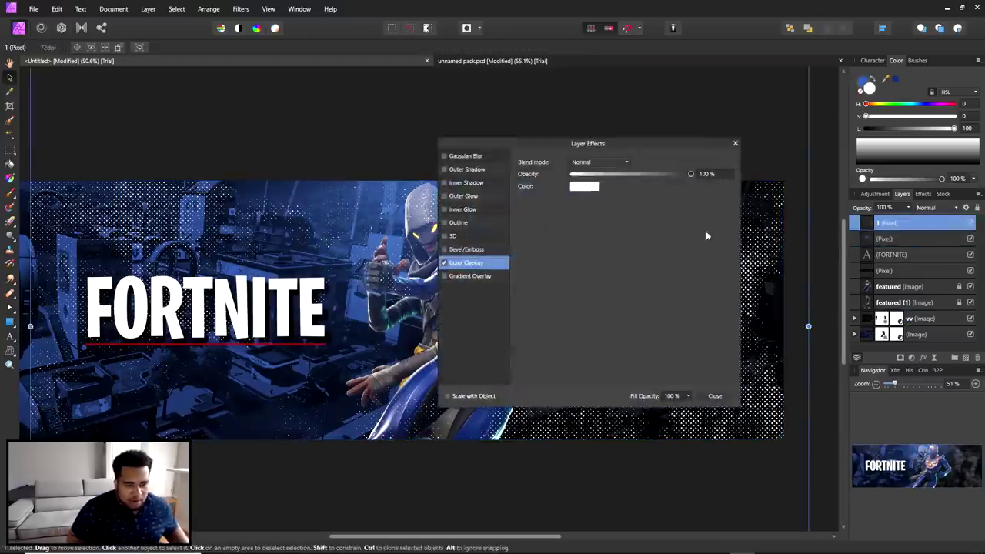
{"action": "left_click", "coordinate": [590, 188]}
{"action": "left_click_drag", "start_coordinate": [642, 203], "coordinate": [418, 219]}
{"action": "left_click_drag", "start_coordinate": [638, 205], "coordinate": [418, 378]}
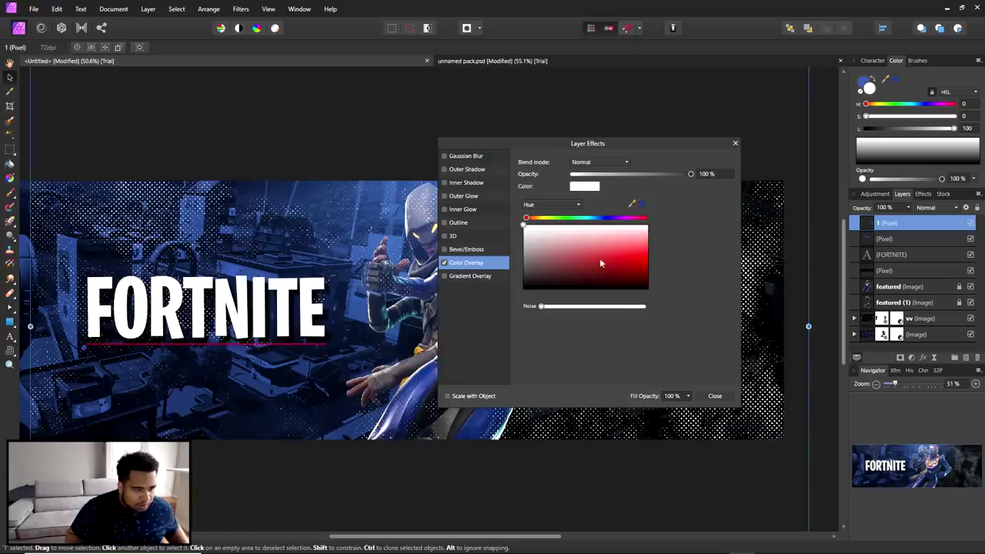
{"action": "left_click", "coordinate": [639, 205]}
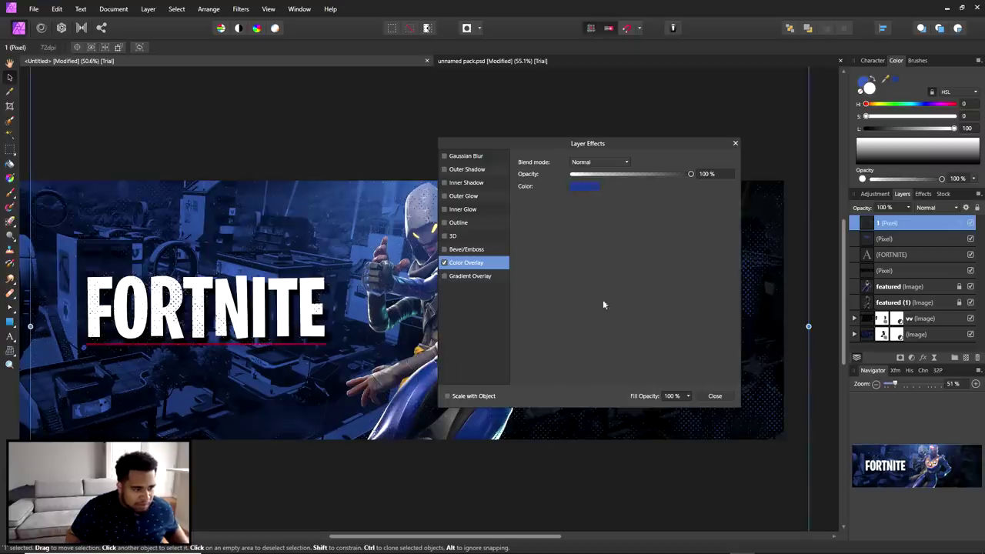
{"action": "left_click", "coordinate": [715, 396]}
{"action": "left_click", "coordinate": [662, 275]}
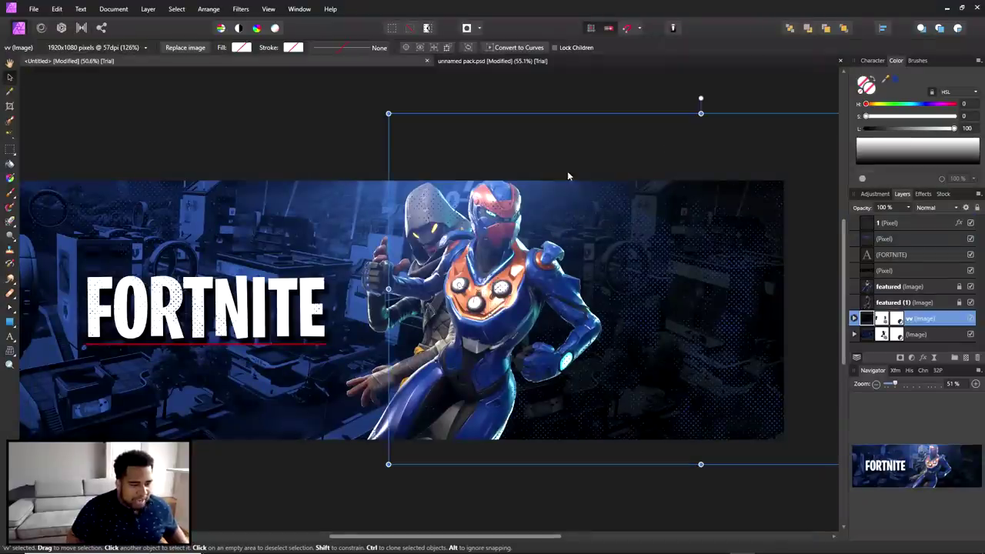
Hide the pattern texture 1 layer and clear the selection
{"action": "left_click", "coordinate": [904, 226]}
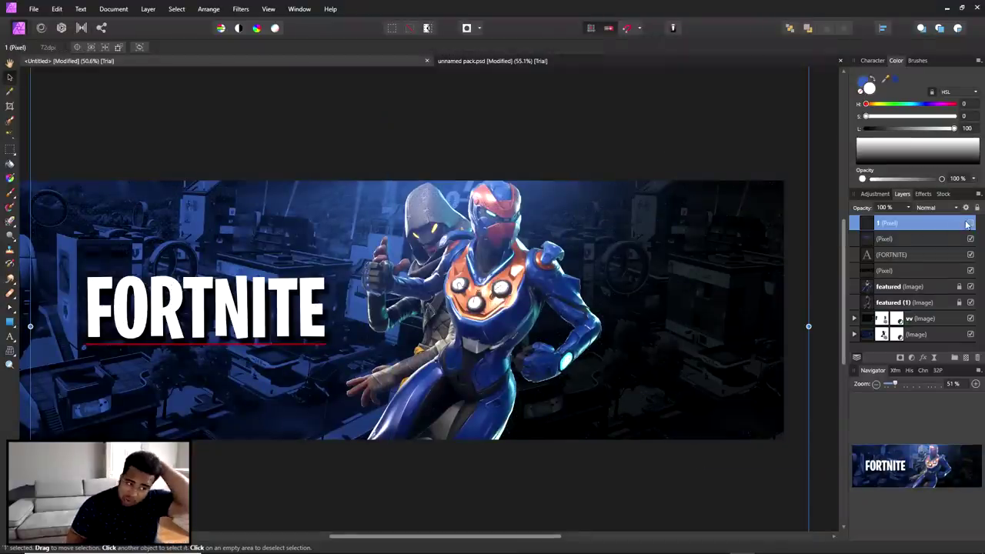
{"action": "key", "text": "ctrl+z"}
{"action": "left_click", "coordinate": [779, 104]}
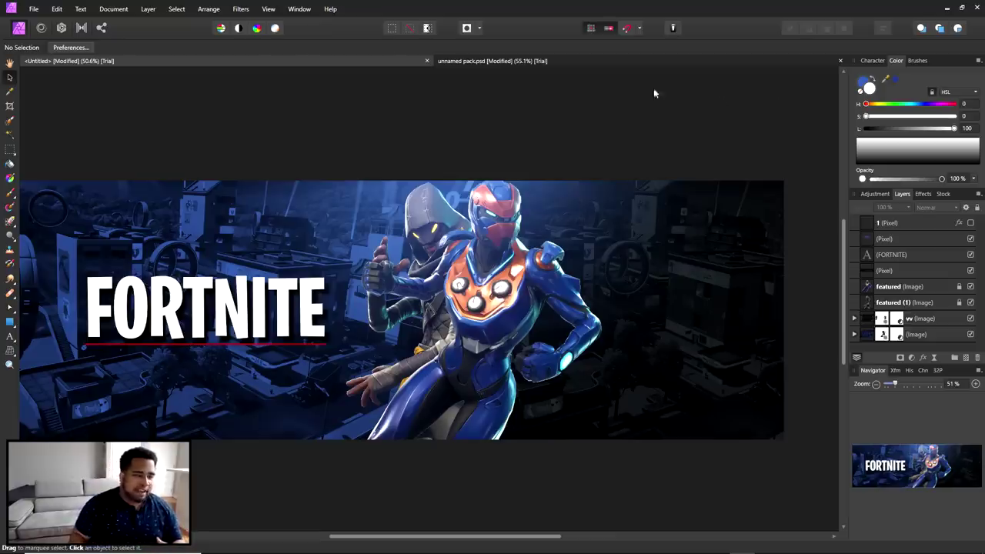
{"action": "left_click", "coordinate": [241, 9]}
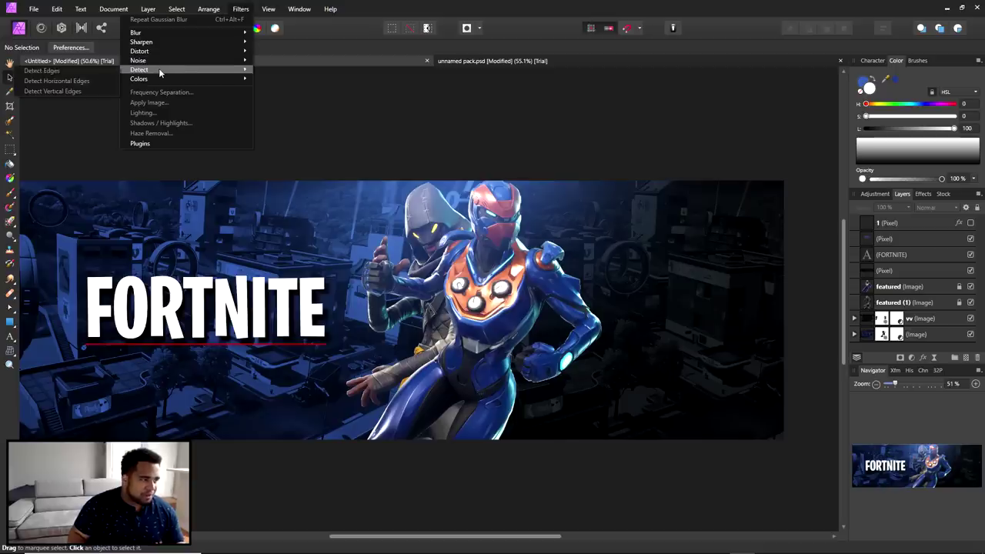
{"action": "mouse_move", "coordinate": [156, 60]}
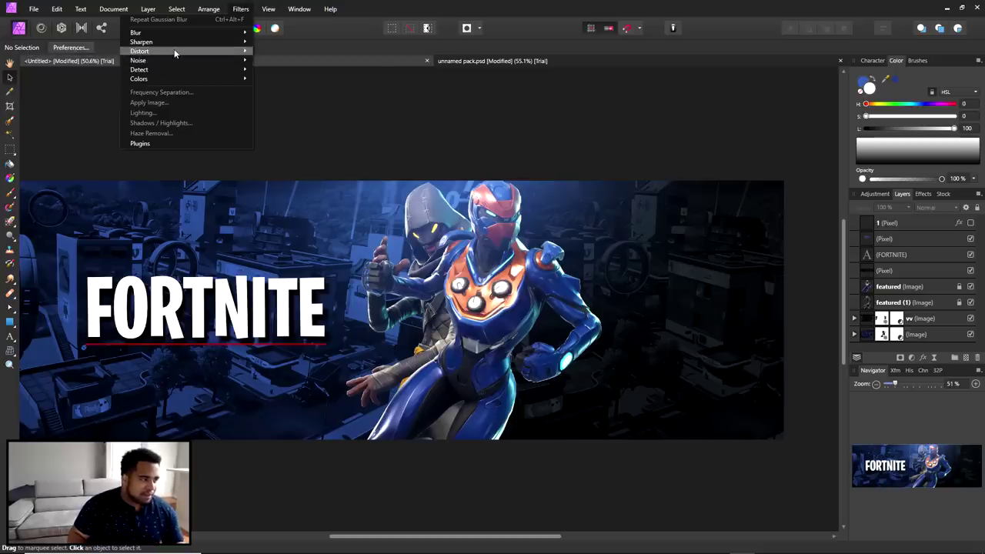
{"action": "mouse_move", "coordinate": [185, 41]}
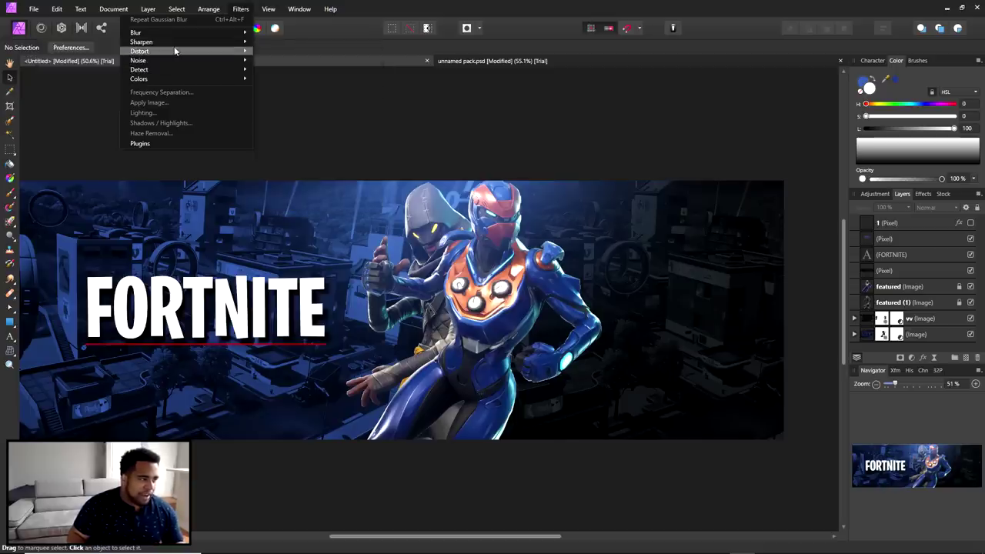
{"action": "left_click", "coordinate": [585, 120]}
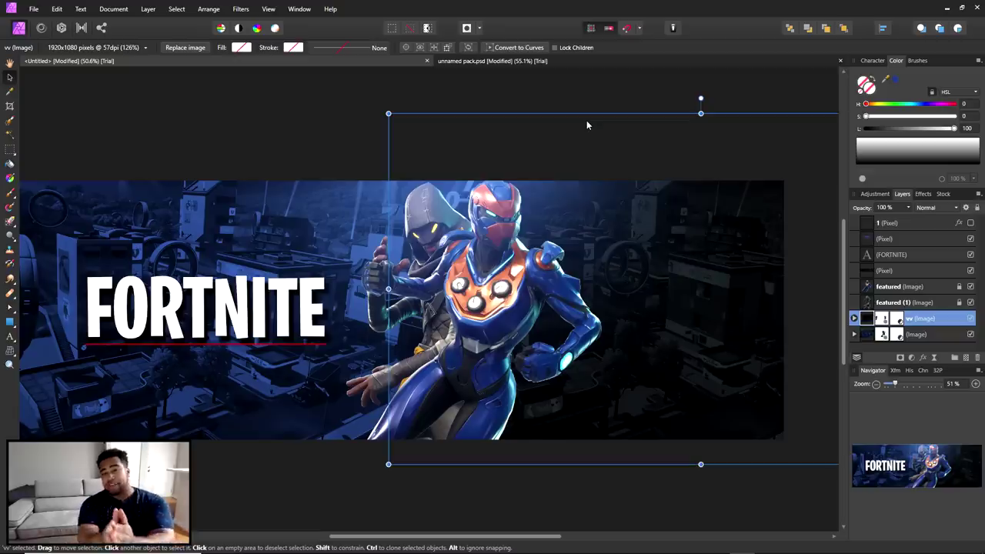